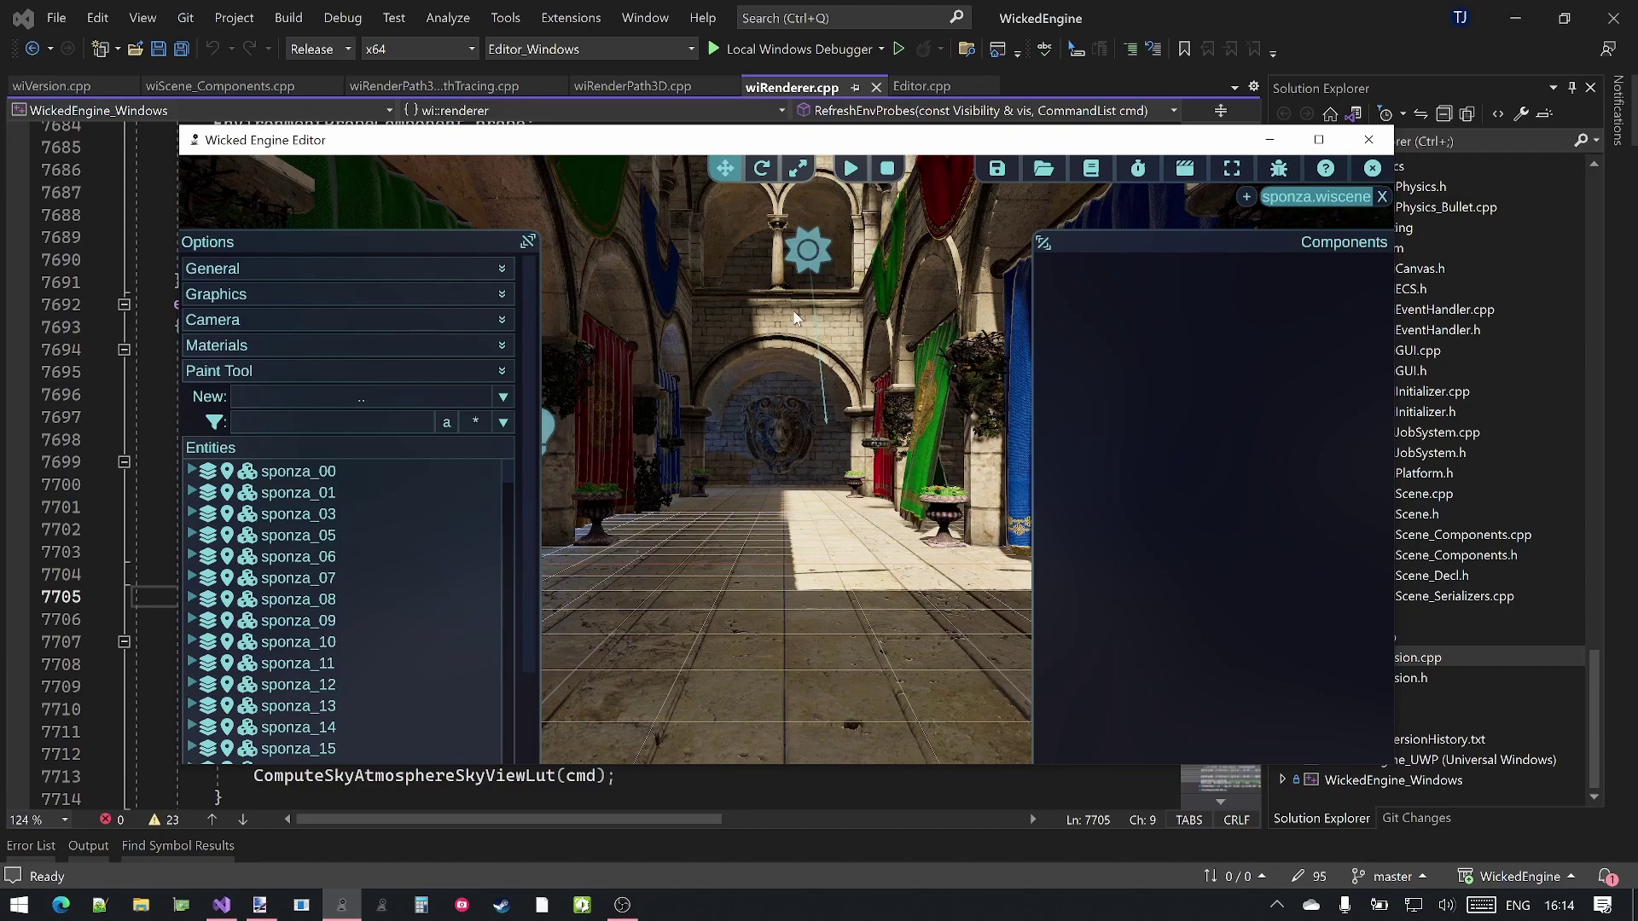
- Filter Entities to the weather type, select [no_name] 794 and show its Weather LUT option
left_click(479, 423)
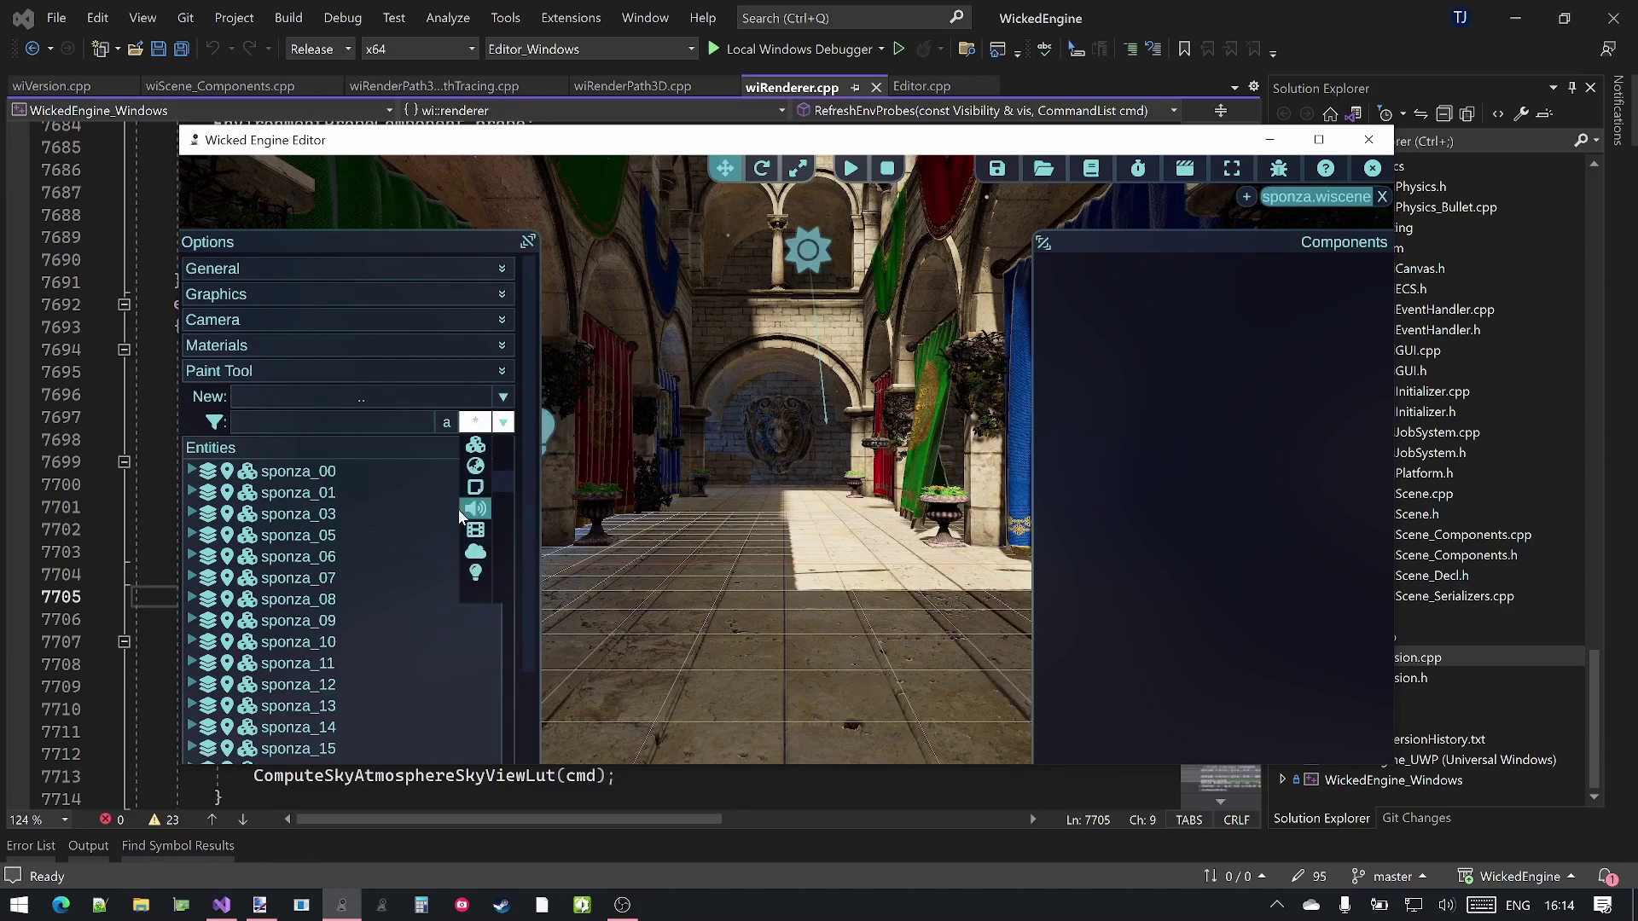
left_click(476, 553)
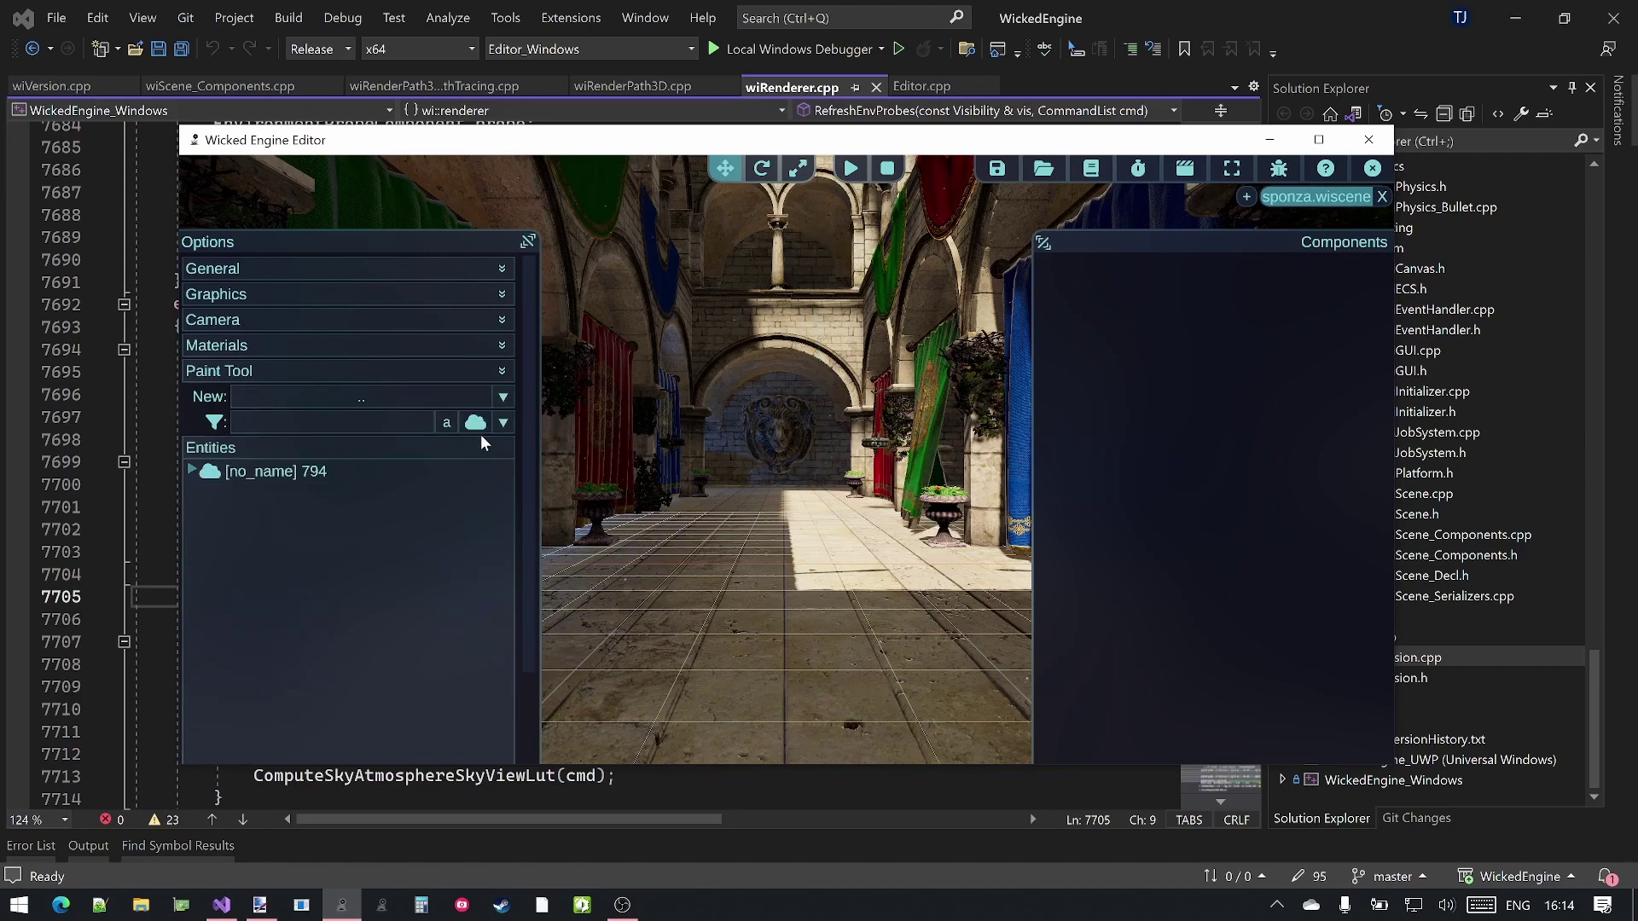
left_click(314, 478)
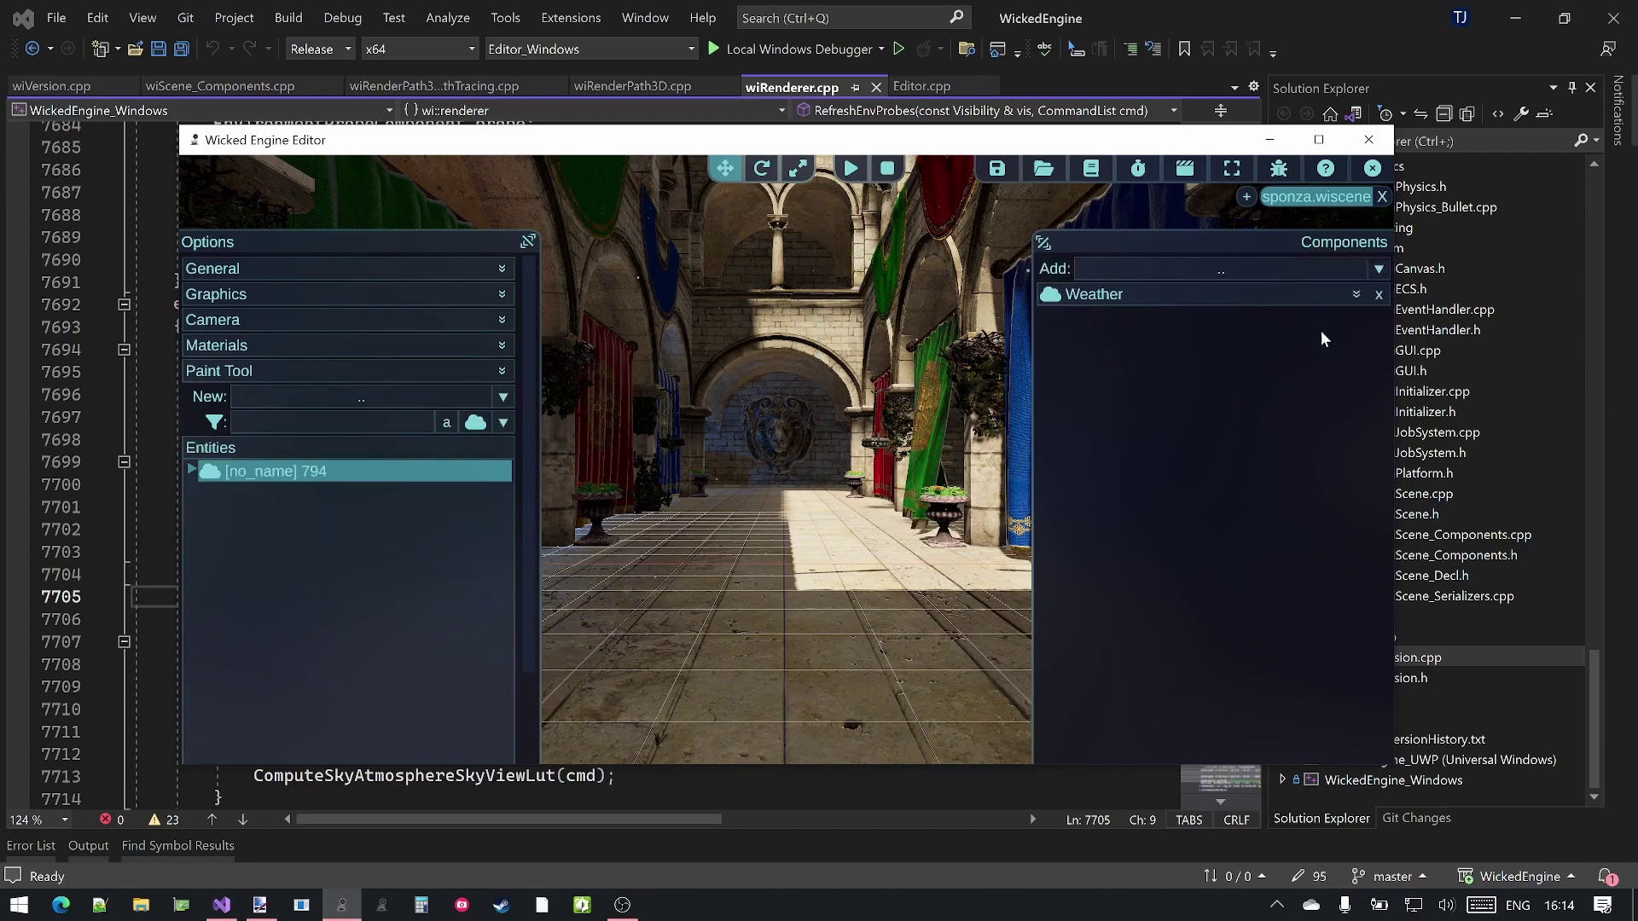
left_click(1356, 295)
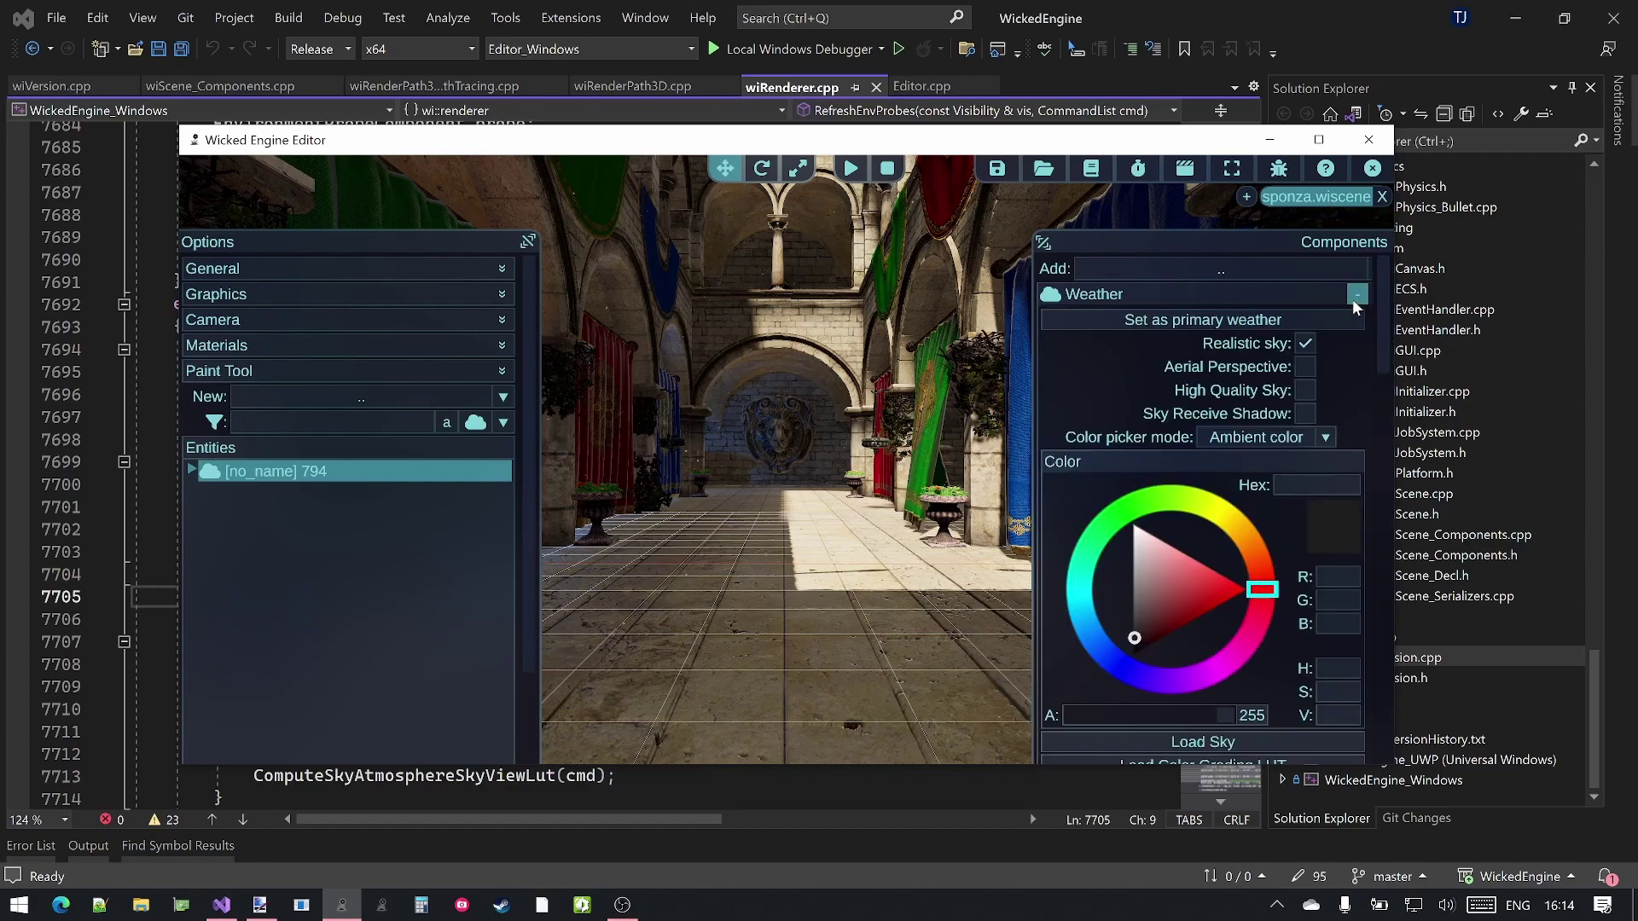
scroll(1200, 428, "down", 3)
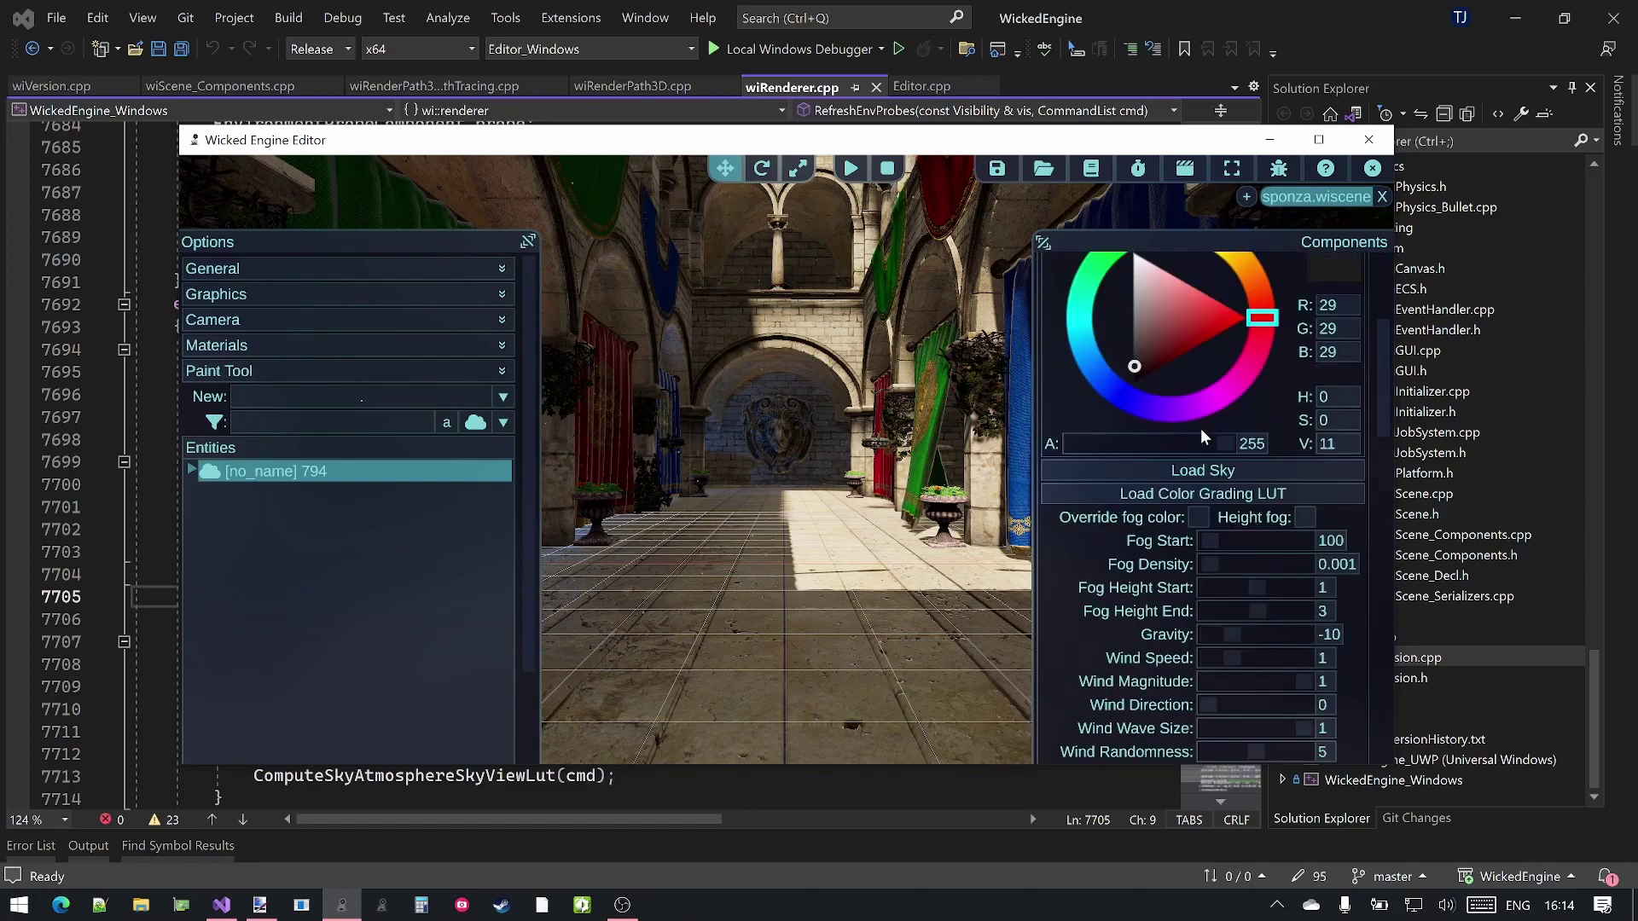
- Load colorgradinglut_sepia.png from the models folder as the weather's colour grading LUT
left_click(1109, 493)
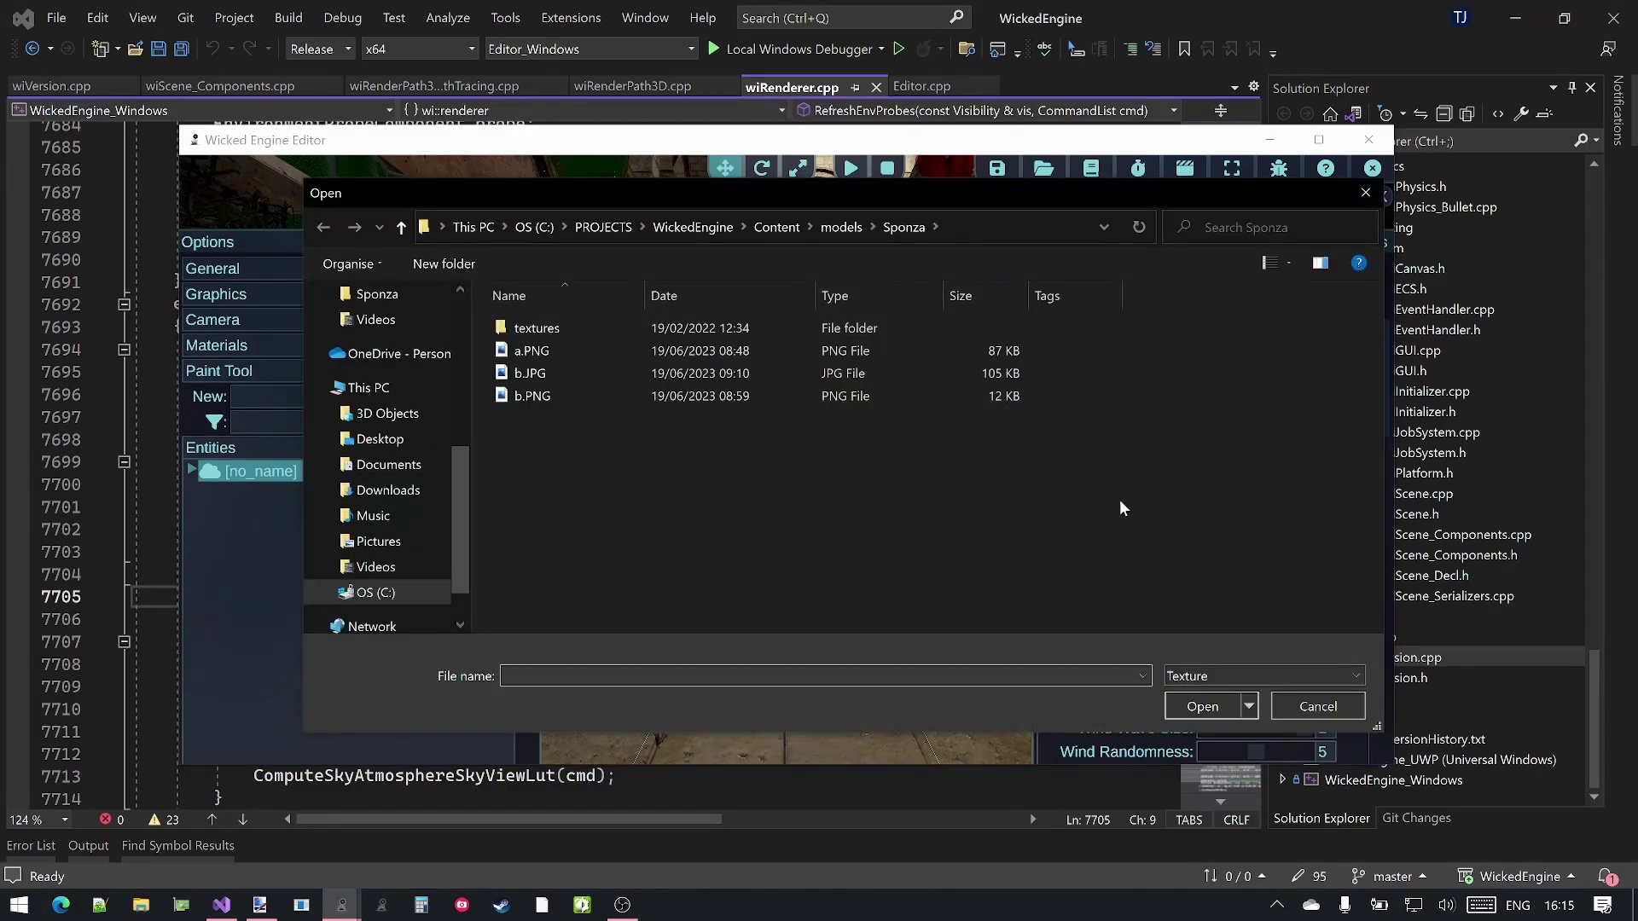
left_click(843, 228)
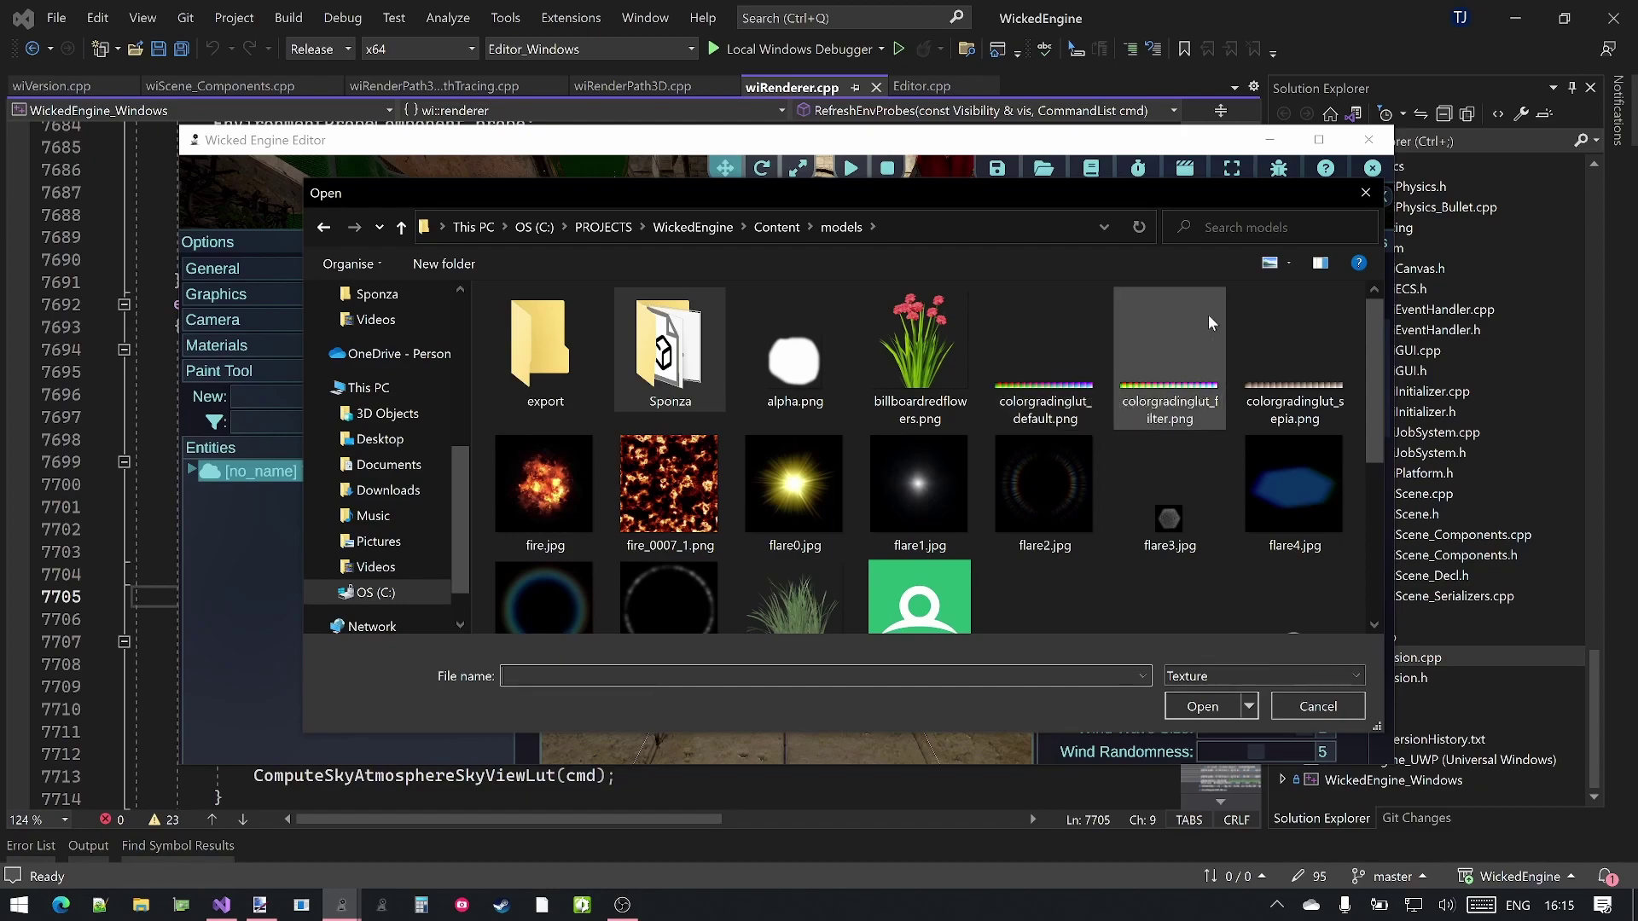
left_click(1304, 360)
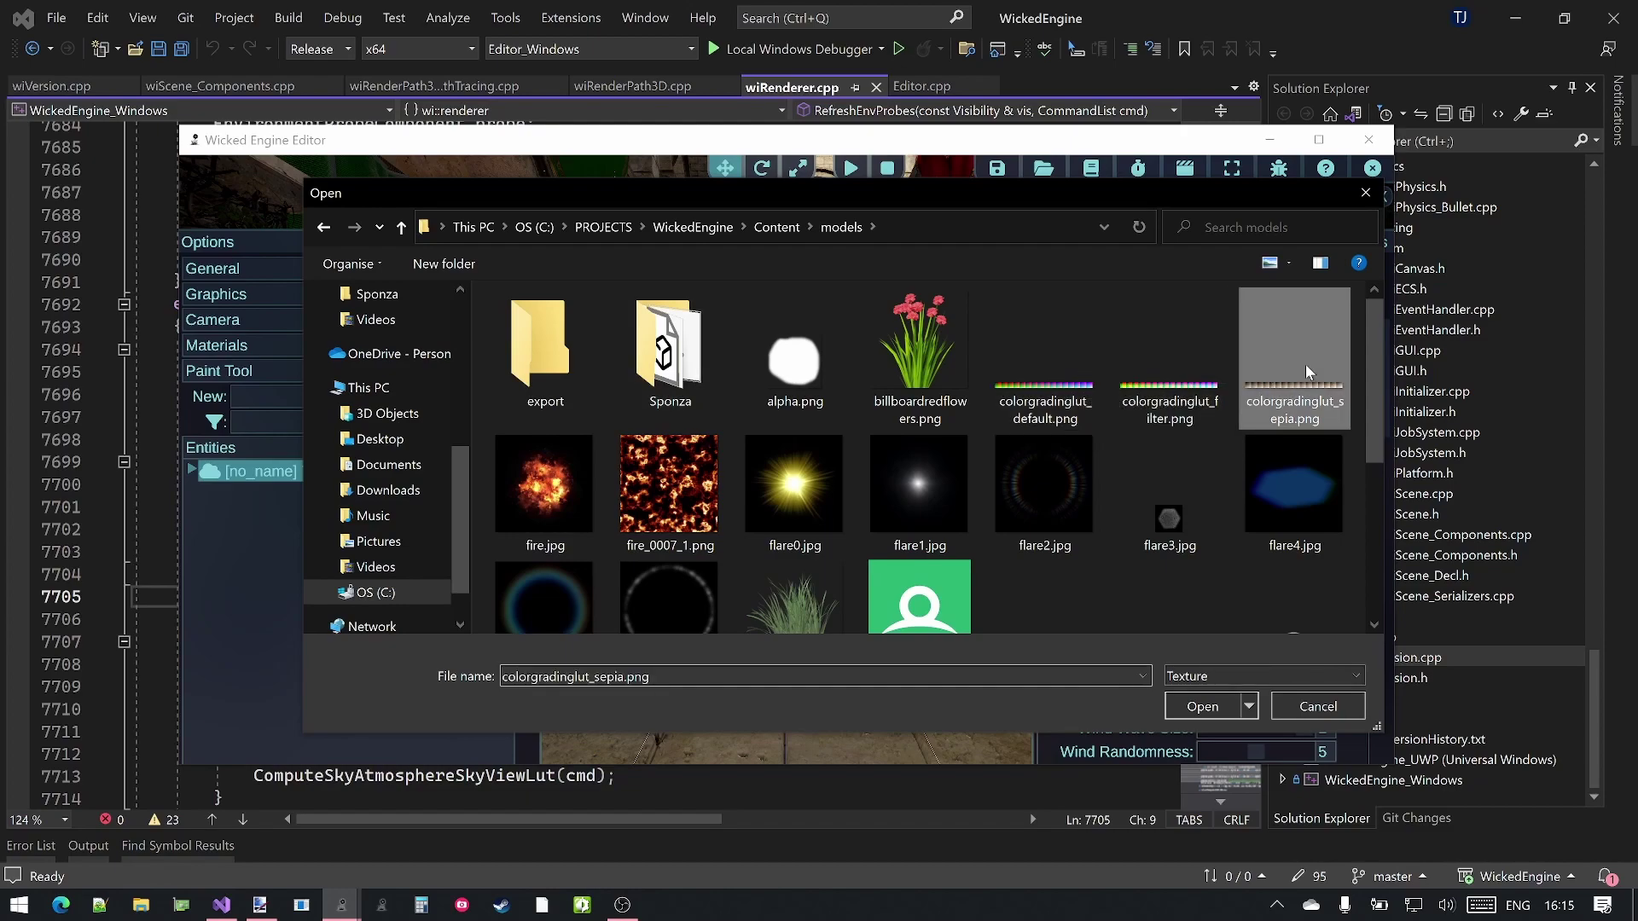
left_click(1212, 708)
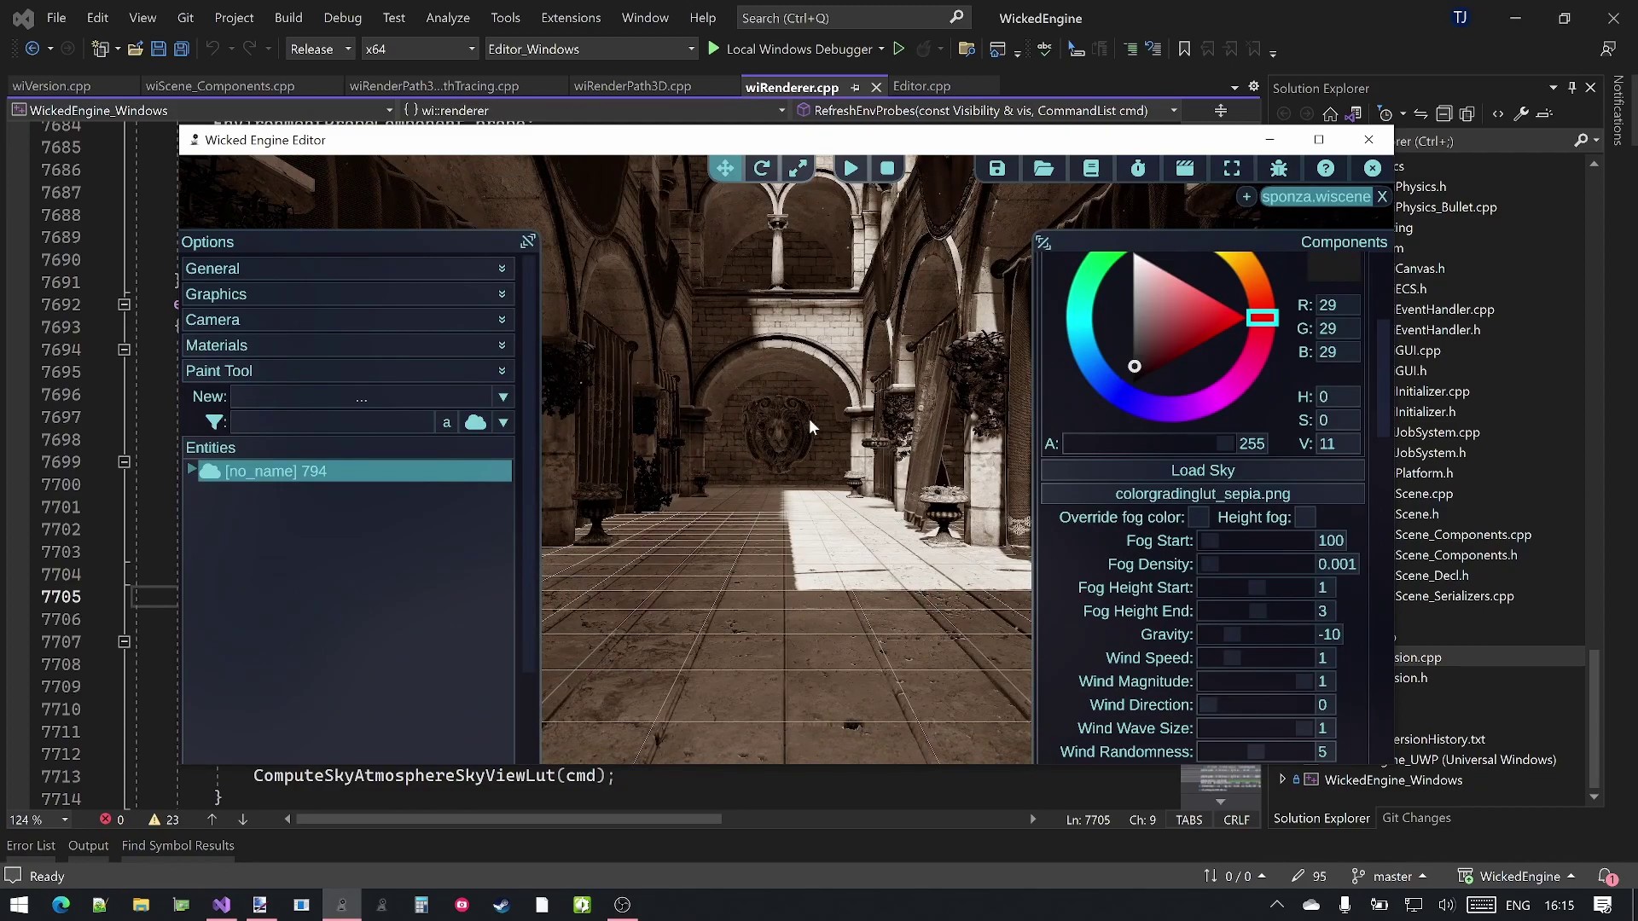
right_click_drag(809, 418, 819, 453)
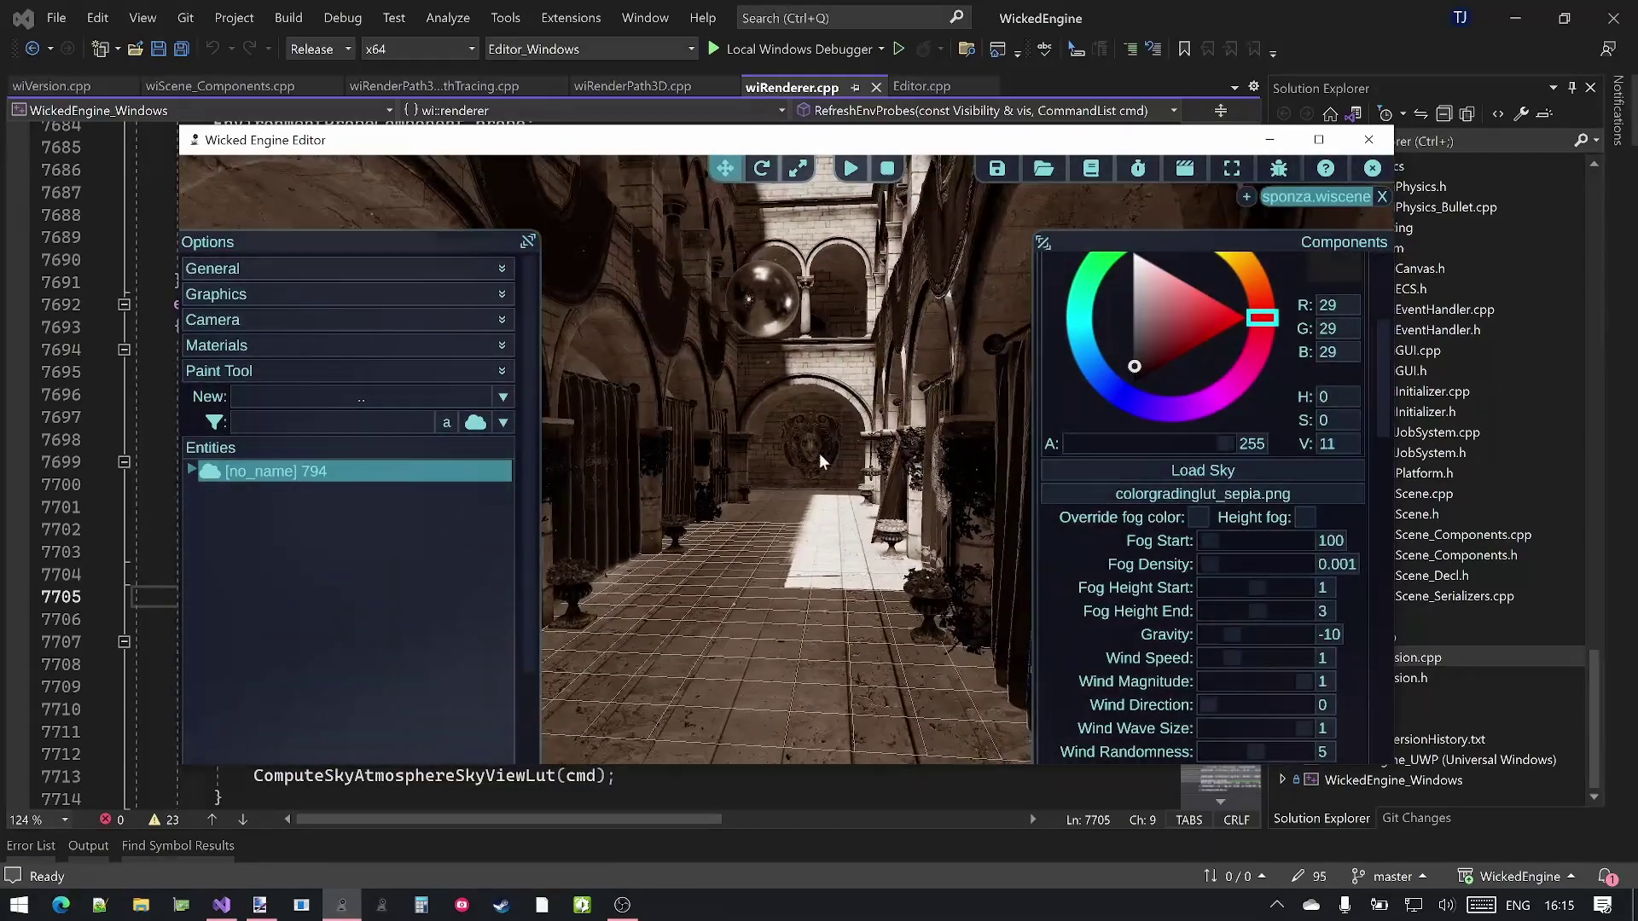
- Clear colorgradinglut_sepia.png from the Weather component's colour grading LUT
left_click(1208, 495)
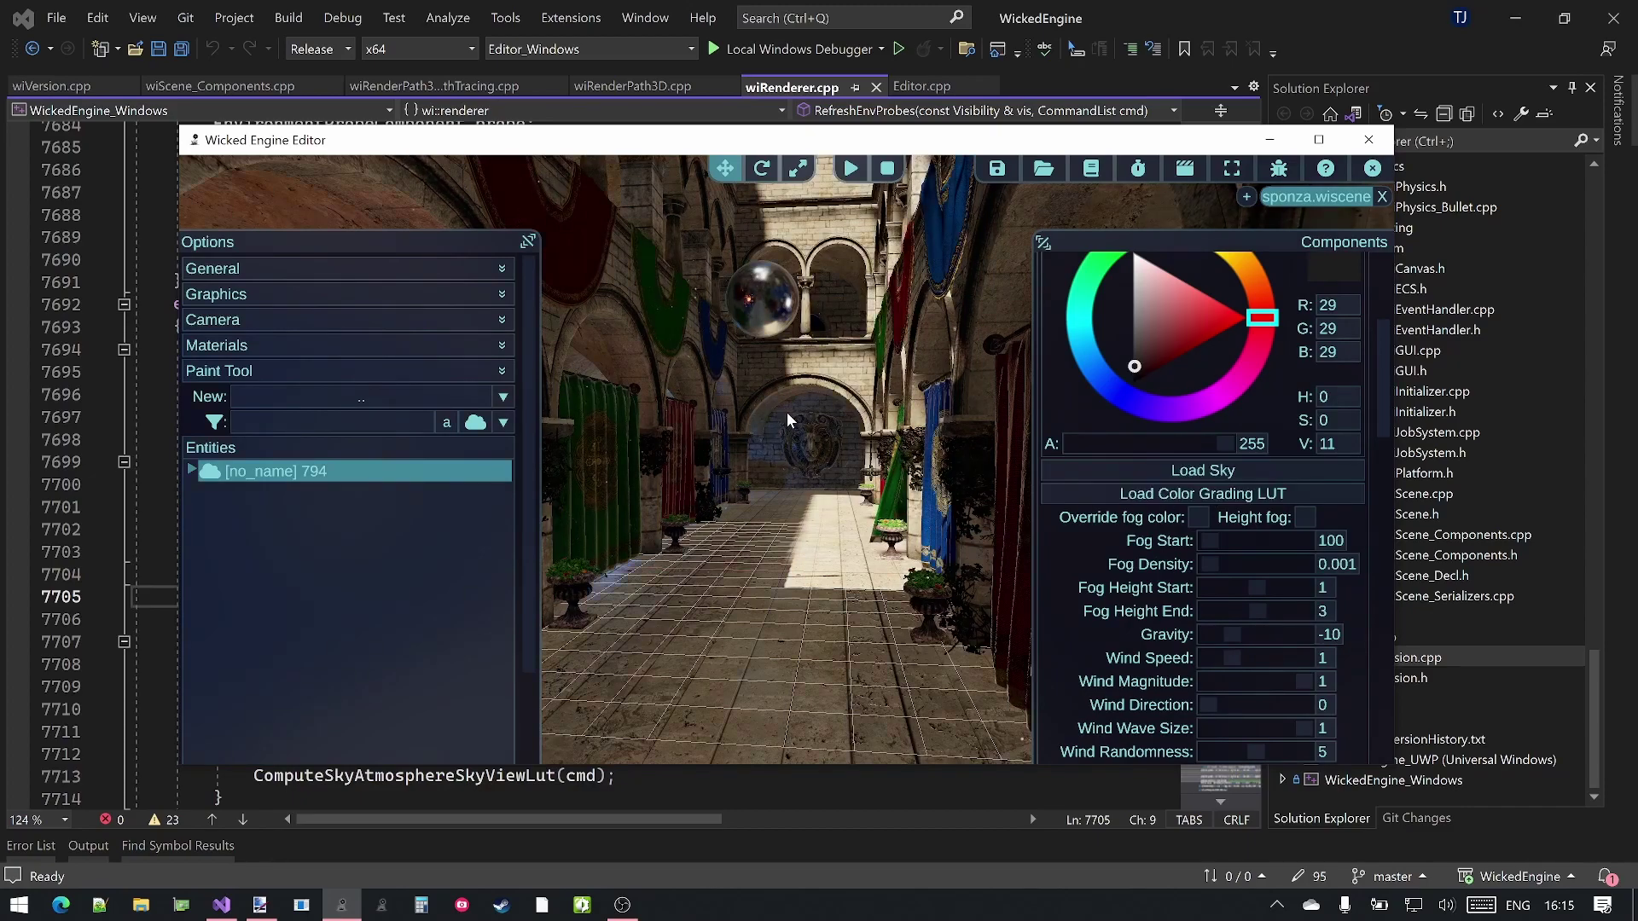
- Grade the scene with colorgradinglut_filter.png and view it in cinema mode
left_click(1099, 493)
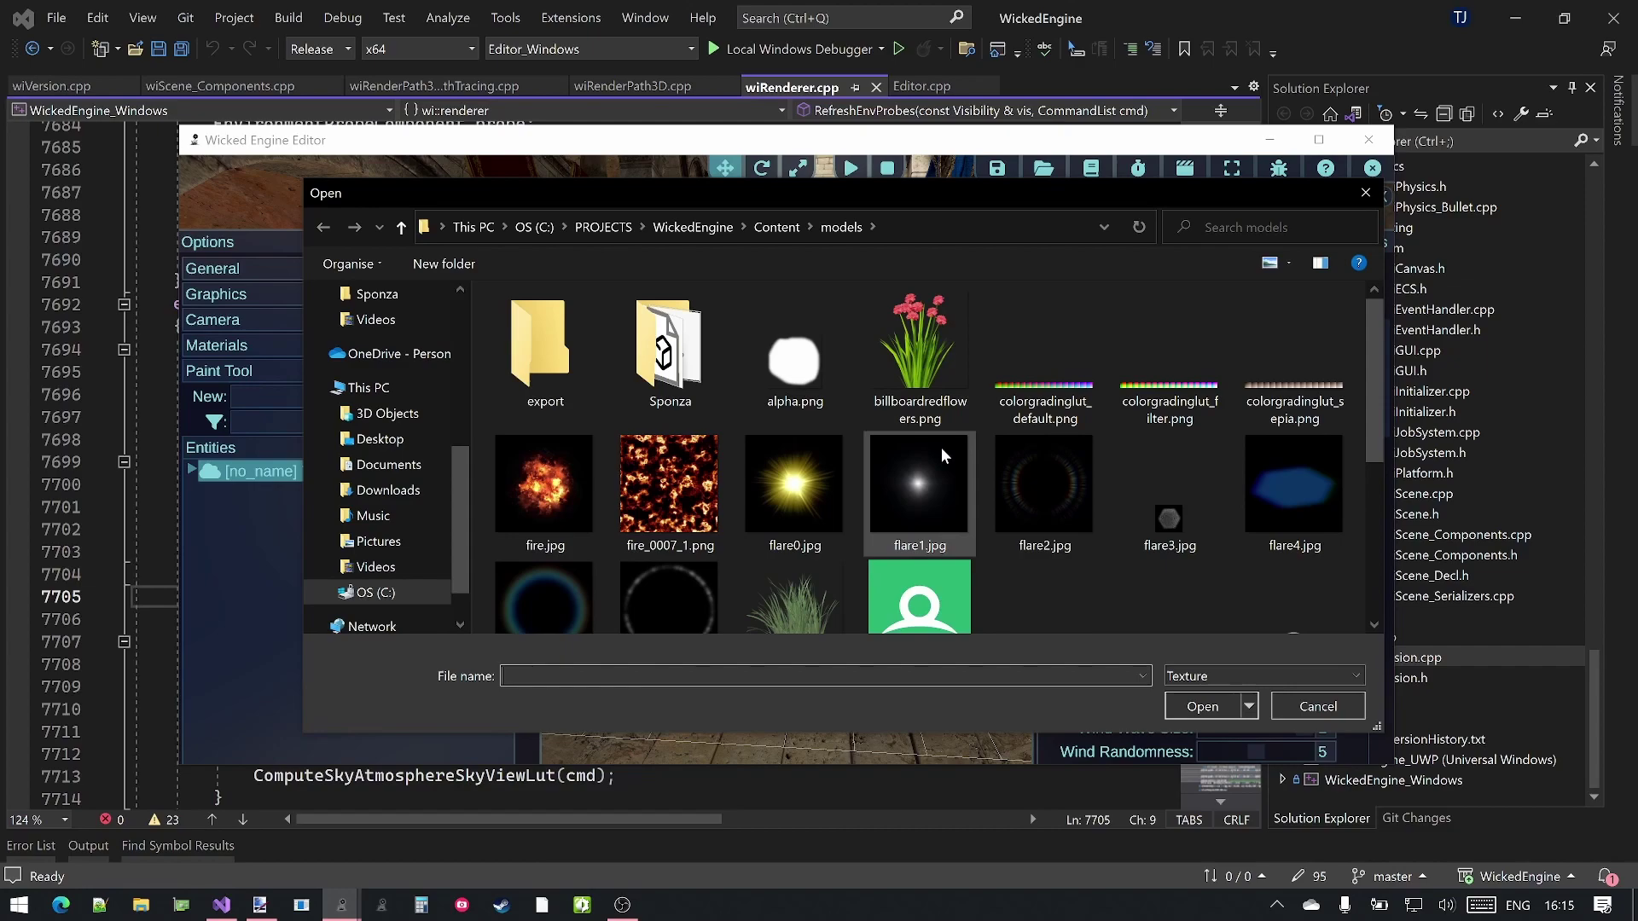
left_click(1143, 402)
left_click(1183, 704)
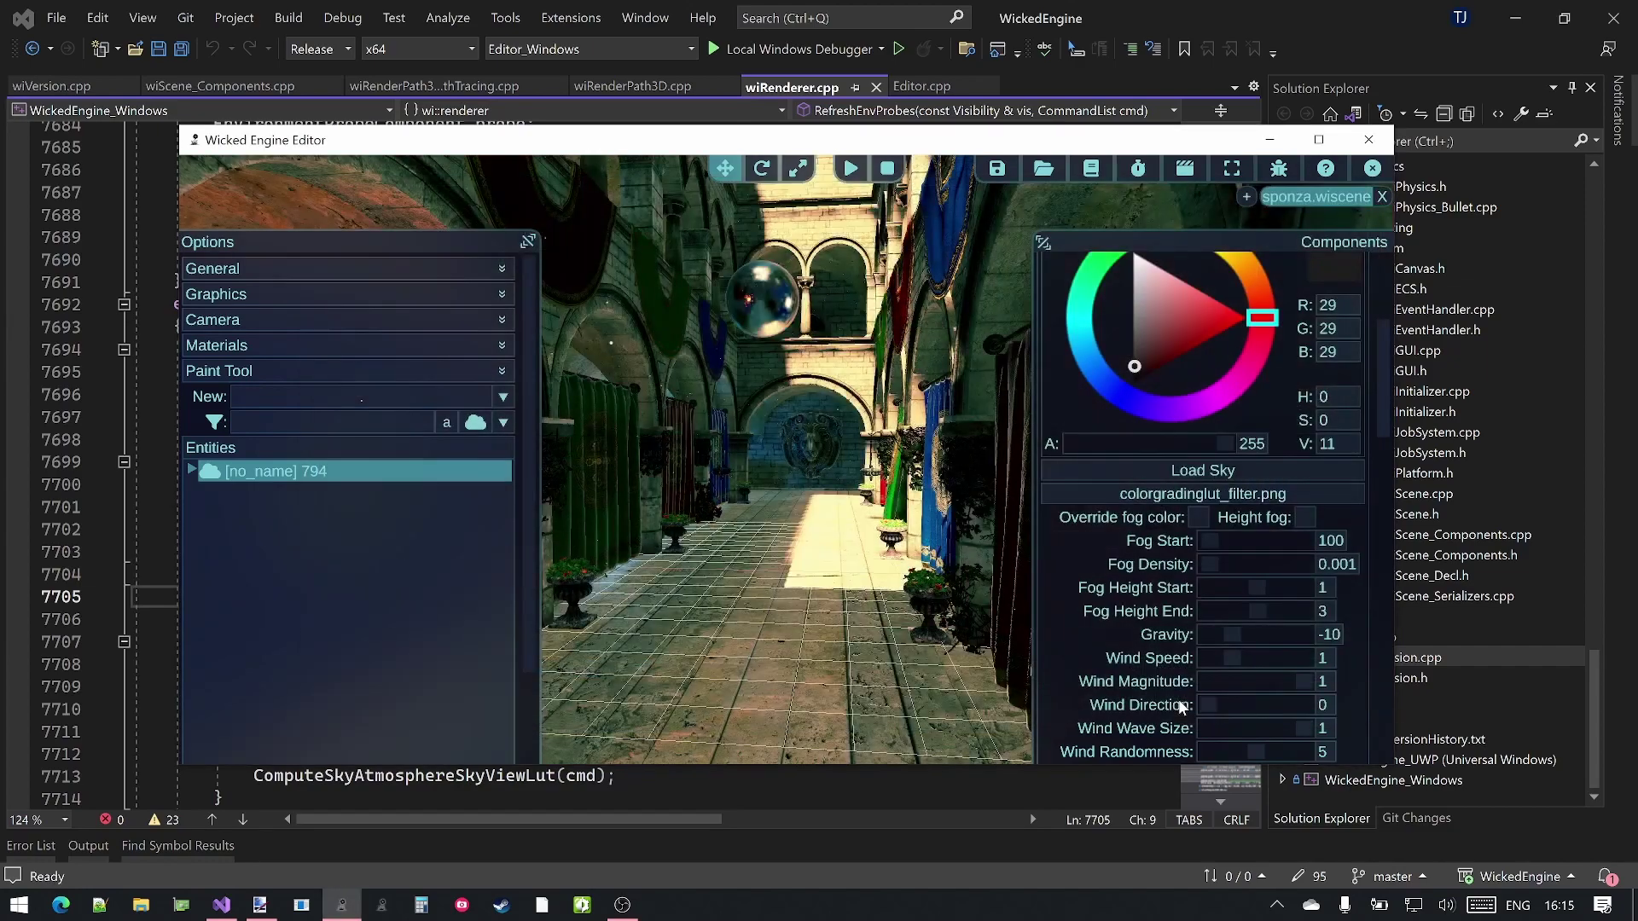
left_click(1184, 168)
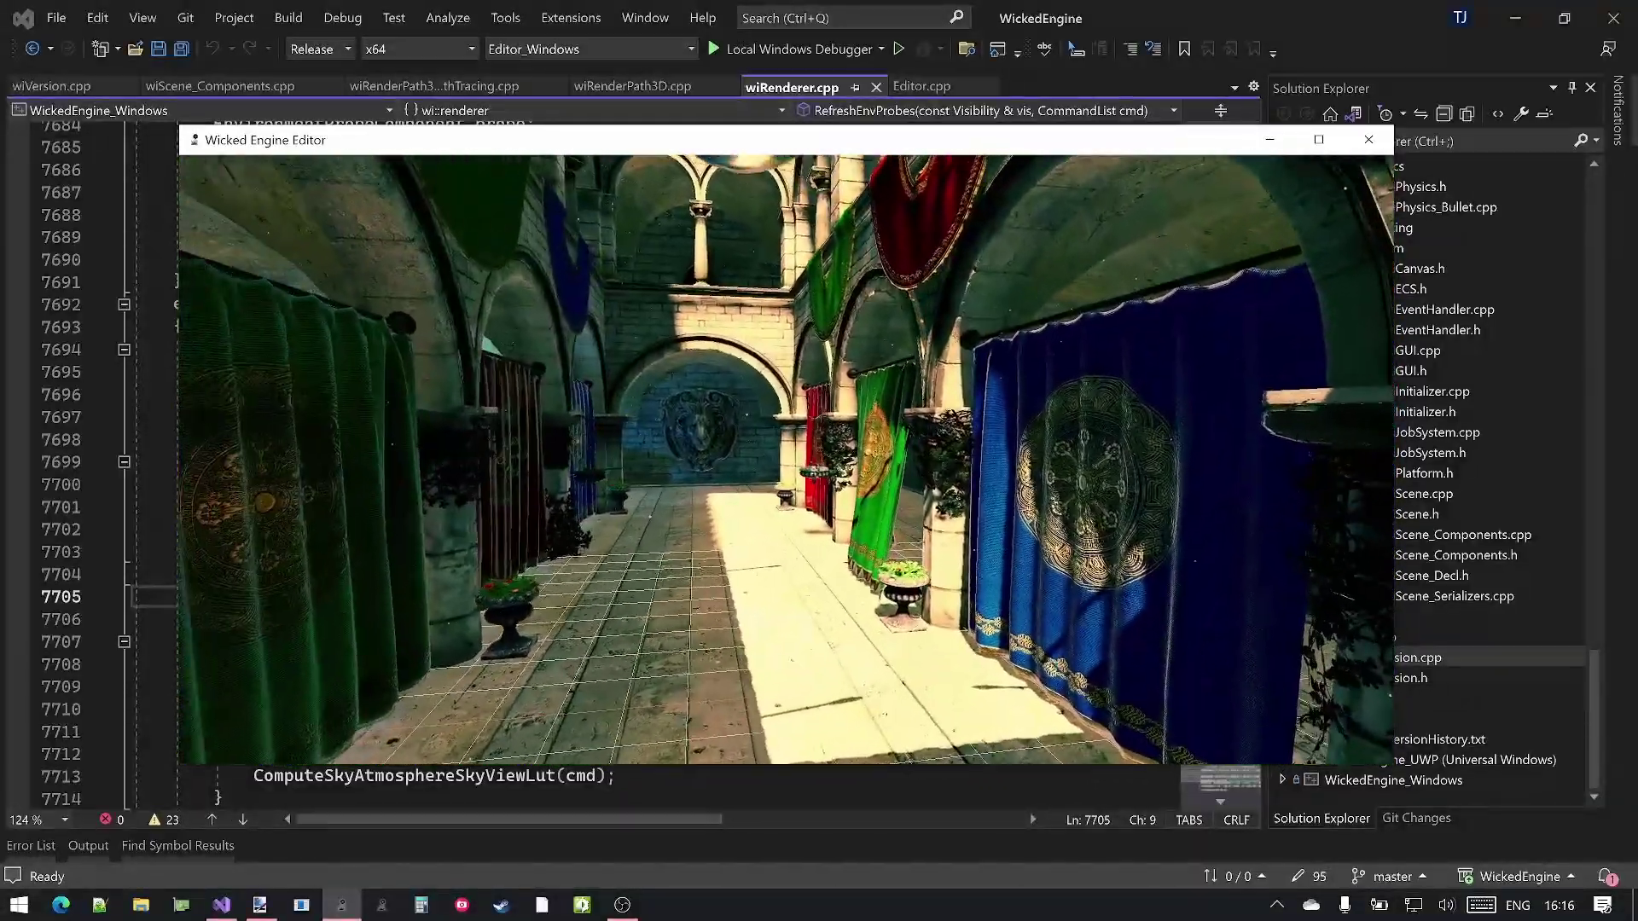
- Exit cinema mode and remove the colorgradinglut_filter.png LUT from the weather
key("Escape")
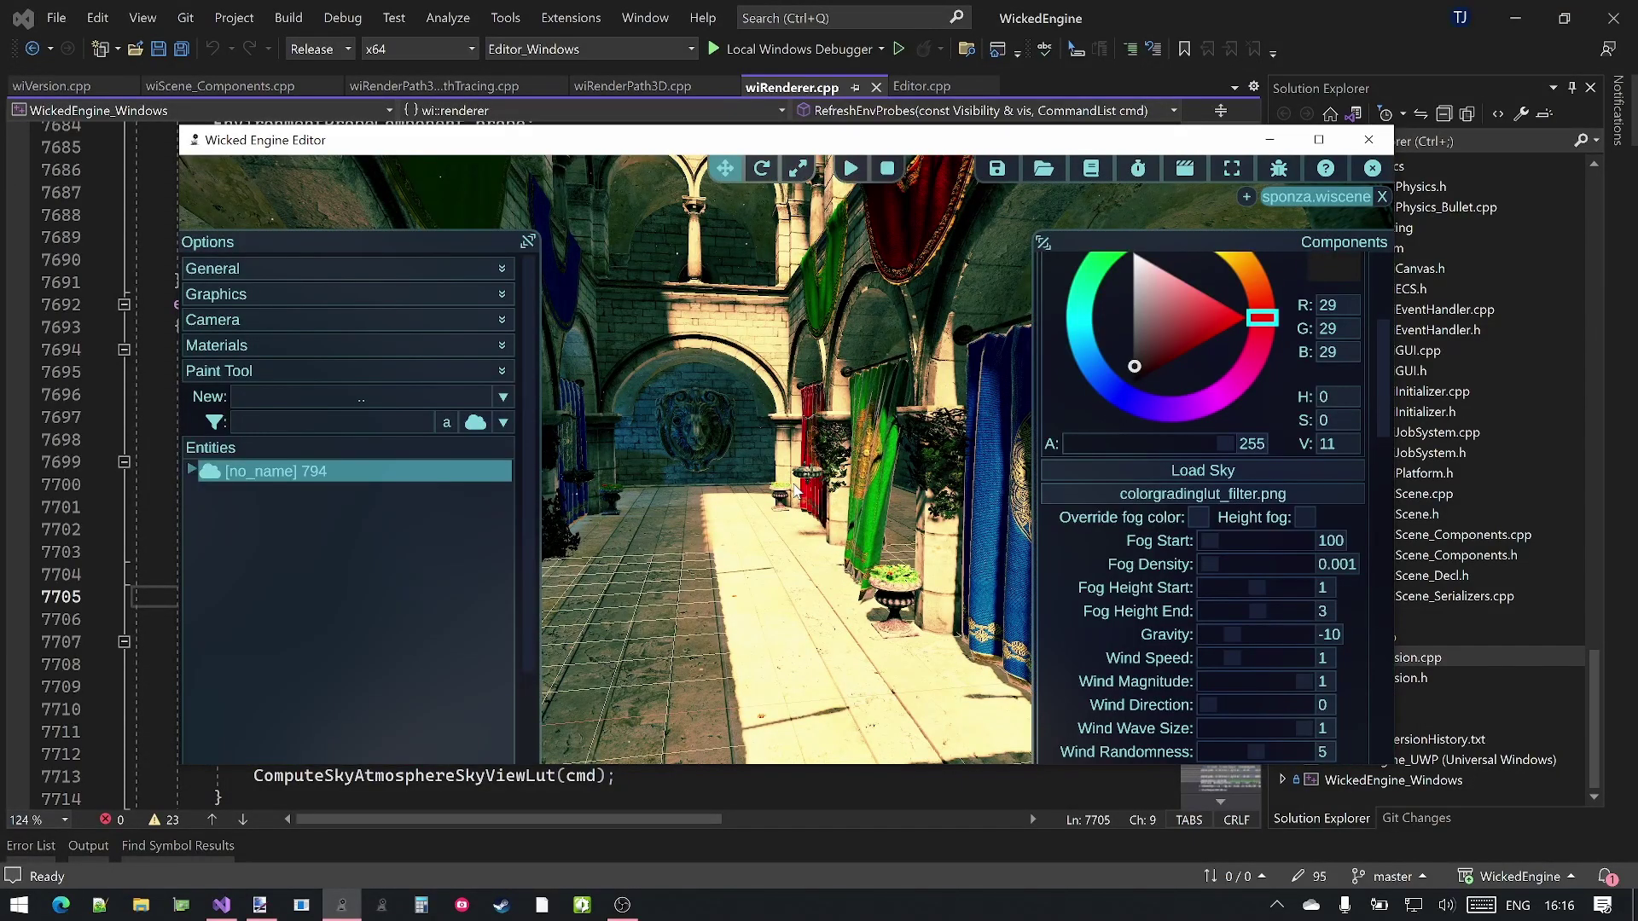
left_click(1101, 495)
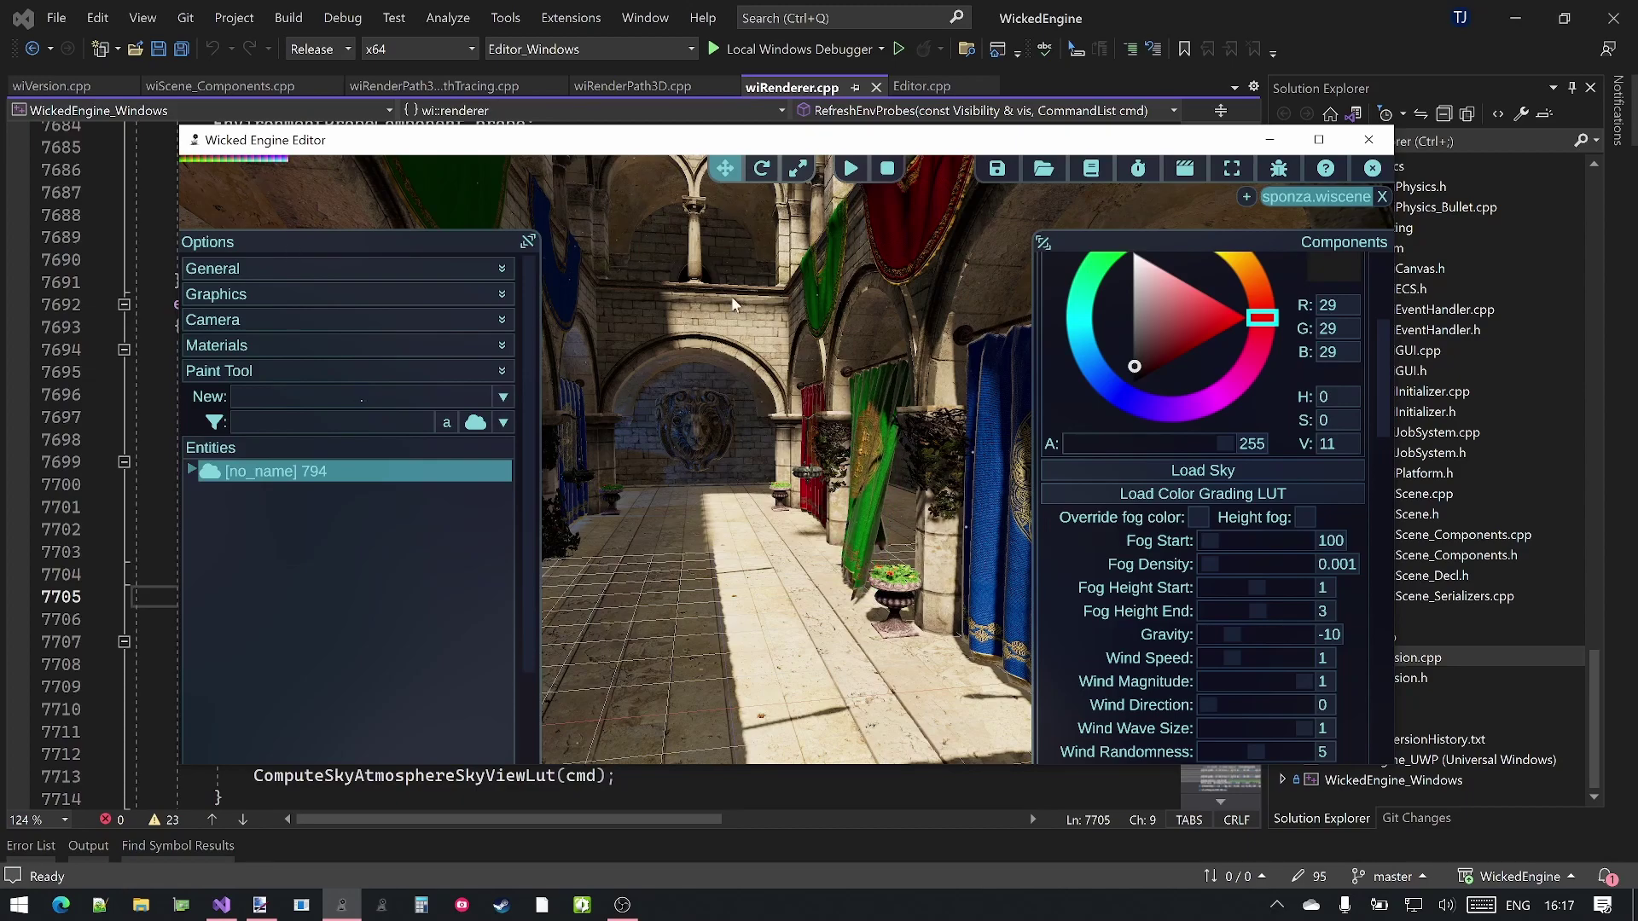
- Show the ungraded Sponza view in cinema mode for capture, then switch to paint.net
left_click(1191, 178)
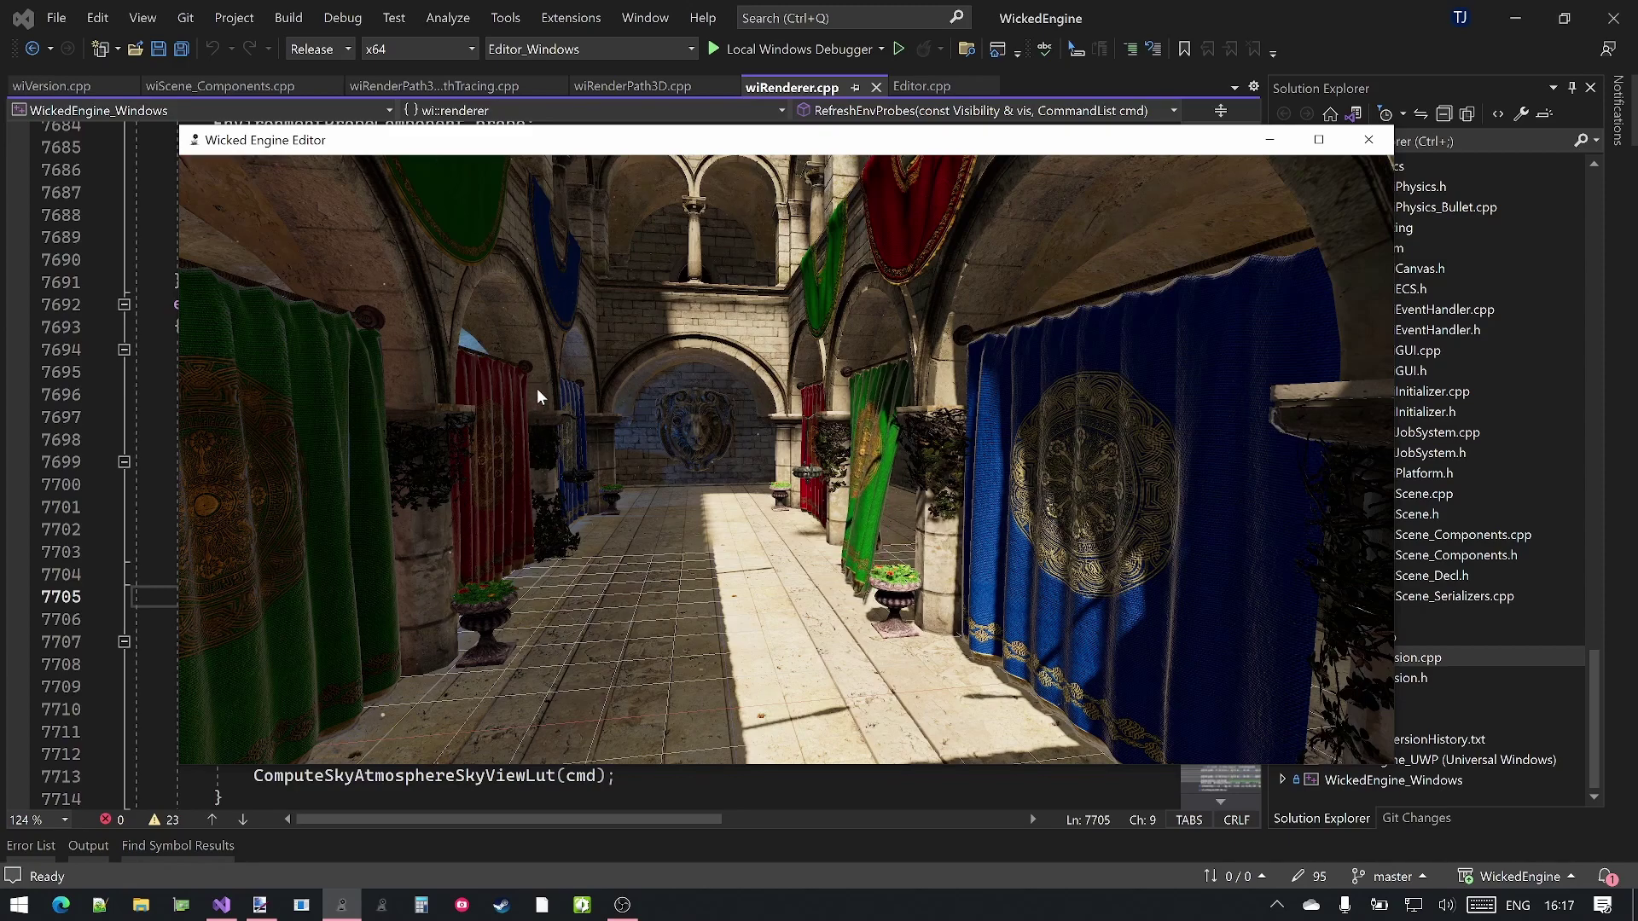
left_click(267, 910)
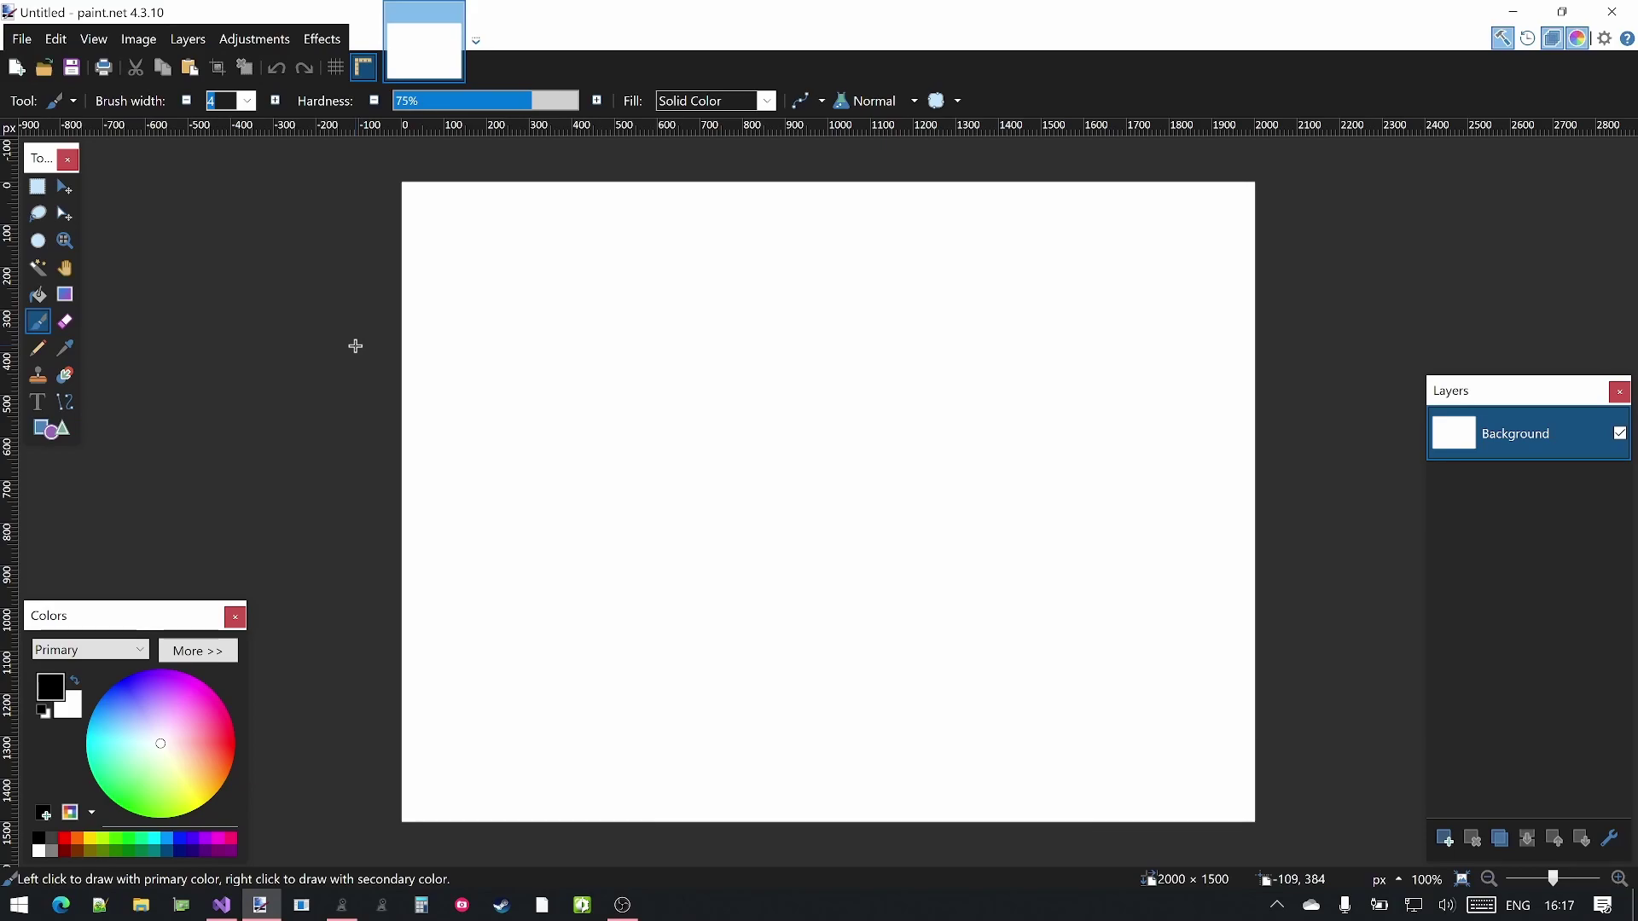
- Paste the Sponza screenshot into paint.net, expanding the canvas to 2852 × 1503
key("ctrl+v")
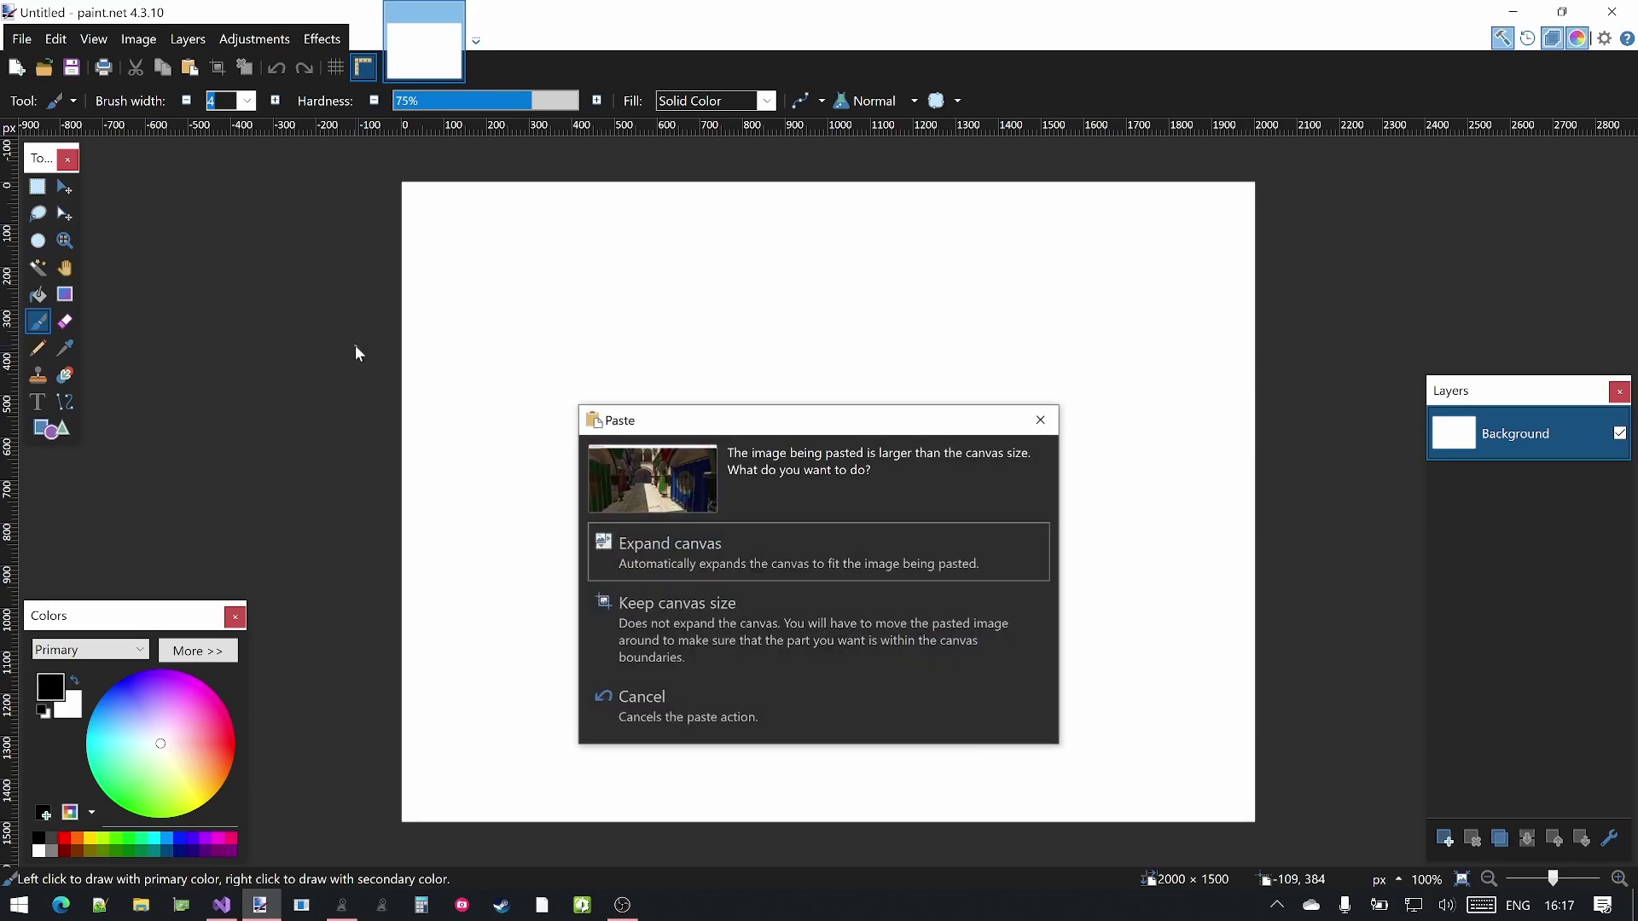
left_click(771, 539)
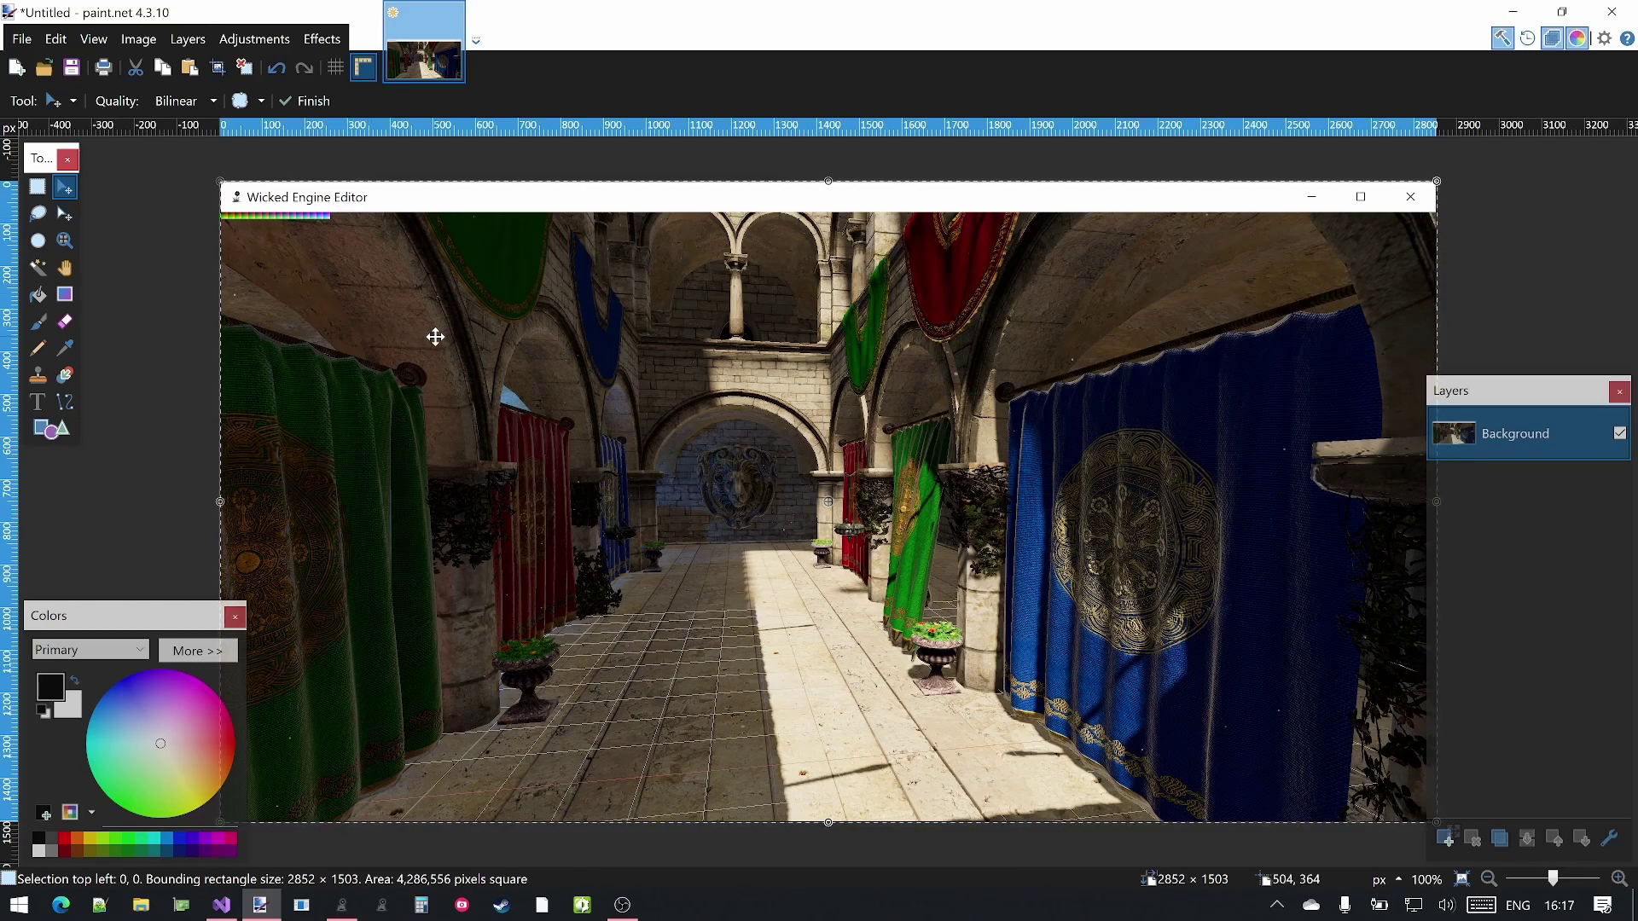
left_click(261, 39)
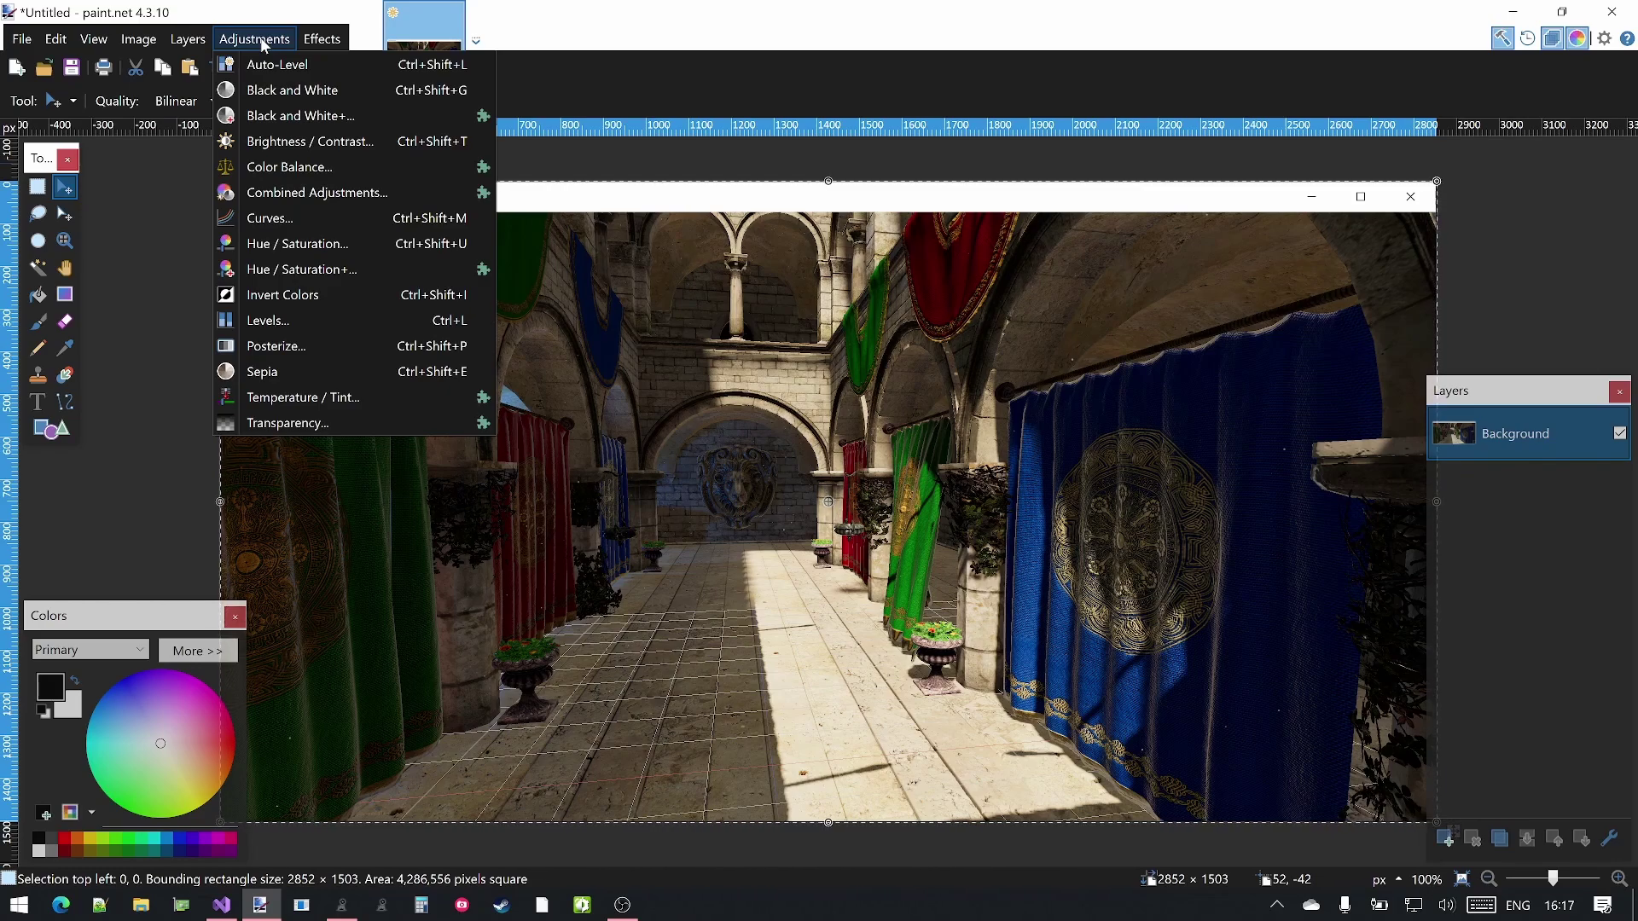
- Apply an RGB Curves adjustment raising only the Green channel for a strong green tint
left_click(285, 222)
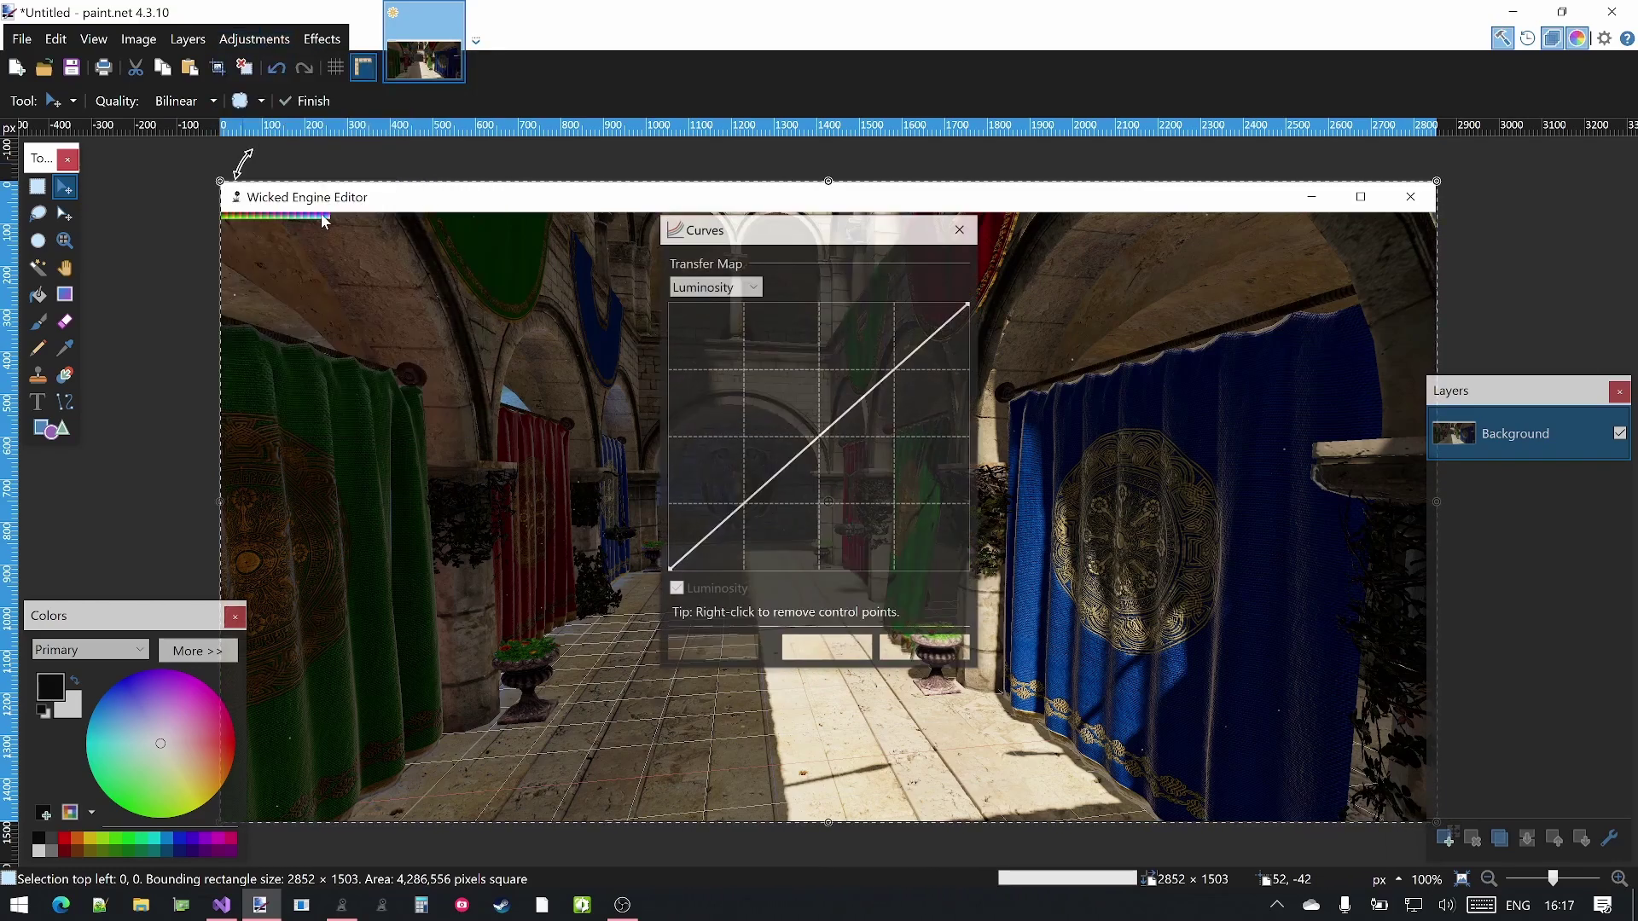
left_click_drag(881, 235, 1125, 273)
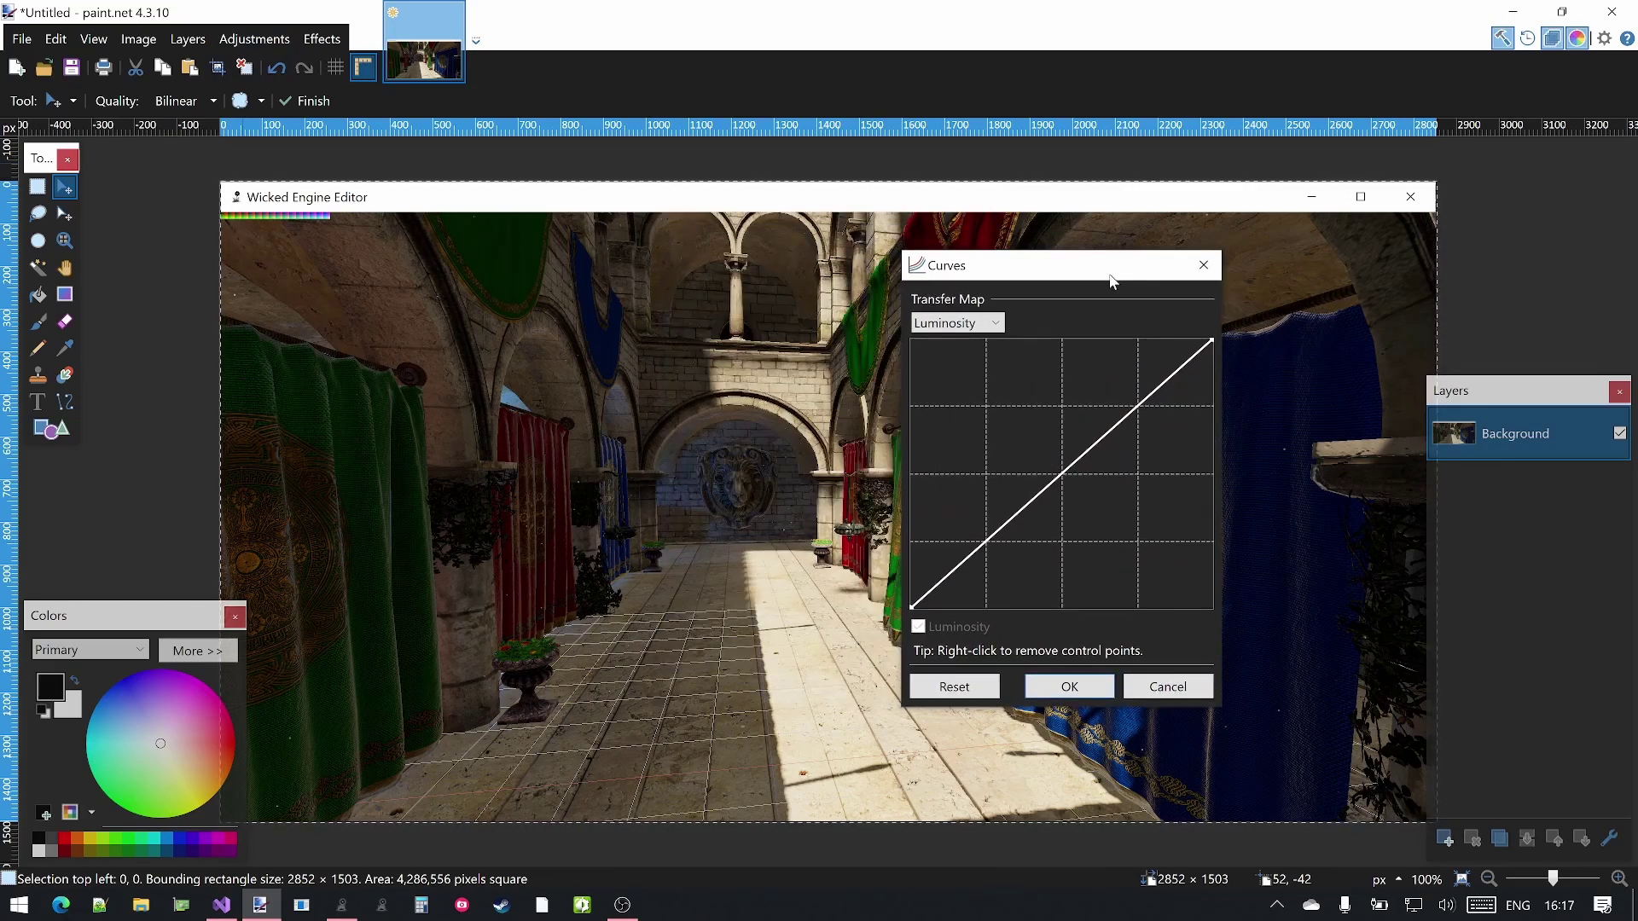
left_click(952, 323)
left_click(949, 360)
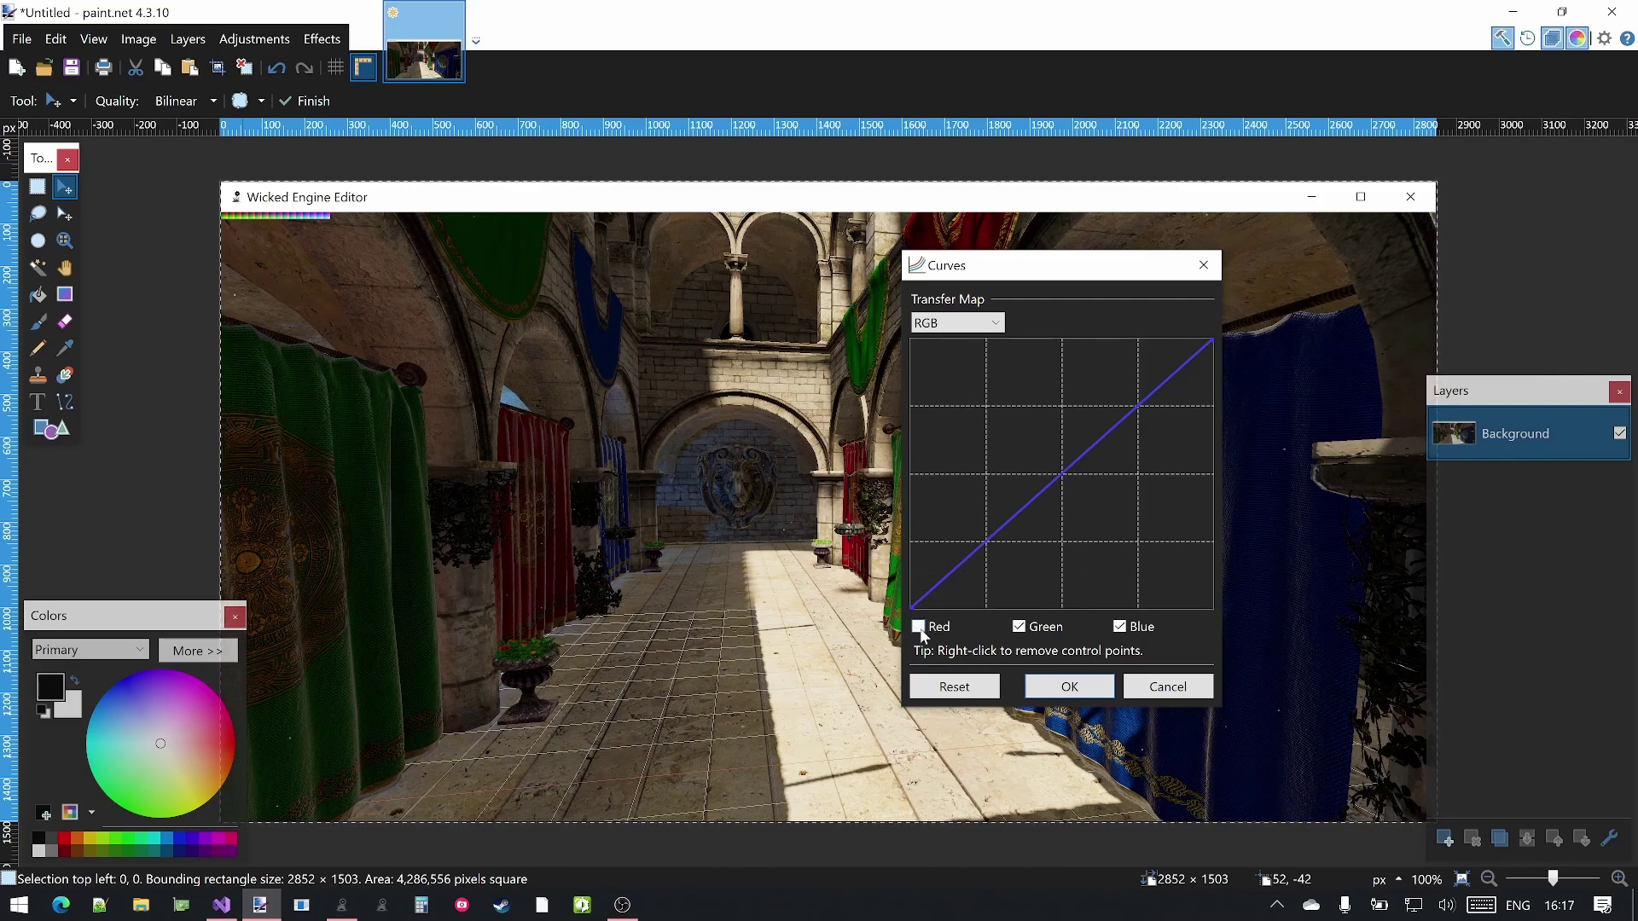
left_click(1120, 628)
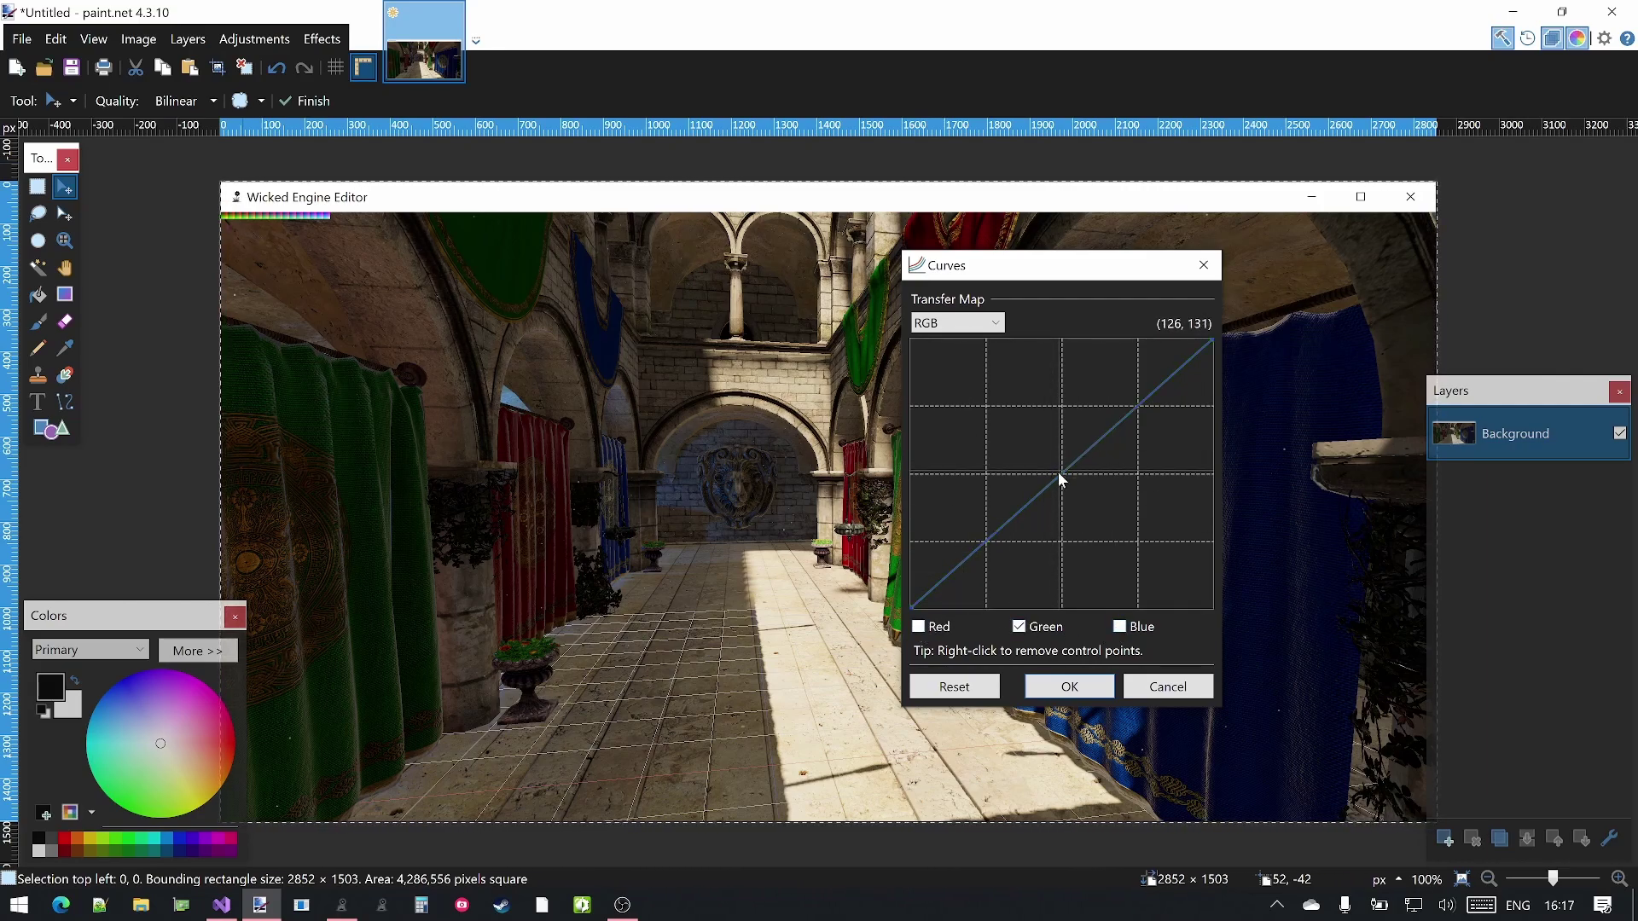
left_click_drag(1058, 475, 994, 465)
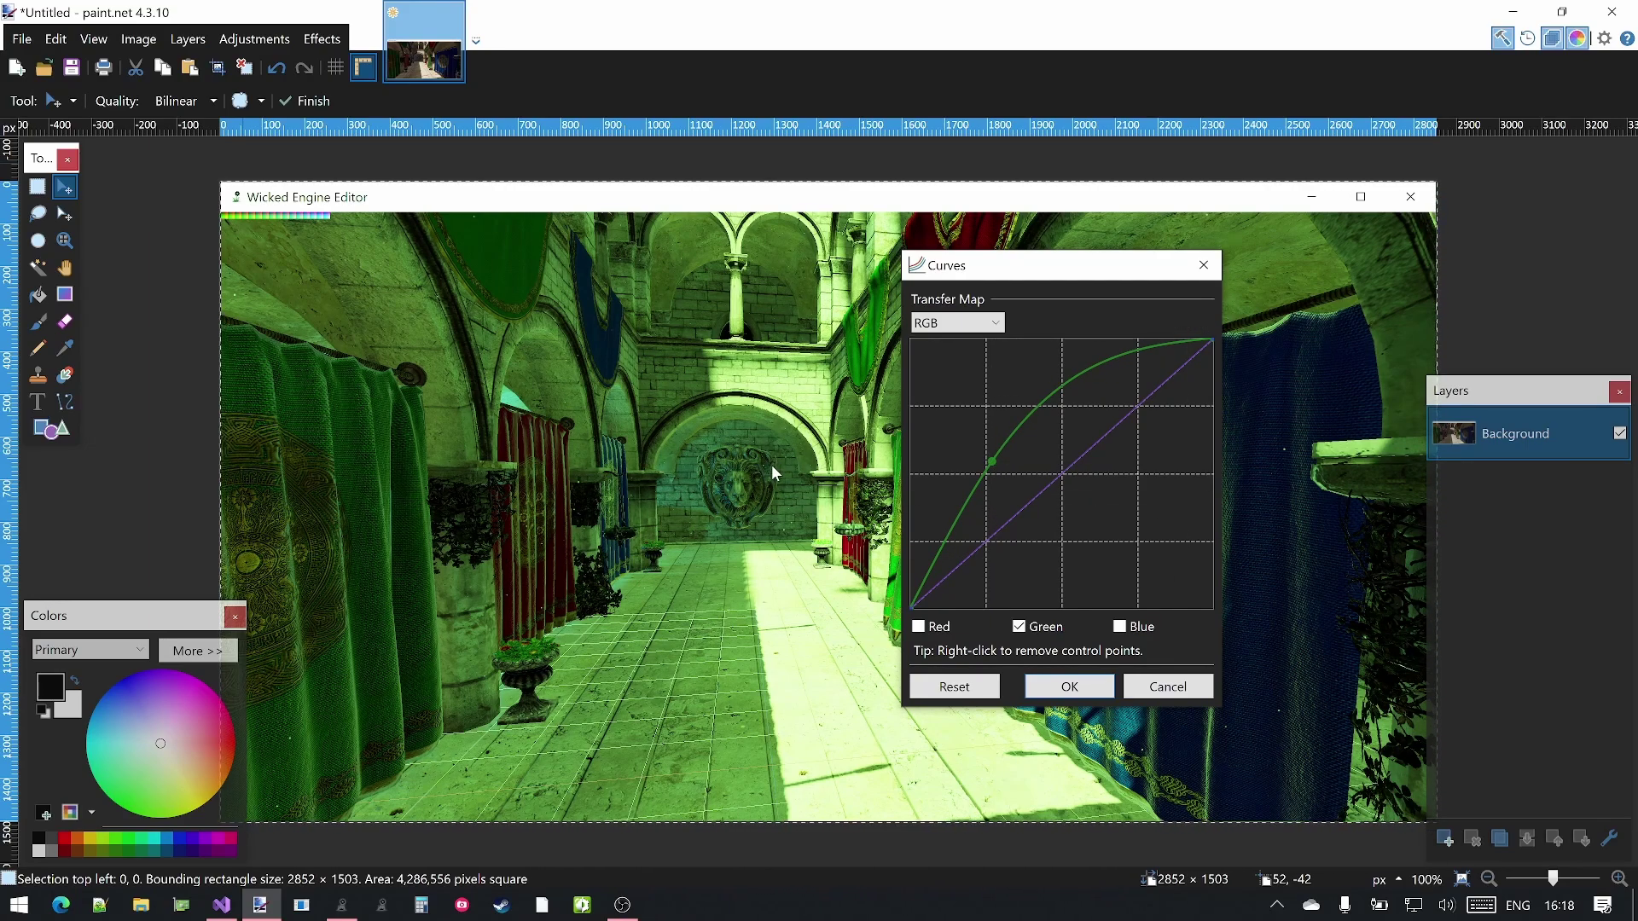
left_click(1072, 687)
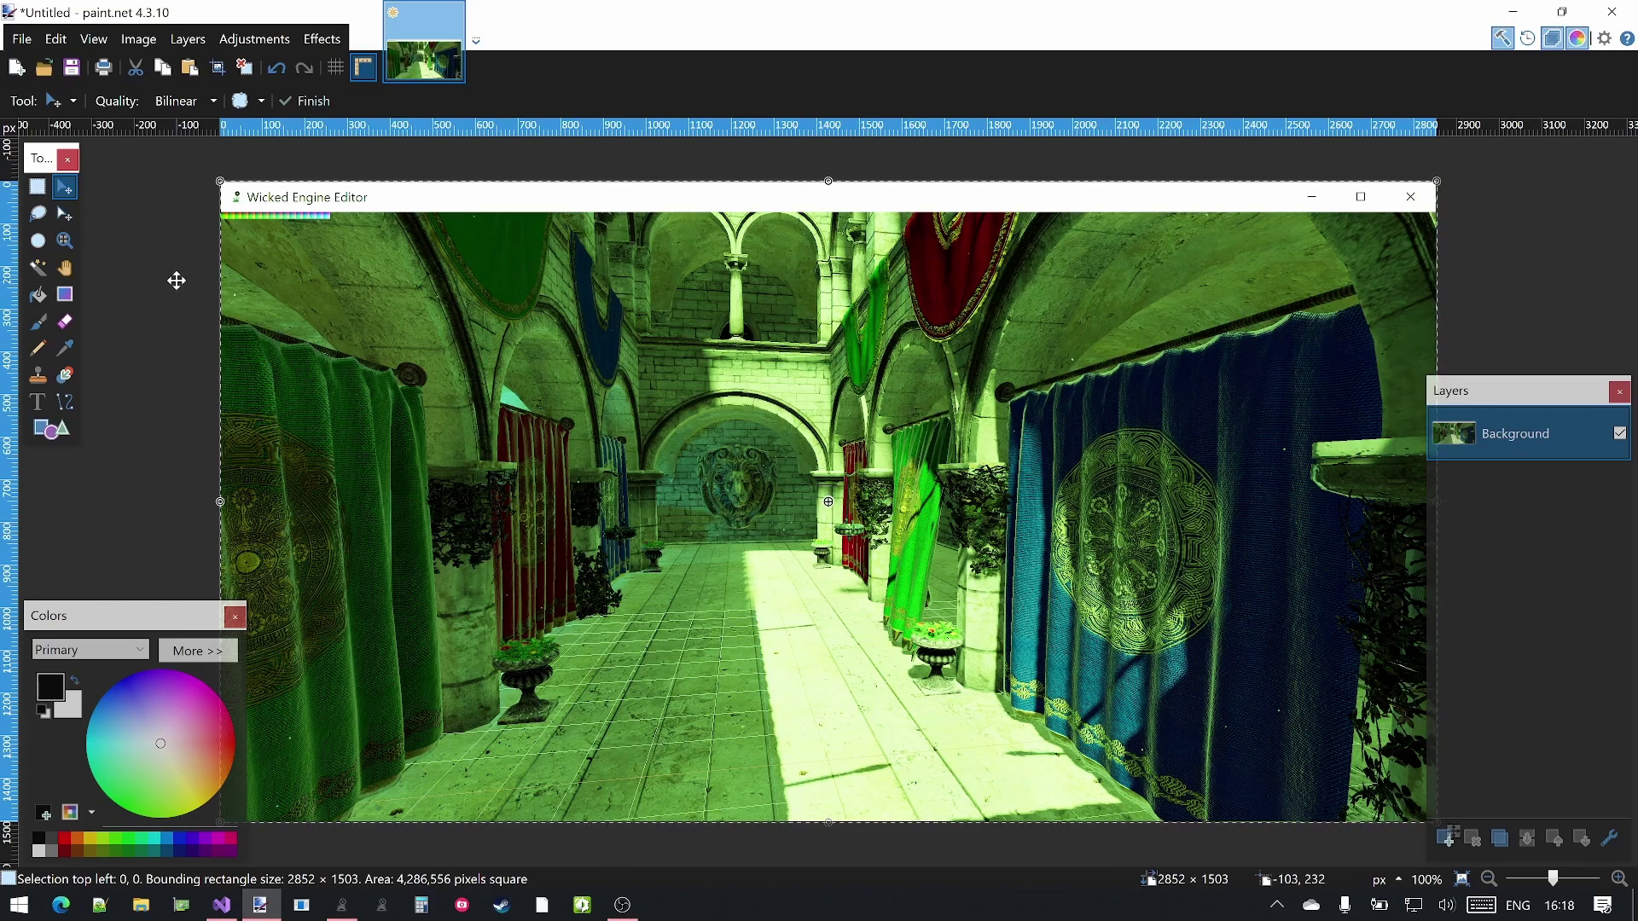
- Crop the image to the 256 × 16 colour strip in its top-left corner
scroll(221, 217, "up", 5, "ctrl")
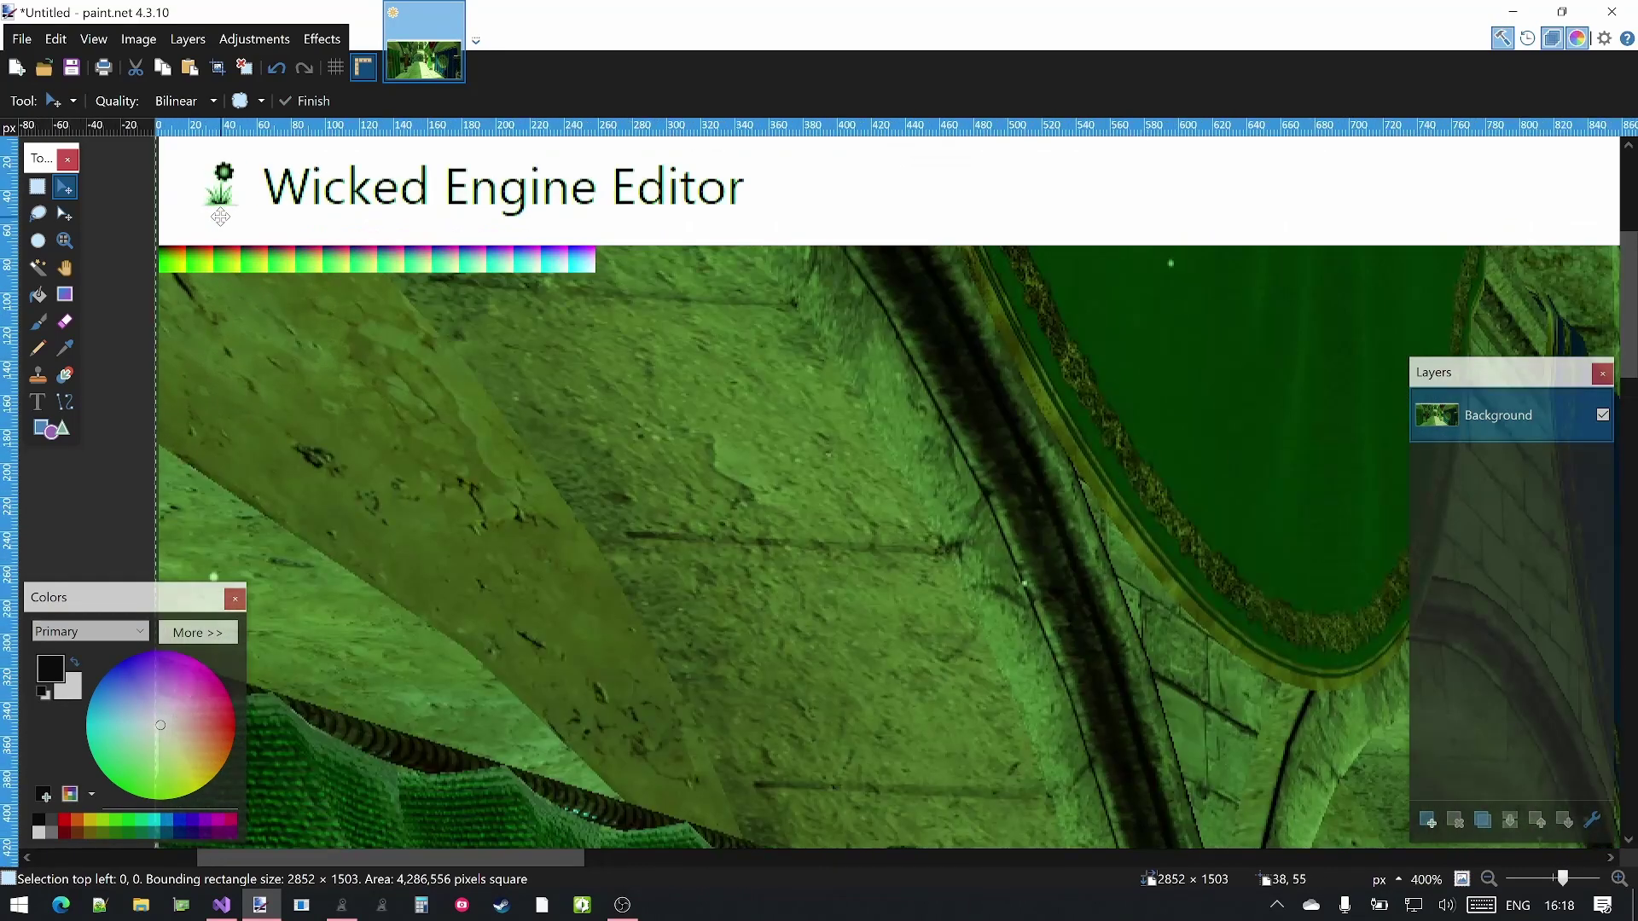
scroll(169, 248, "up", 2, "ctrl")
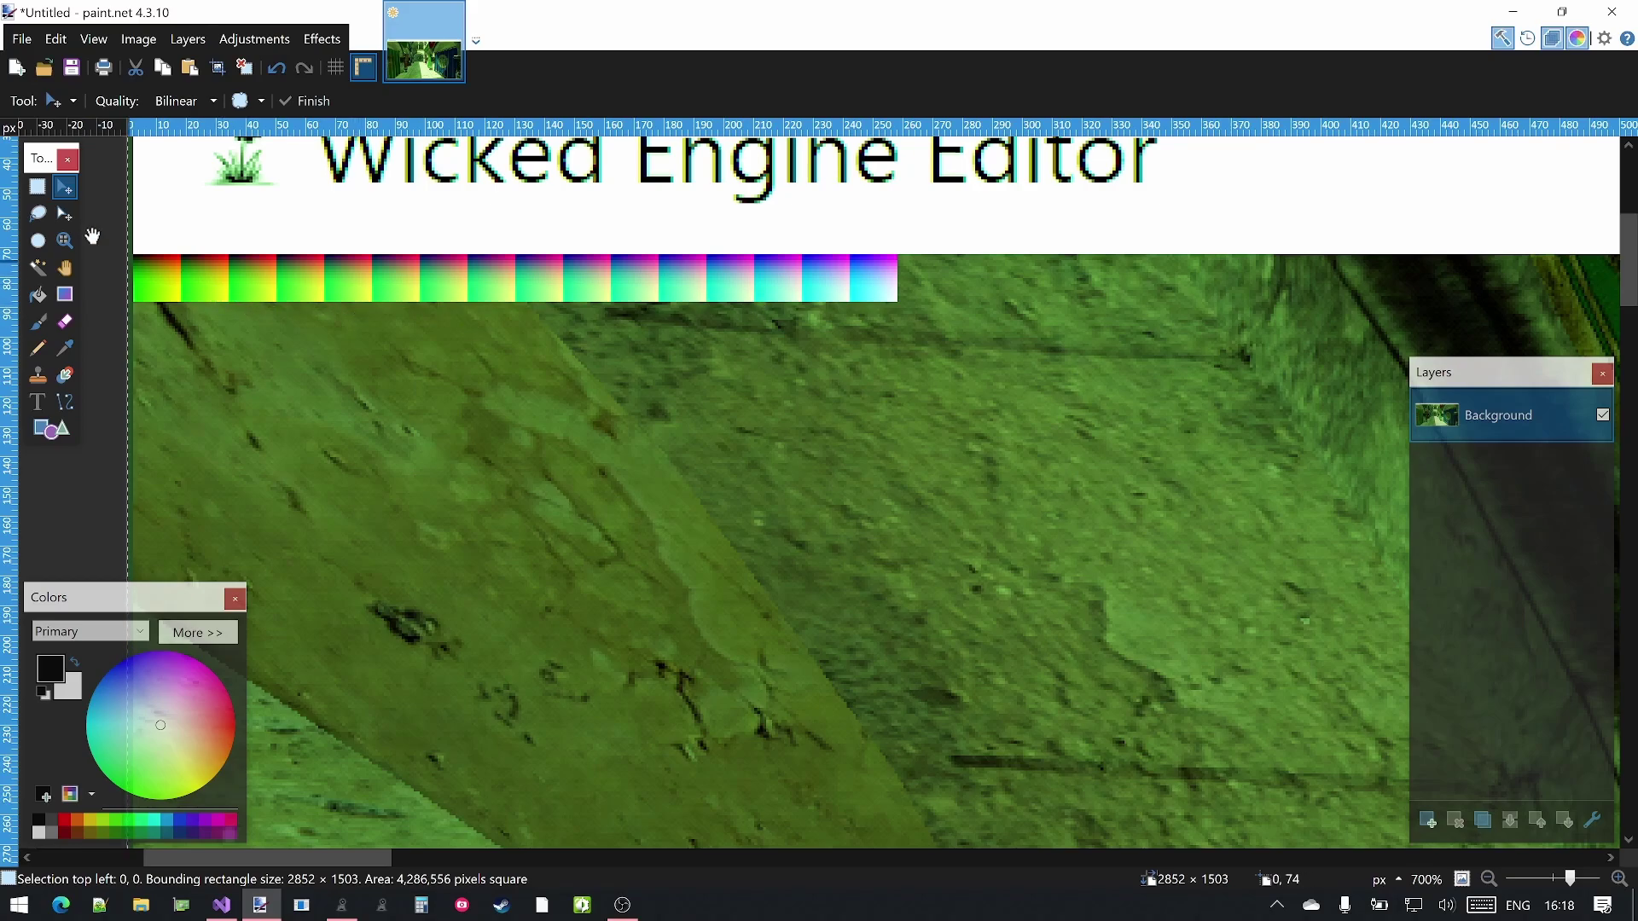
left_click(46, 189)
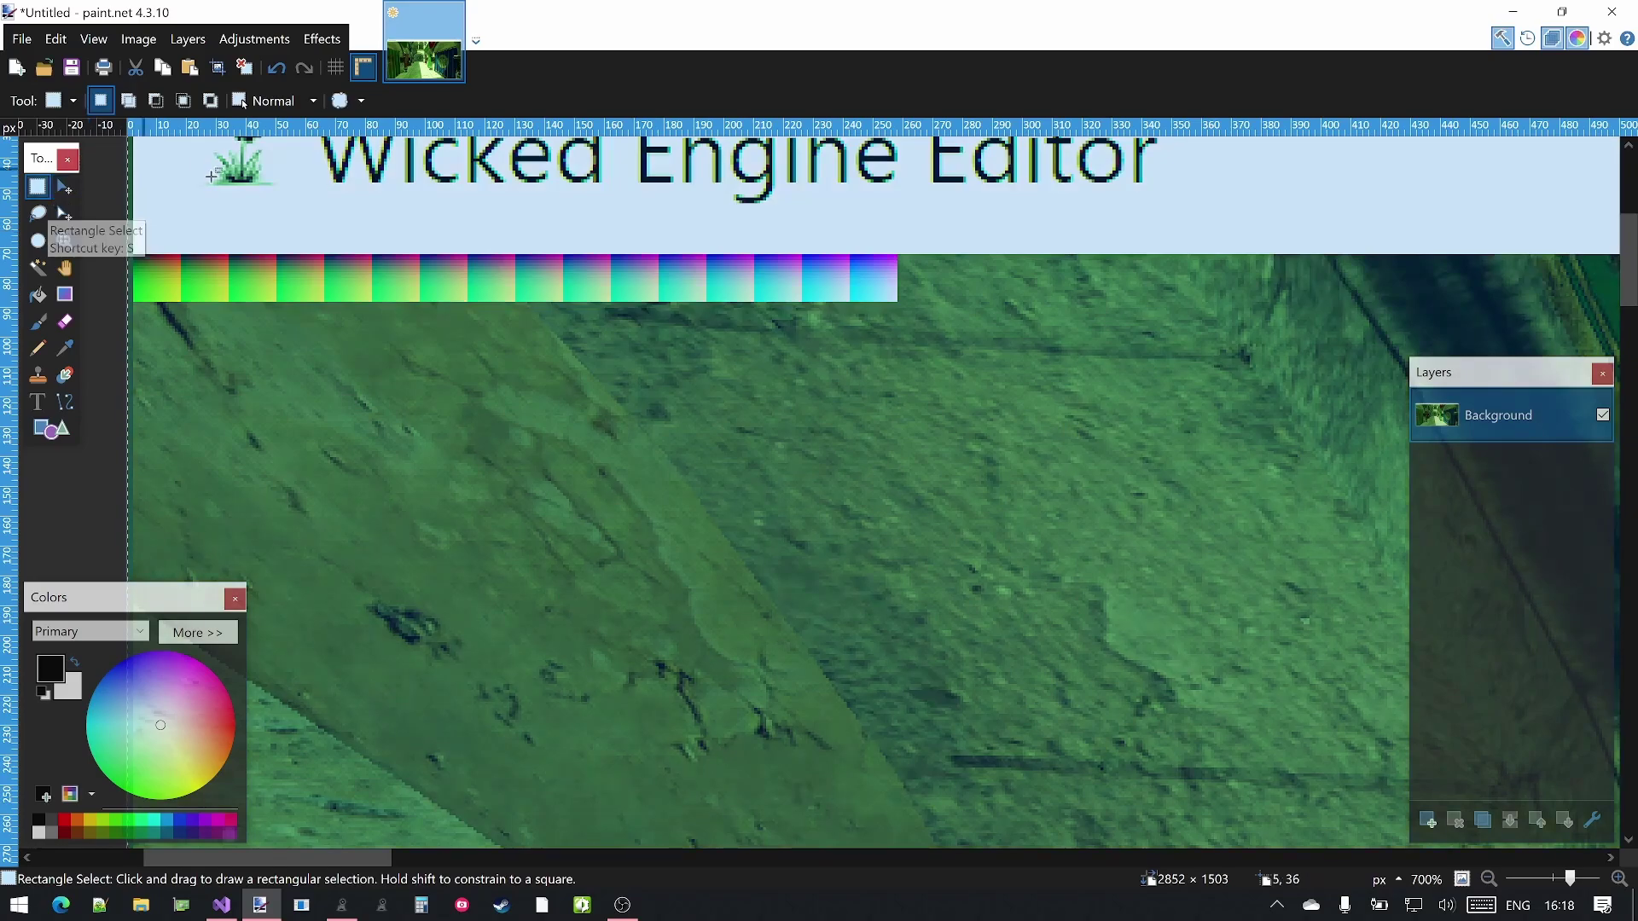
scroll(209, 230, "up", 2, "ctrl")
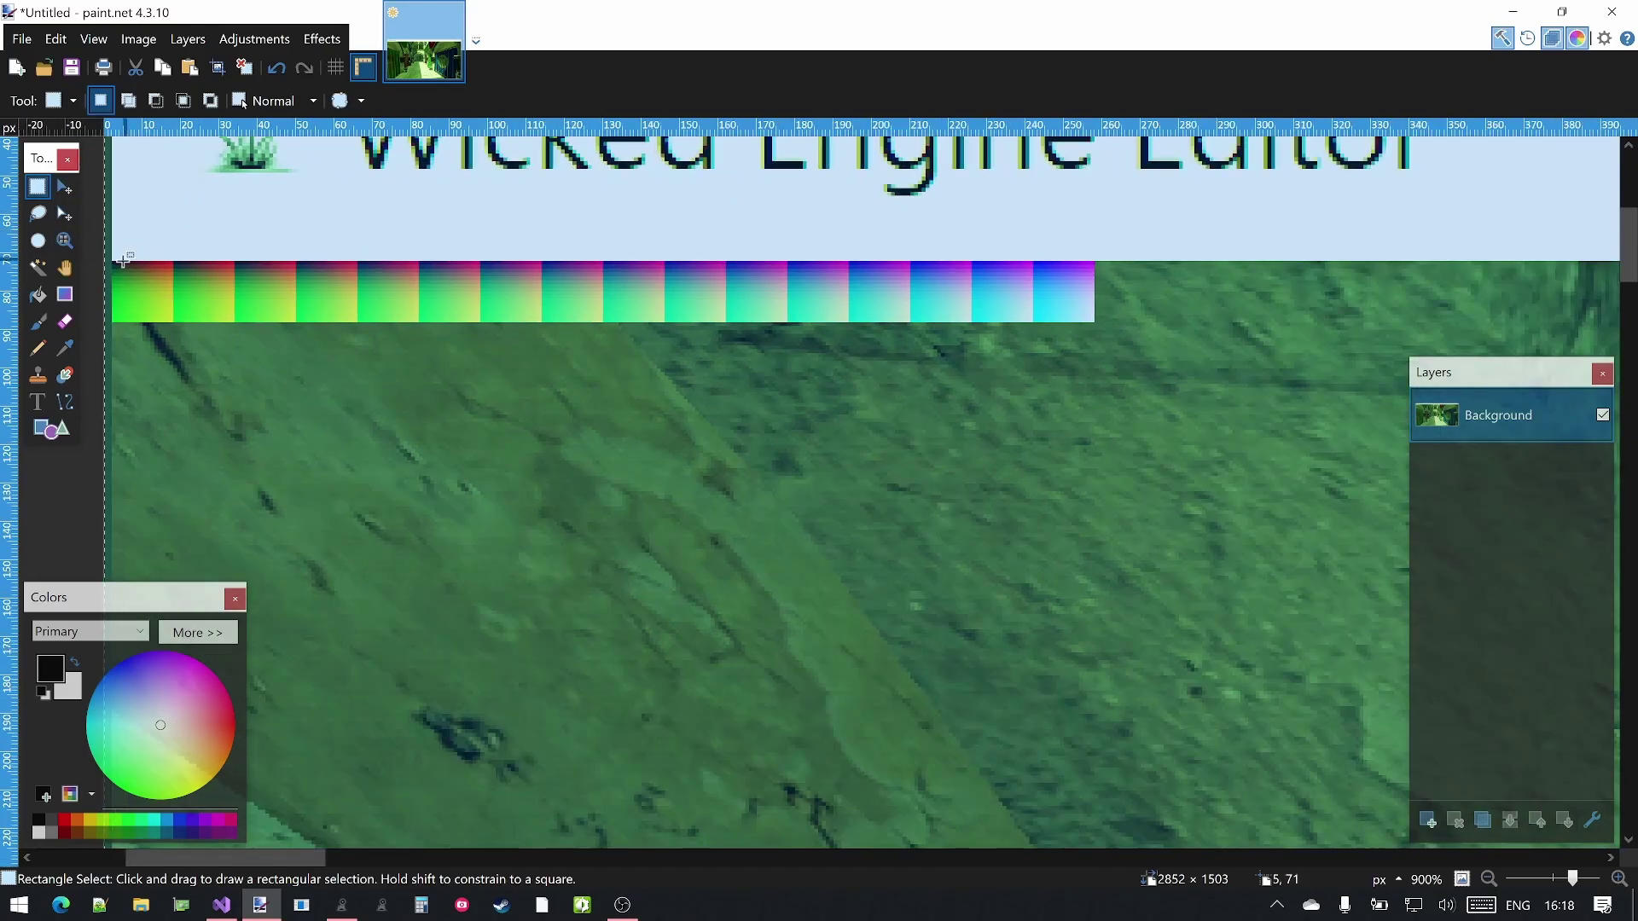
left_click_drag(113, 263, 1098, 319)
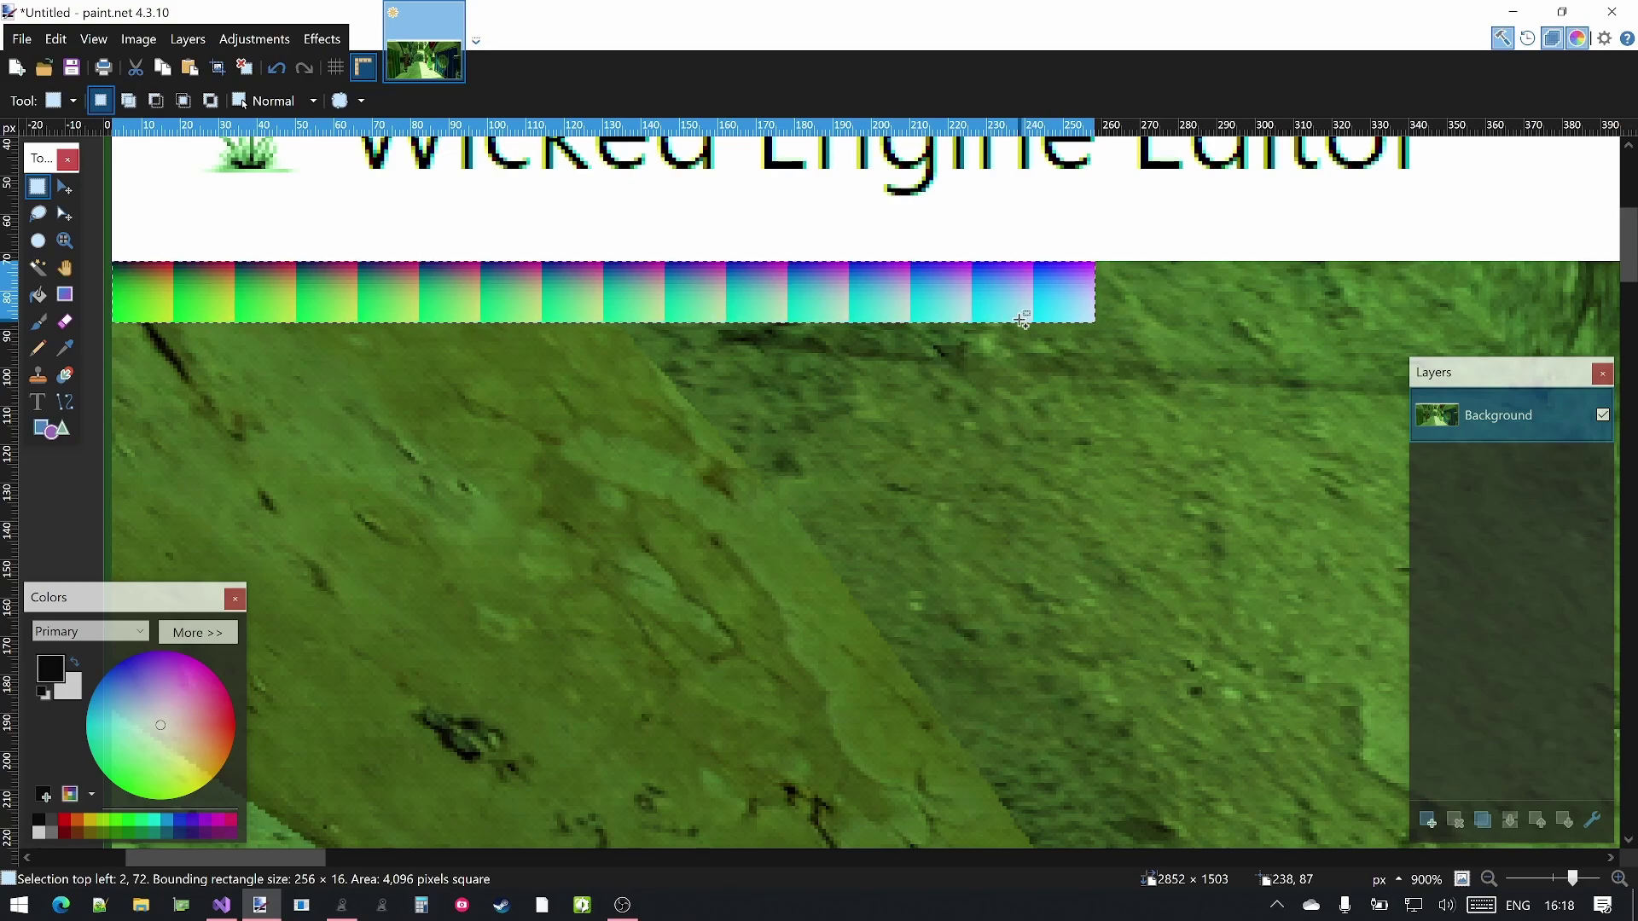
key("ctrl+shift+x")
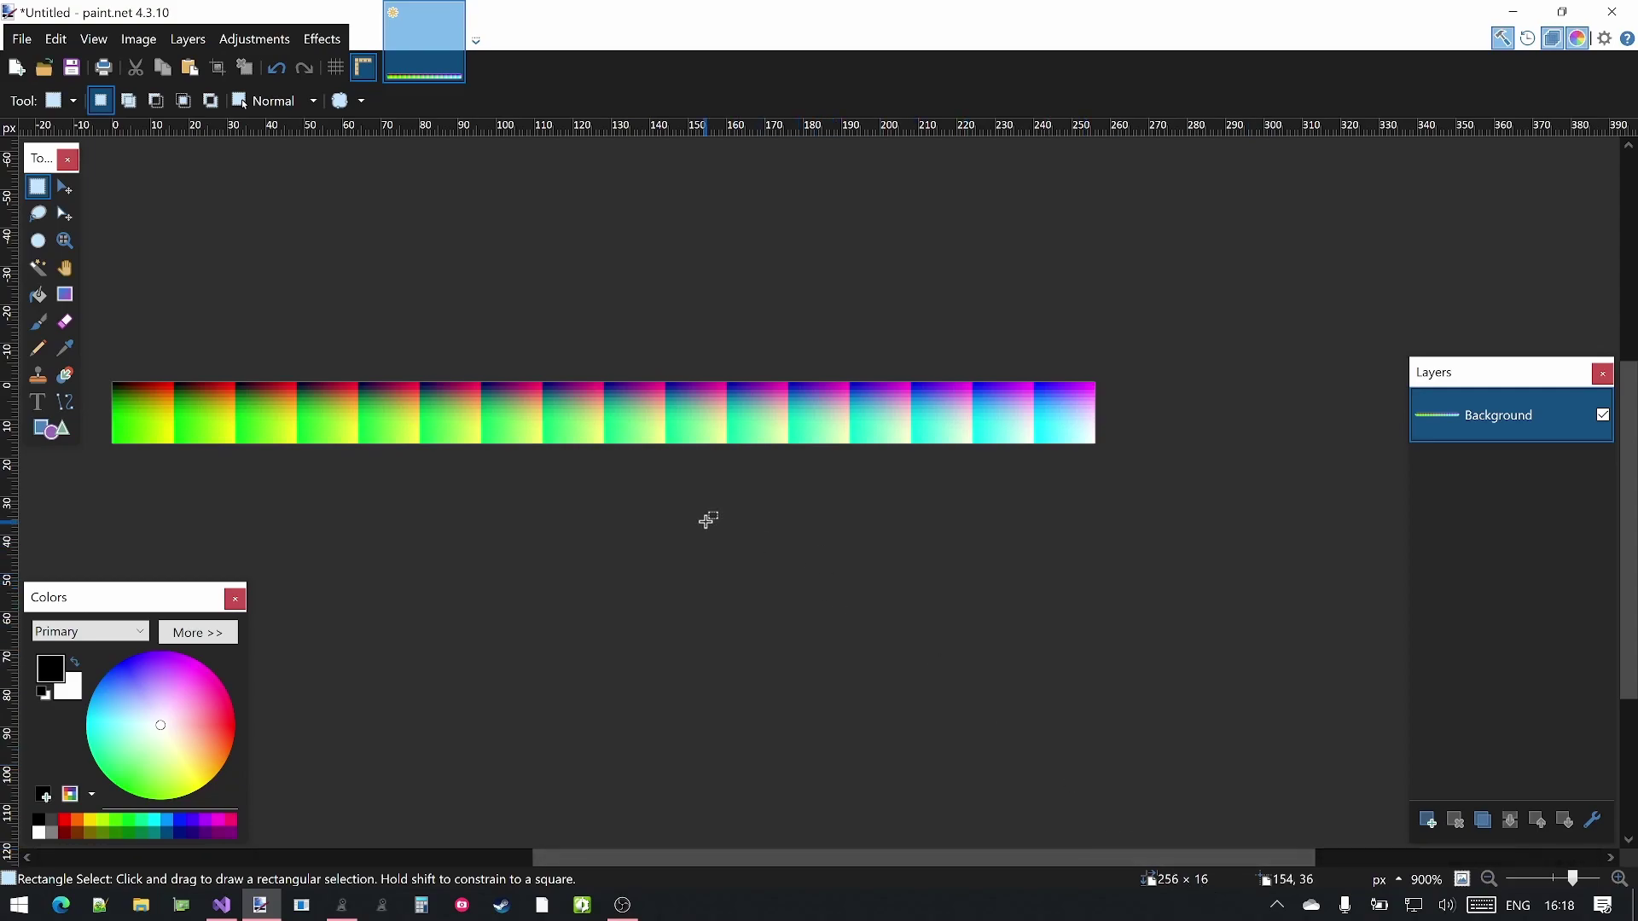
- Save the cropped strip as green_lut.png with the default PNG settings
key("ctrl+s")
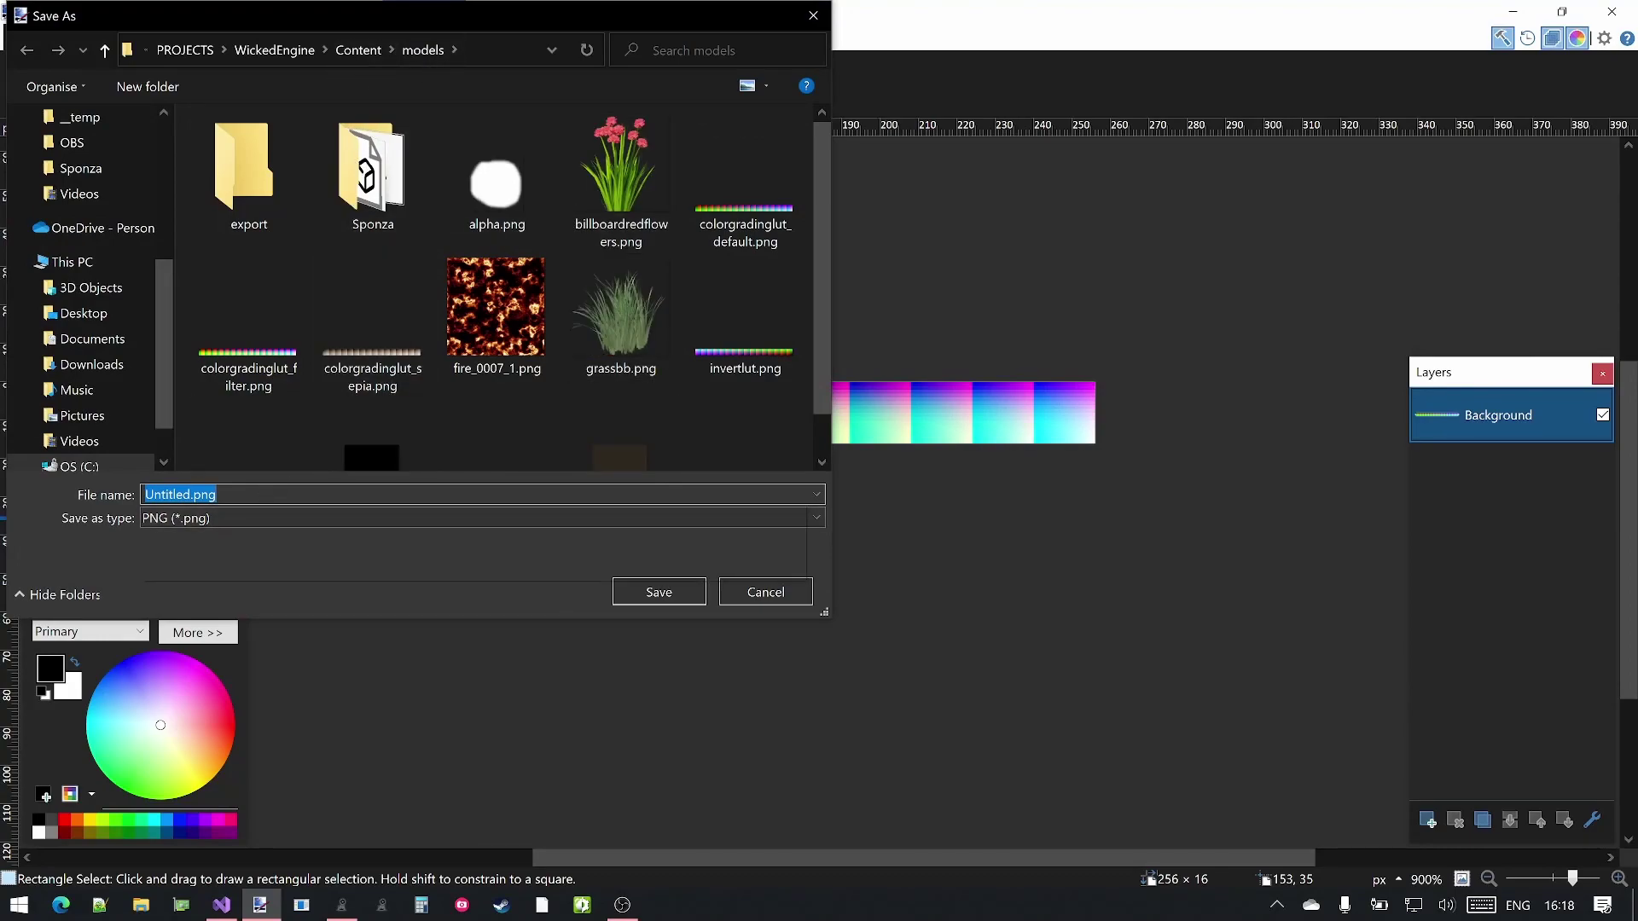
type("green_lut")
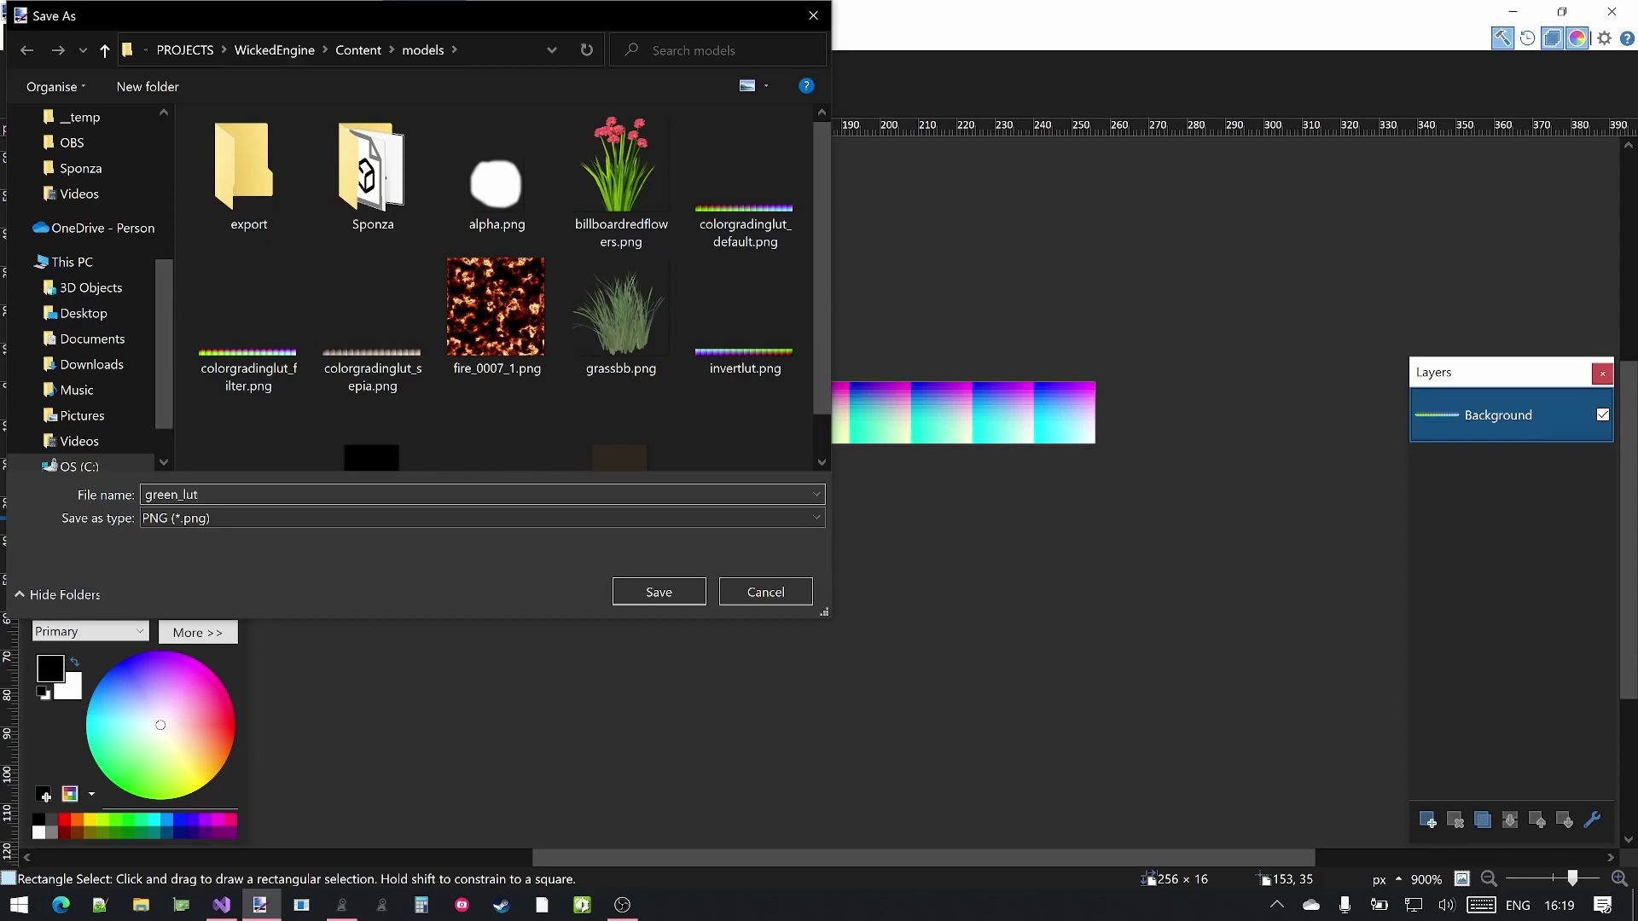
key("Return")
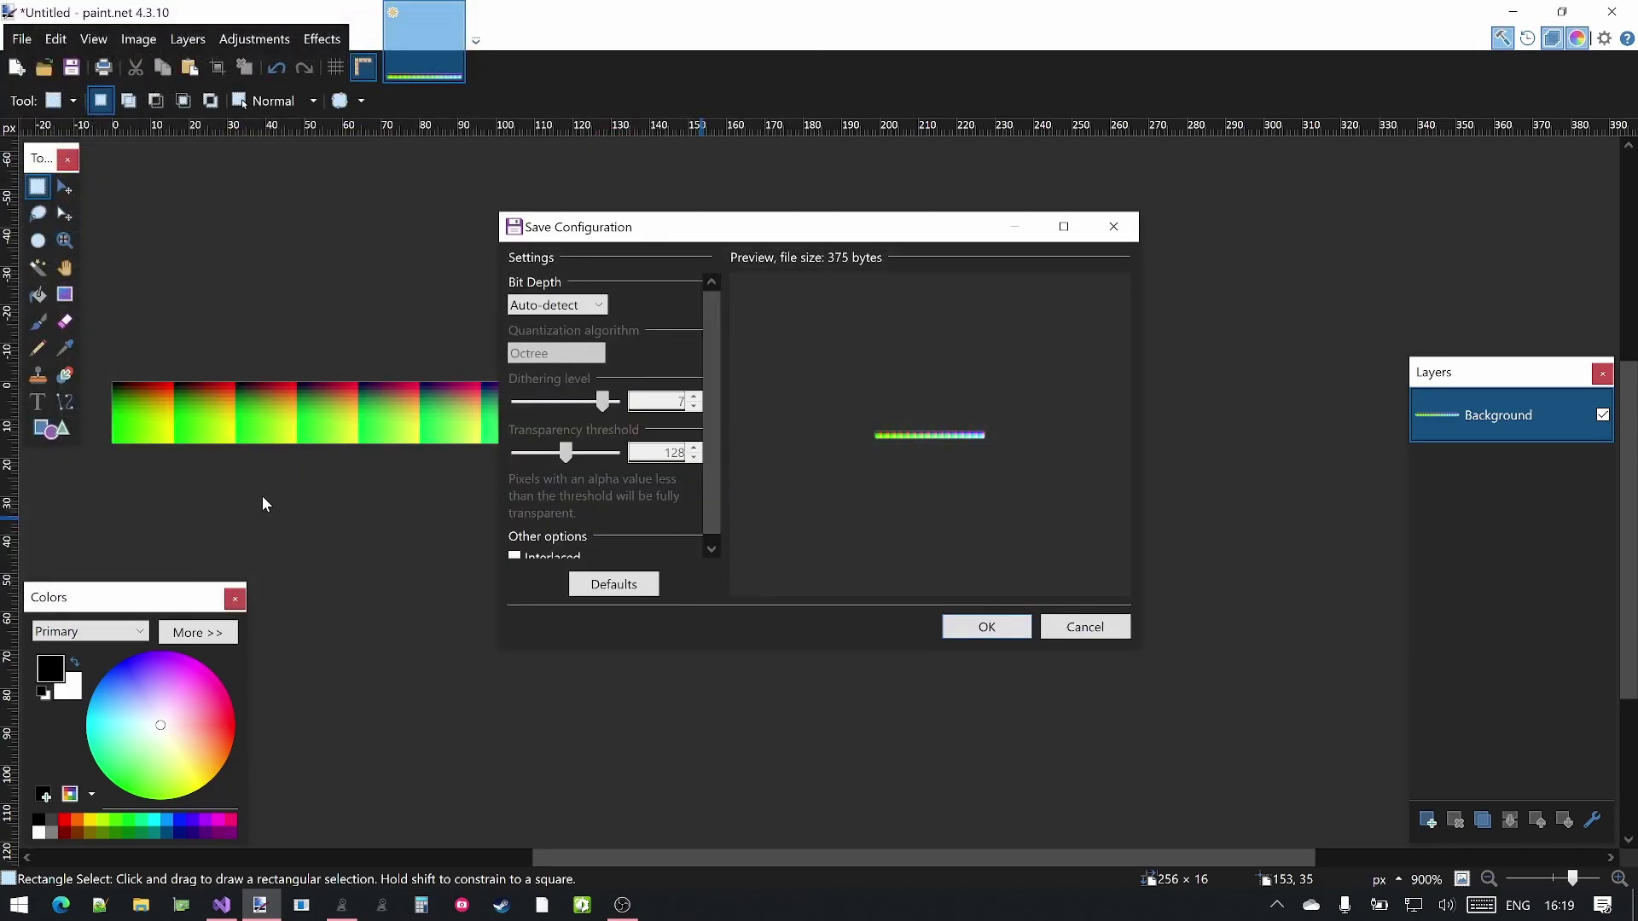
key("Return")
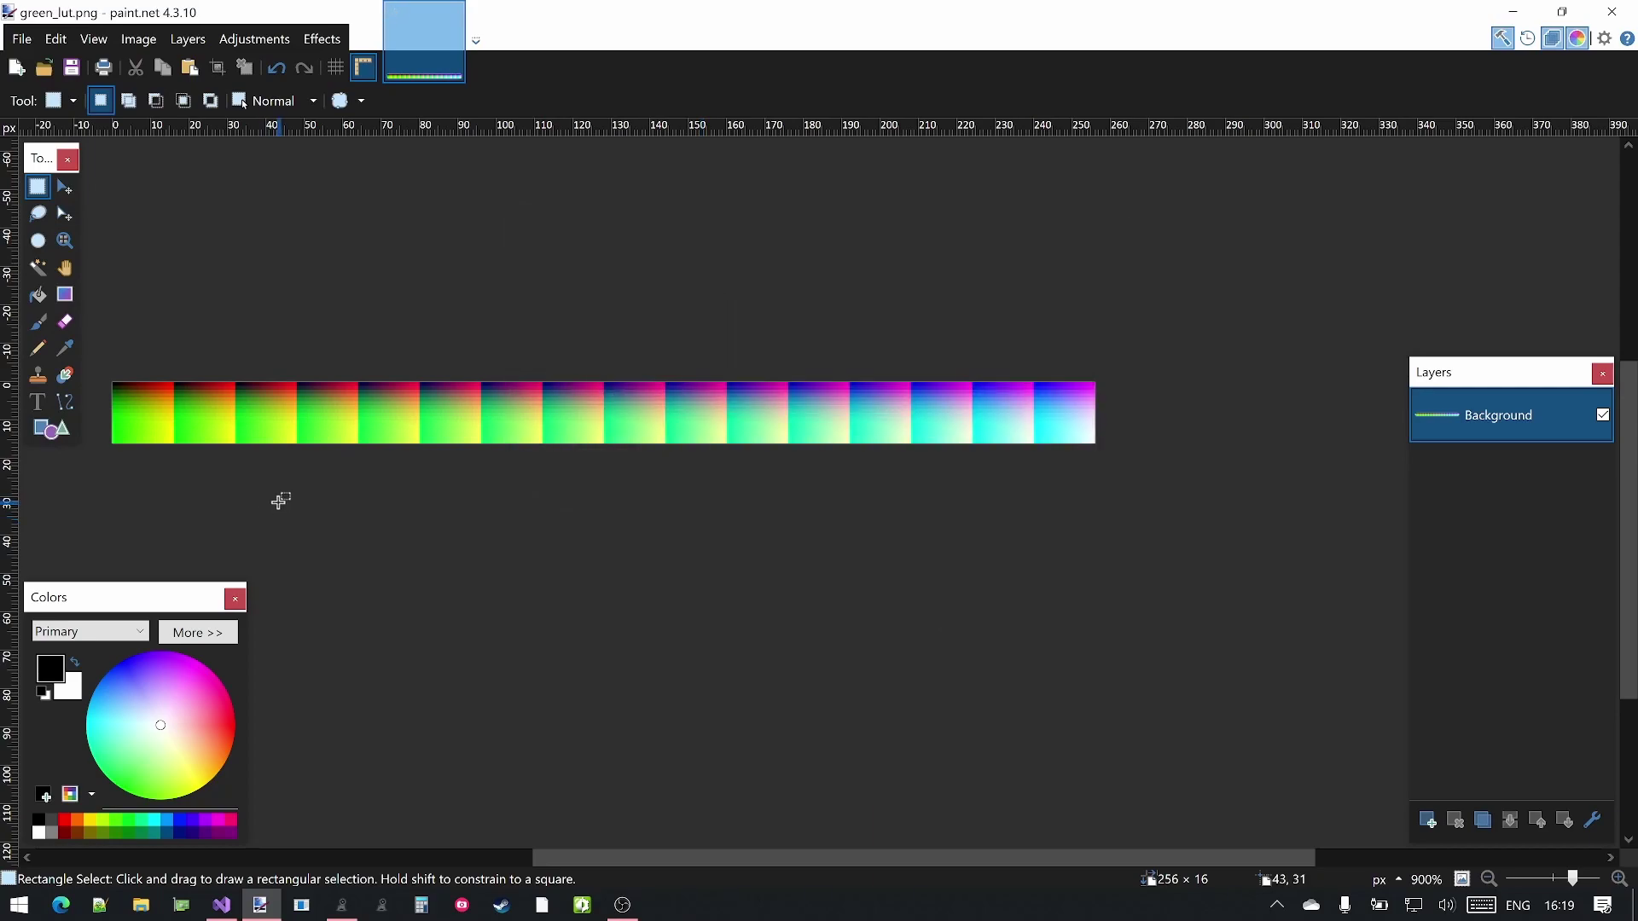
- Load green_lut.png as the scene's colour grading LUT, turning Sponza green
left_click(341, 904)
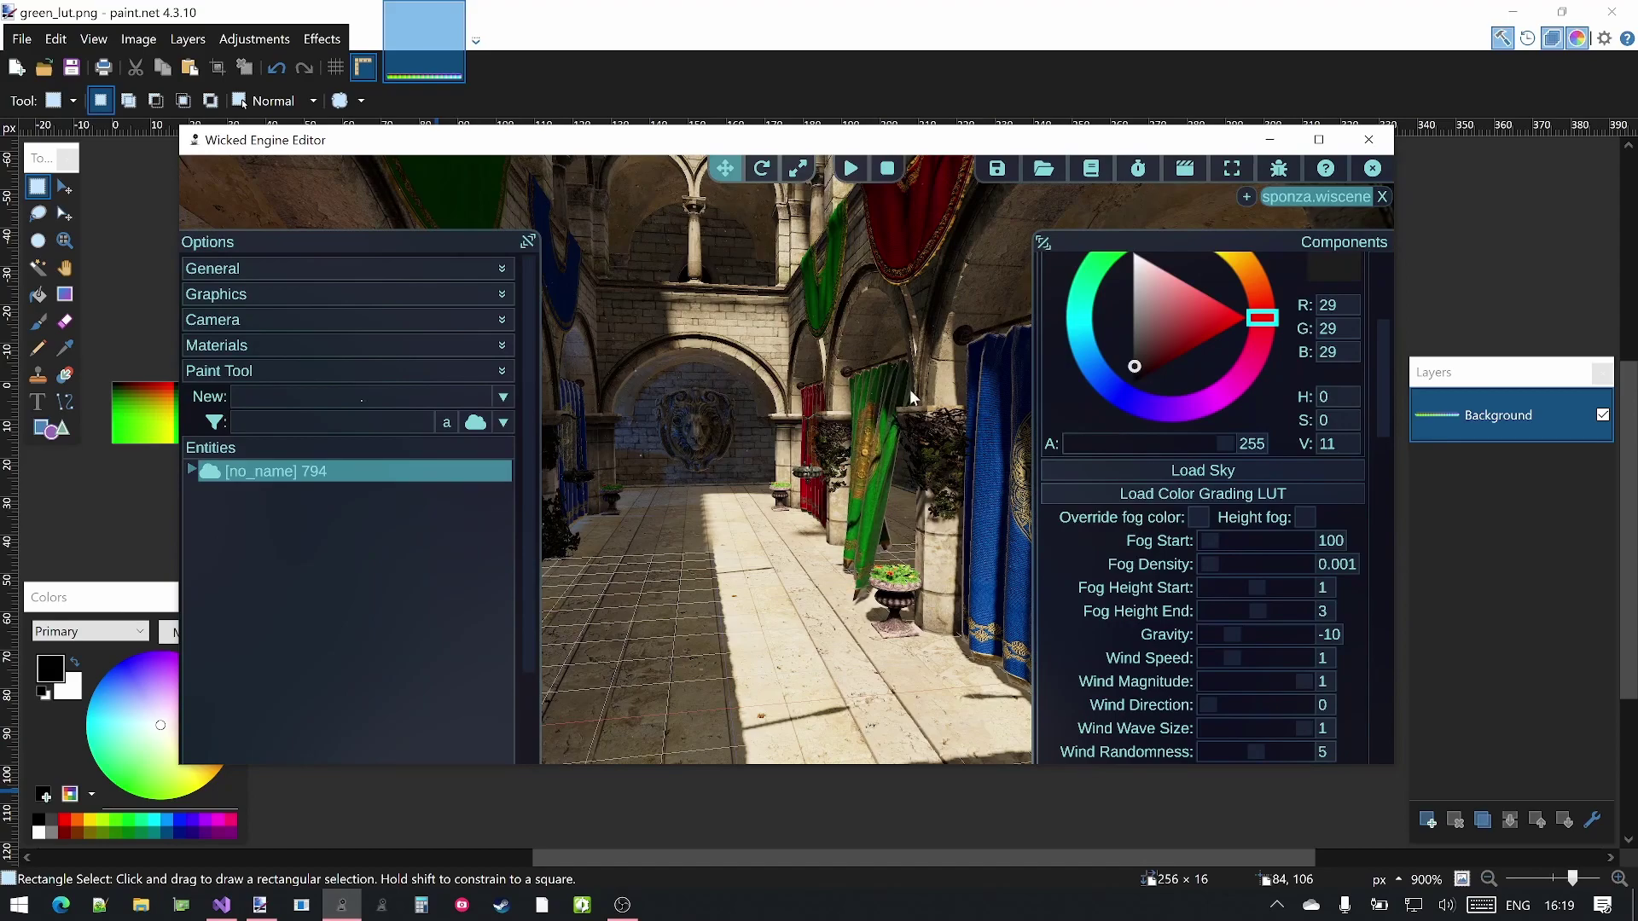
left_click(1104, 492)
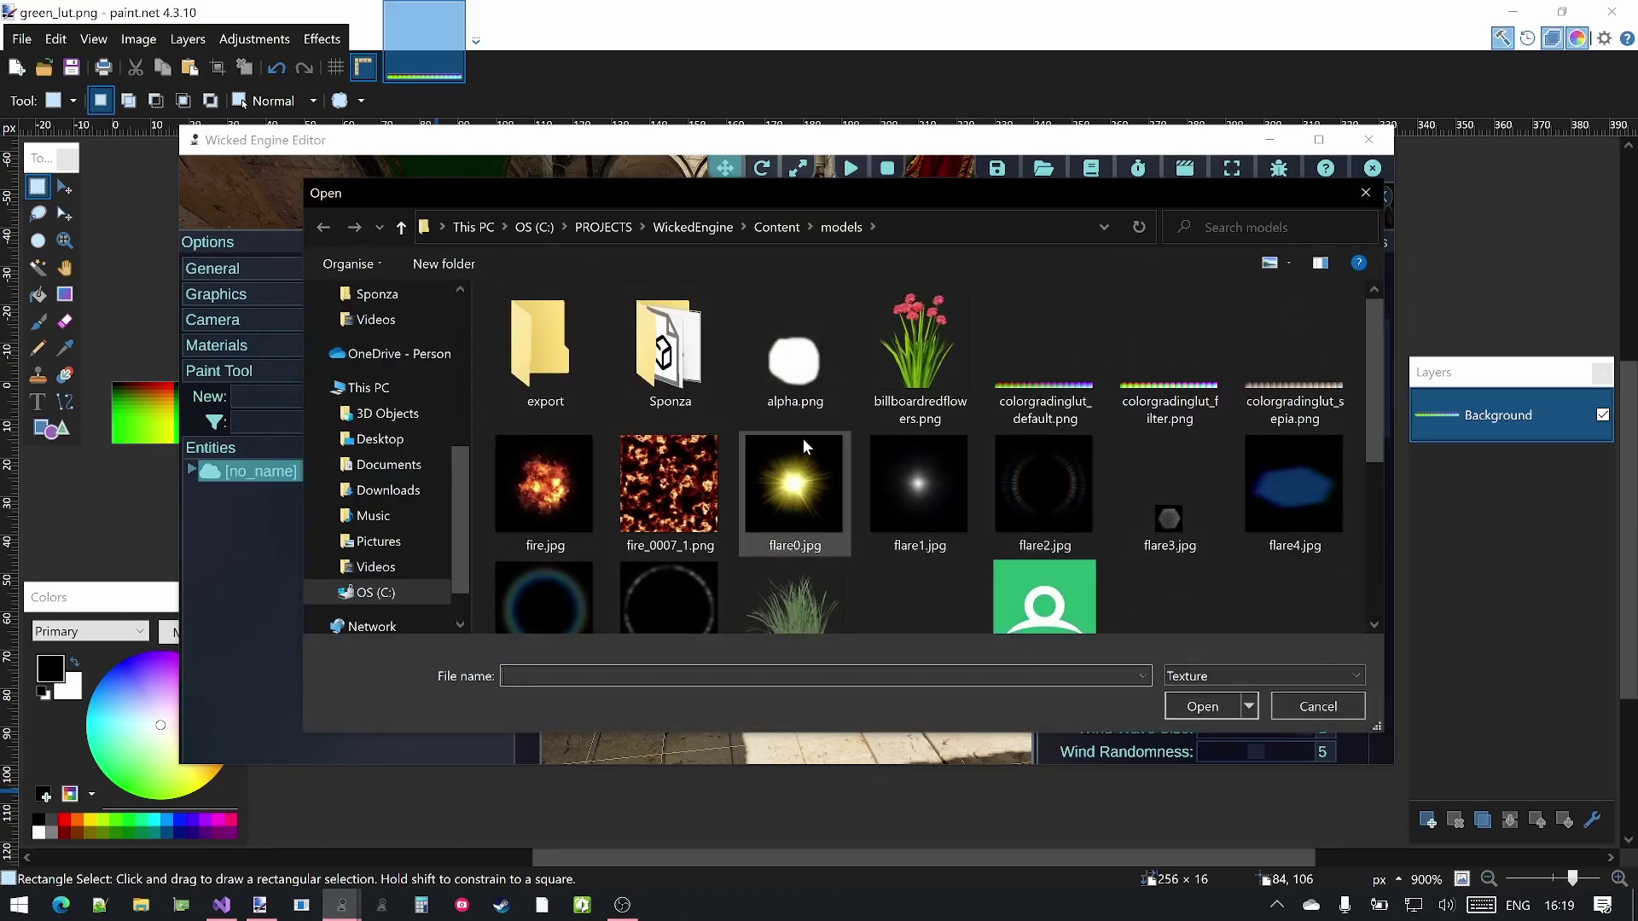
left_click(802, 438)
type("green_lut.png")
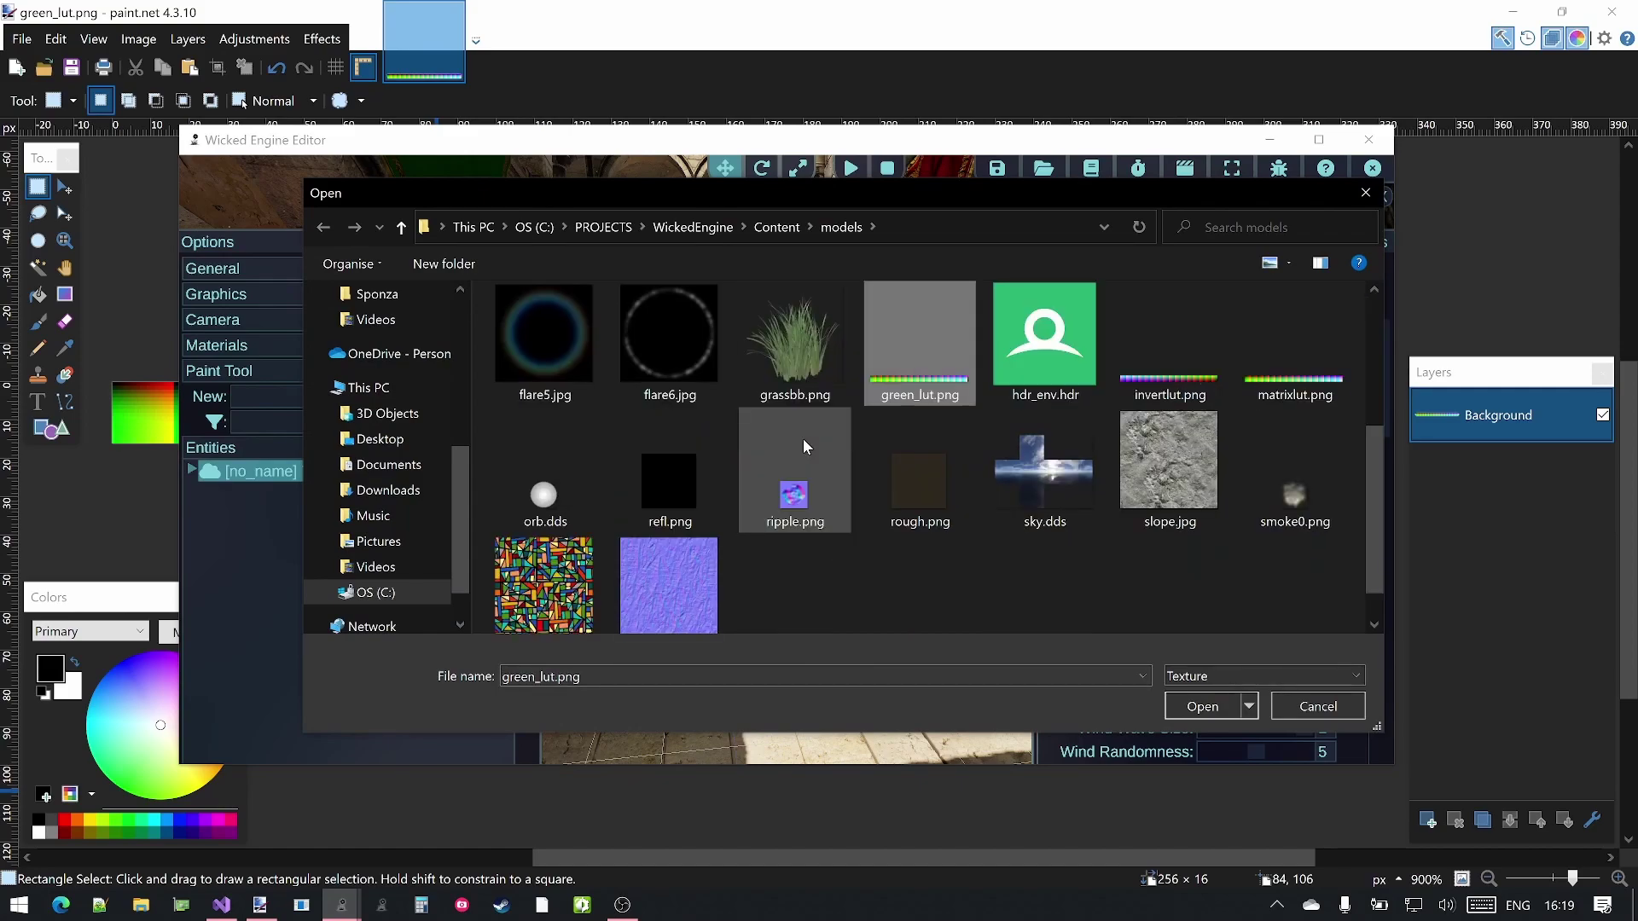
double_click(906, 353)
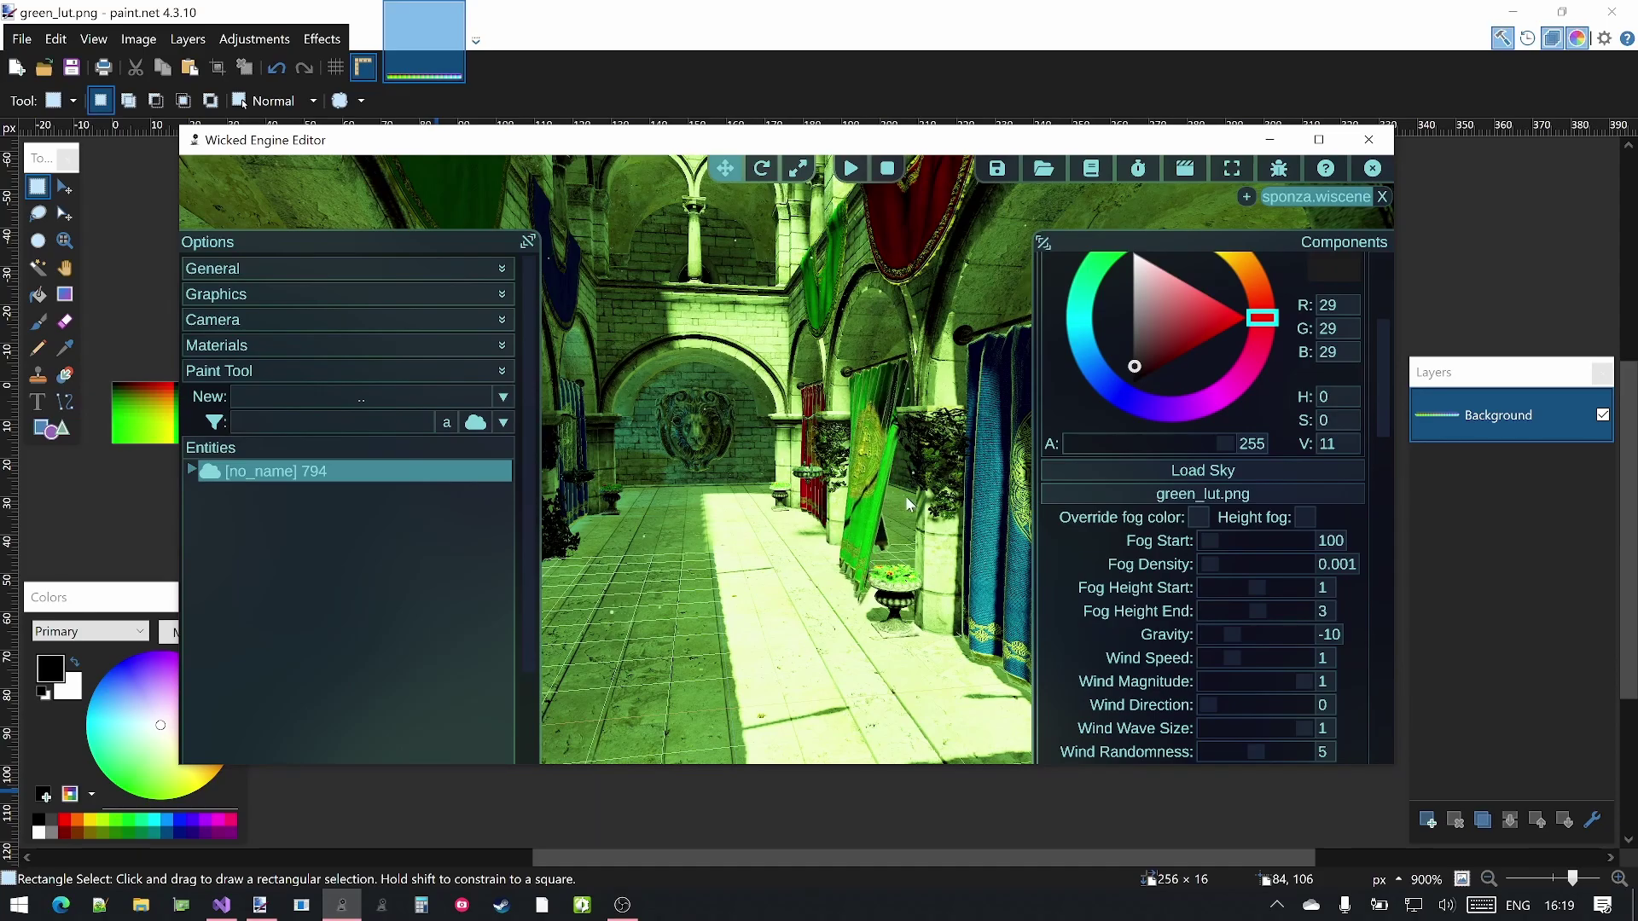
- Turn the camera toward the right-hand curtains, hide the editor interface, and return to paint.net
right_click_drag(909, 504, 751, 398)
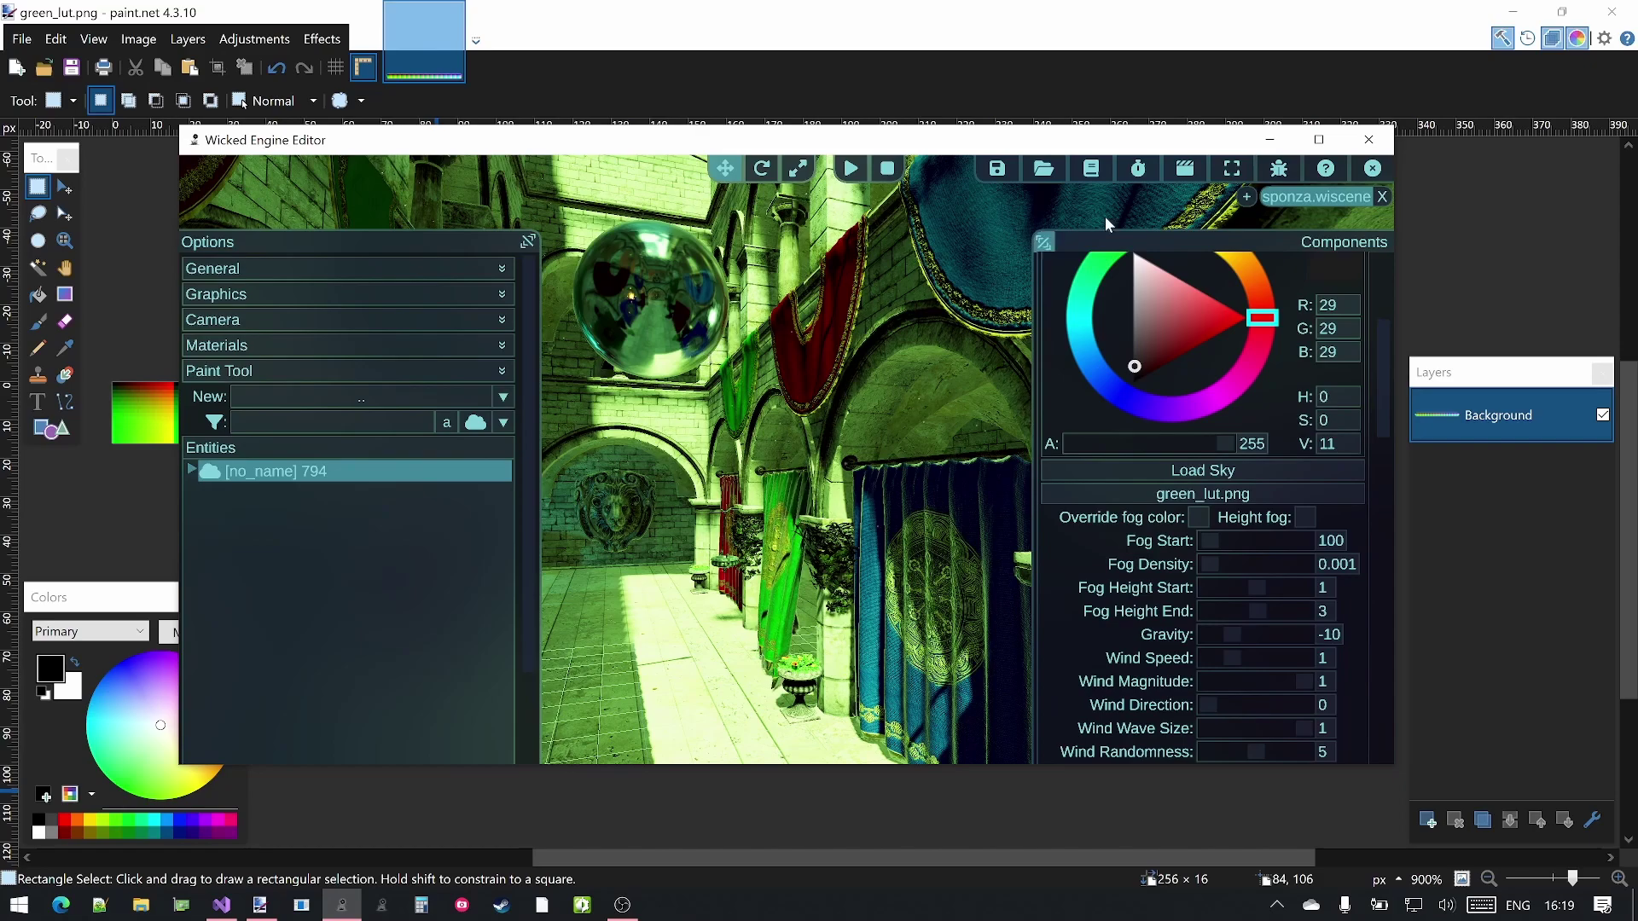
key("h")
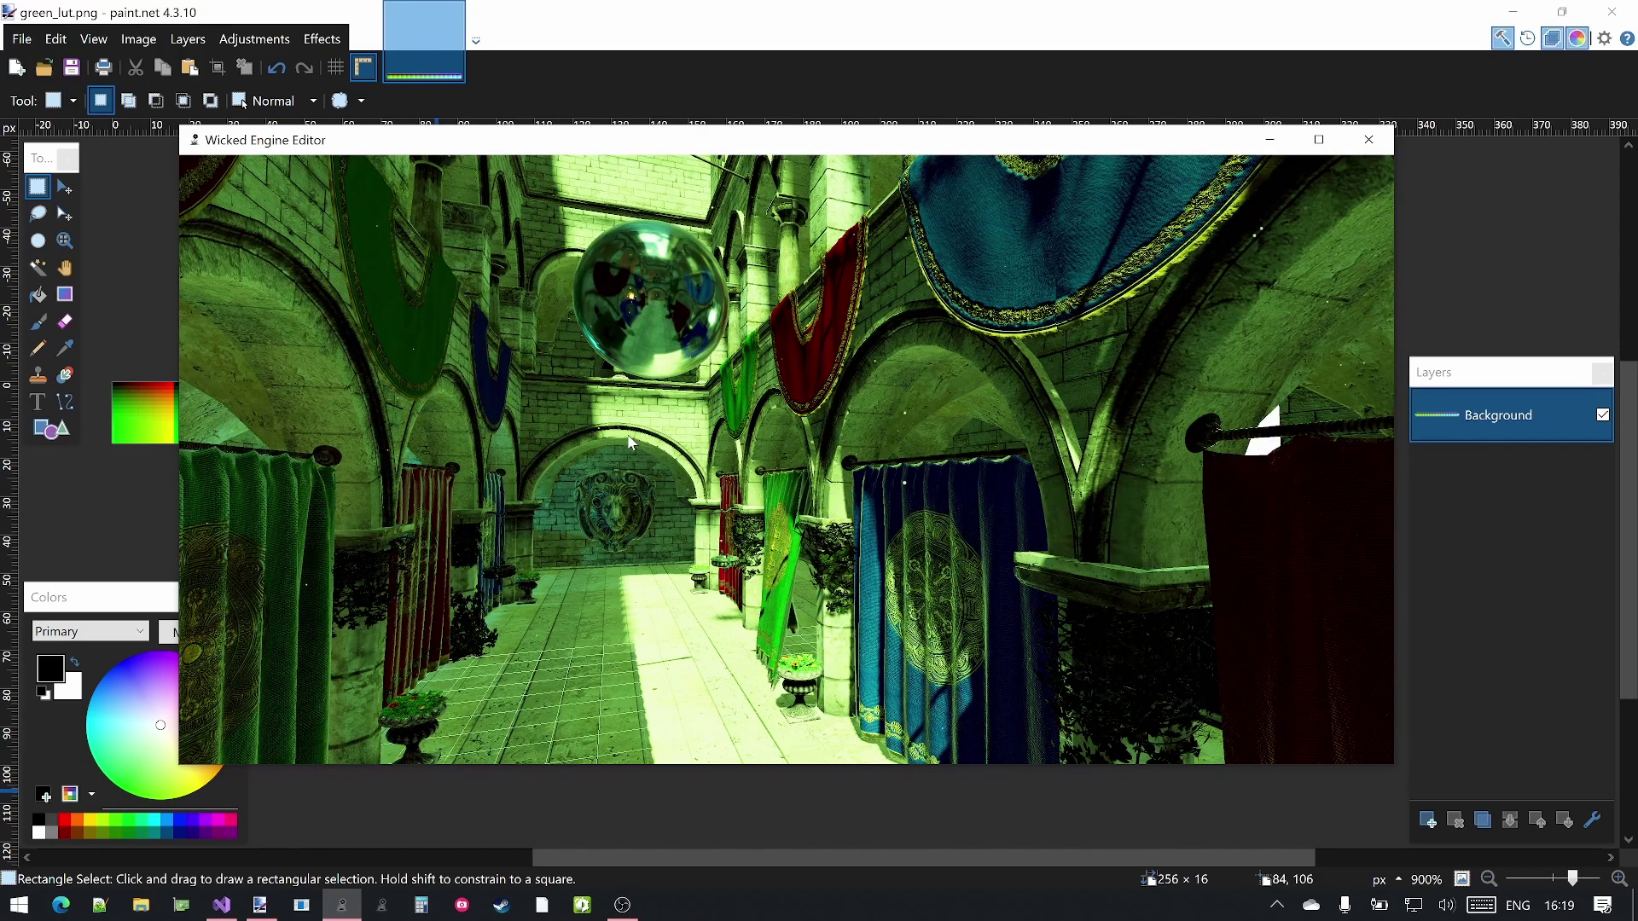
left_click(595, 38)
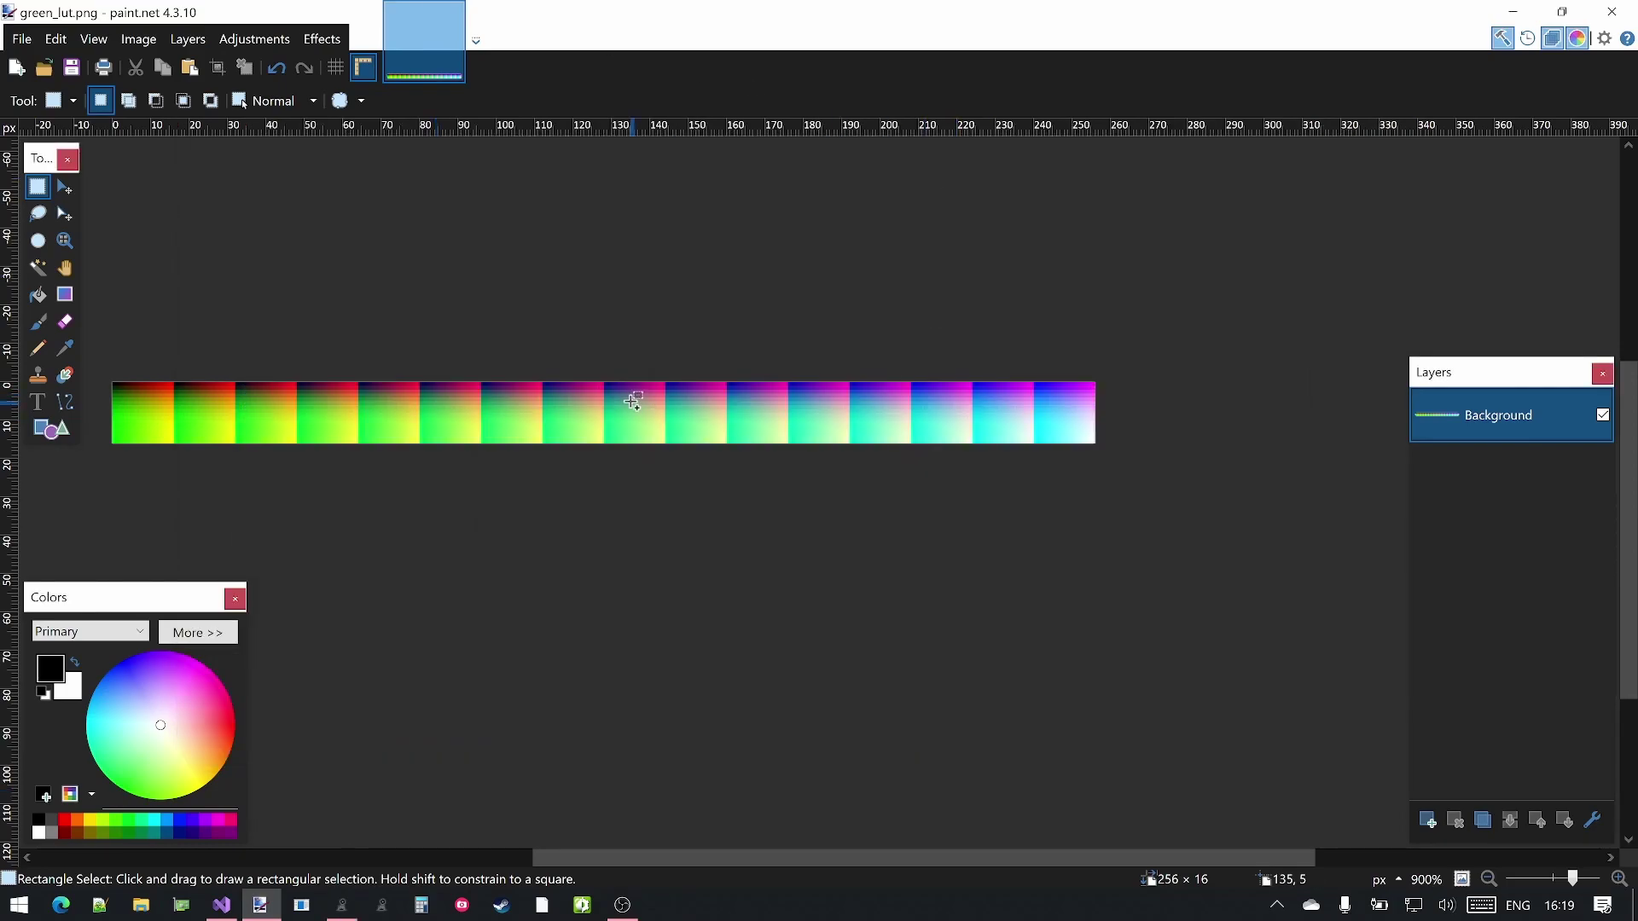
- Paste the Wicked Engine screenshot, then move the editor window aside and show its interface again
key("ctrl+v")
scroll(1031, 358, "down", 5, "ctrl")
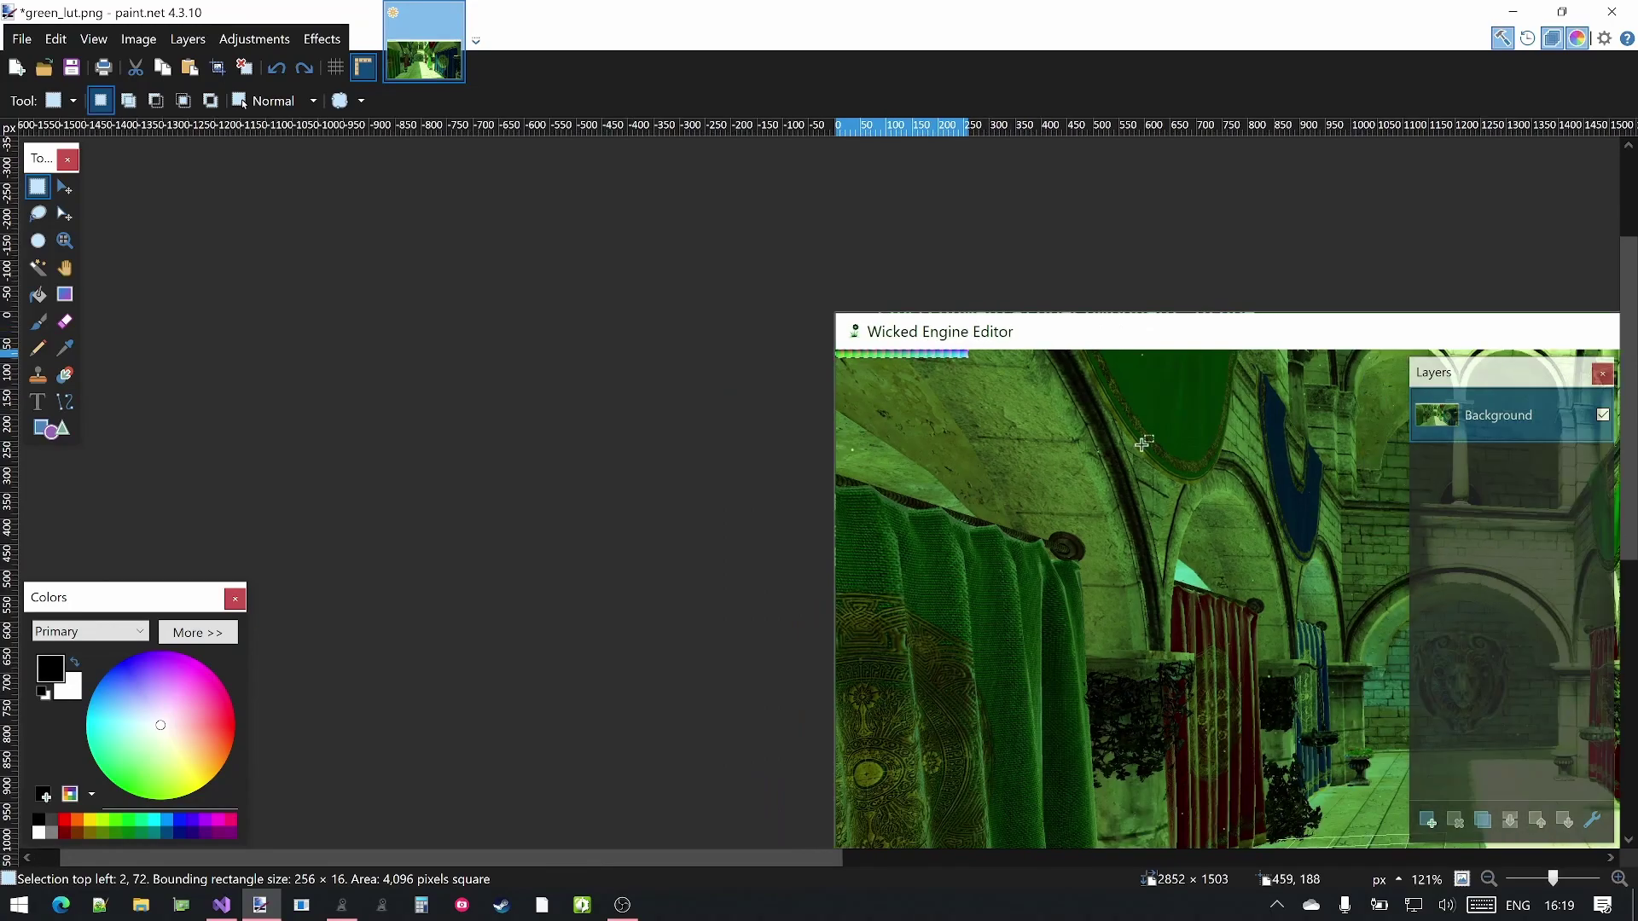
scroll(1143, 443, "down", 3, "ctrl")
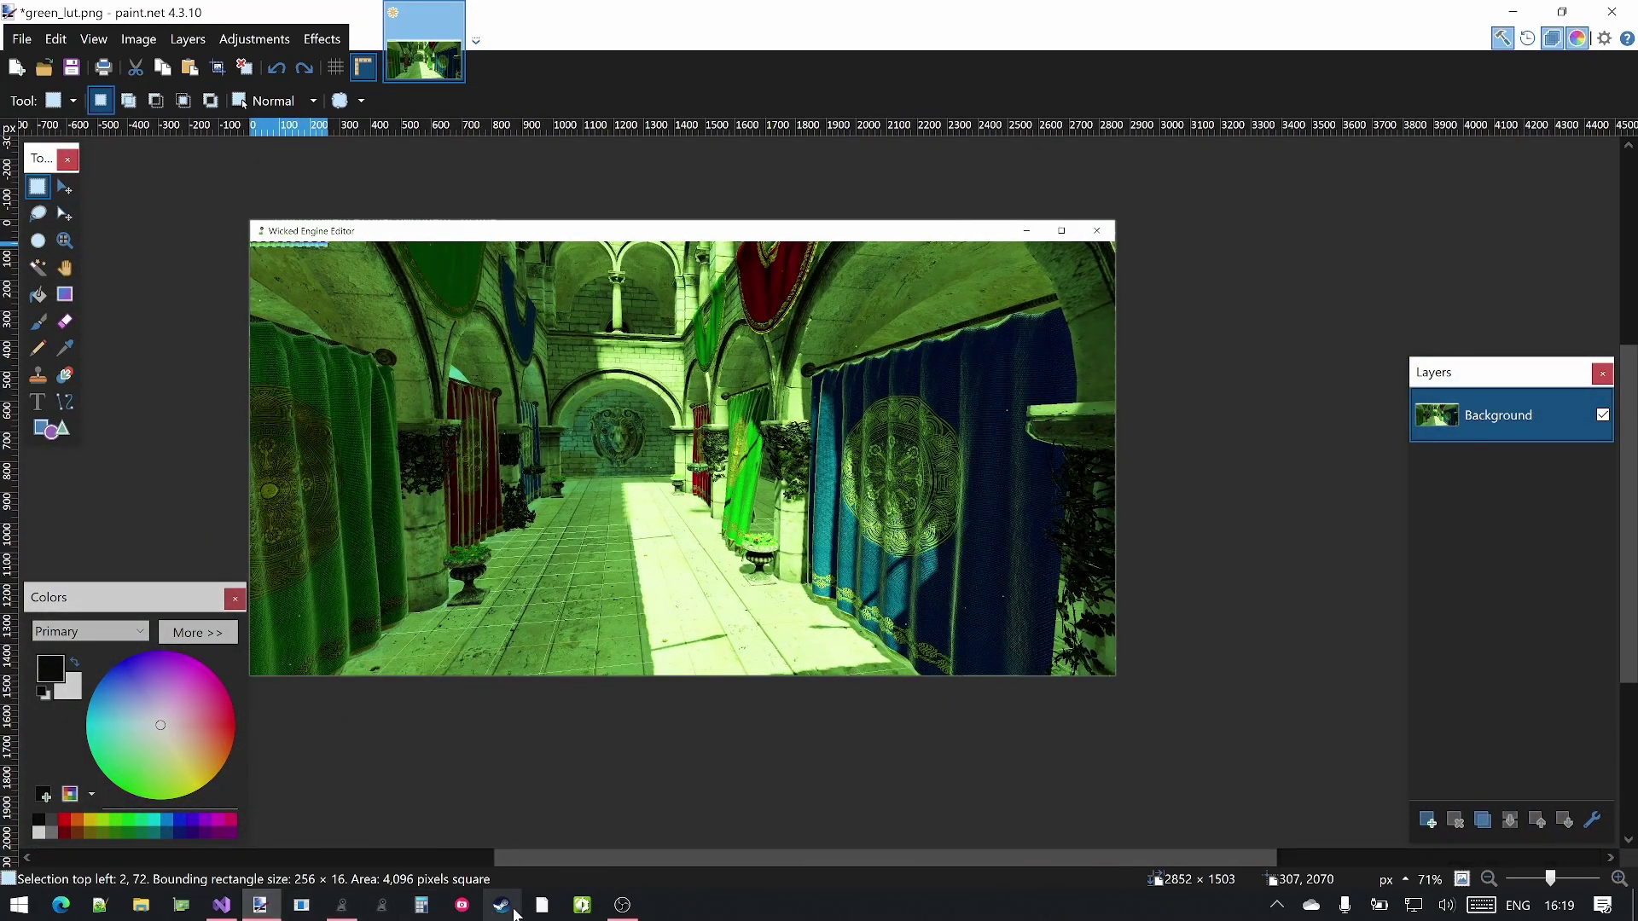
left_click(341, 906)
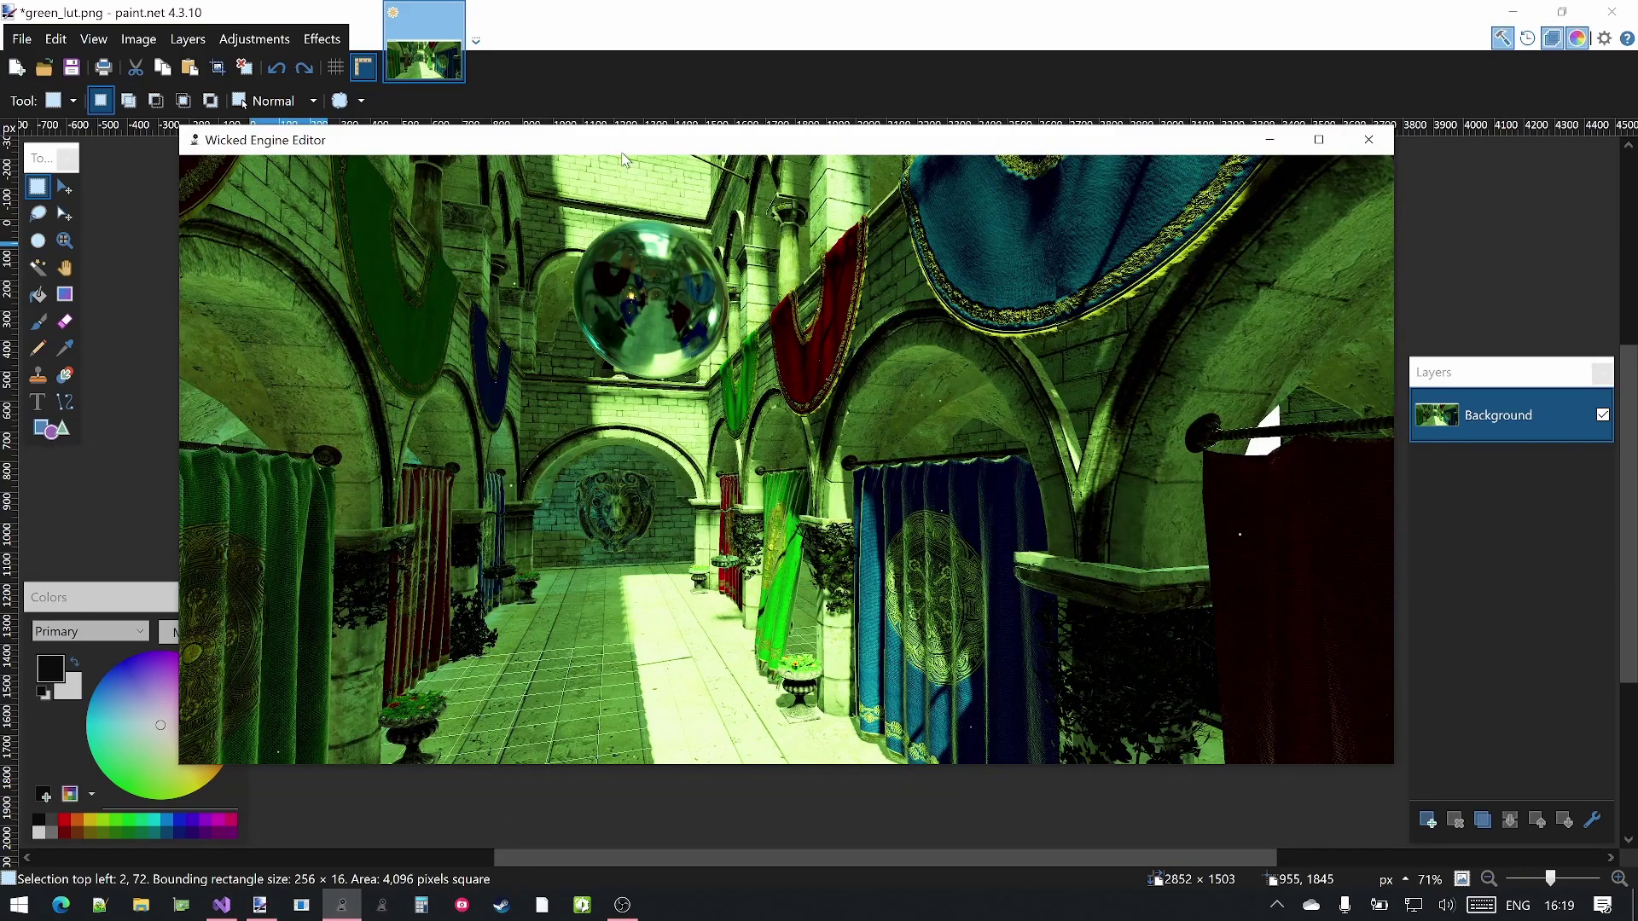
mouse_move(623, 160)
left_mouse_down()
mouse_move(1151, 247)
mouse_move(1256, 145)
mouse_move(807, 131)
mouse_move(1172, 128)
mouse_move(1355, 103)
mouse_move(700, 111)
left_mouse_up()
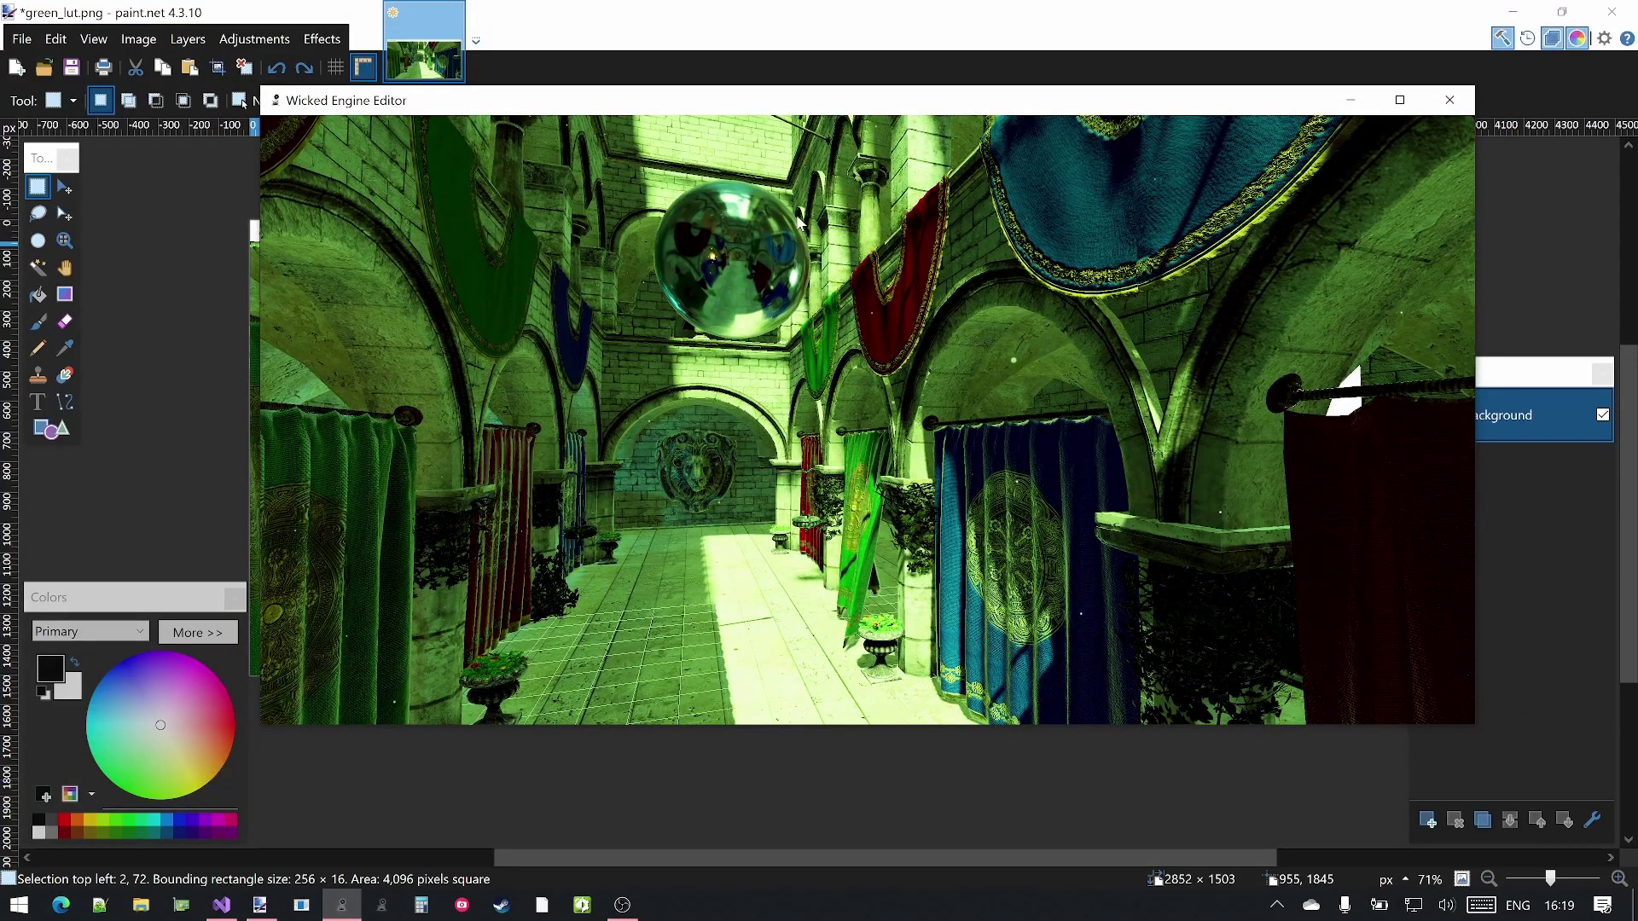
key("h")
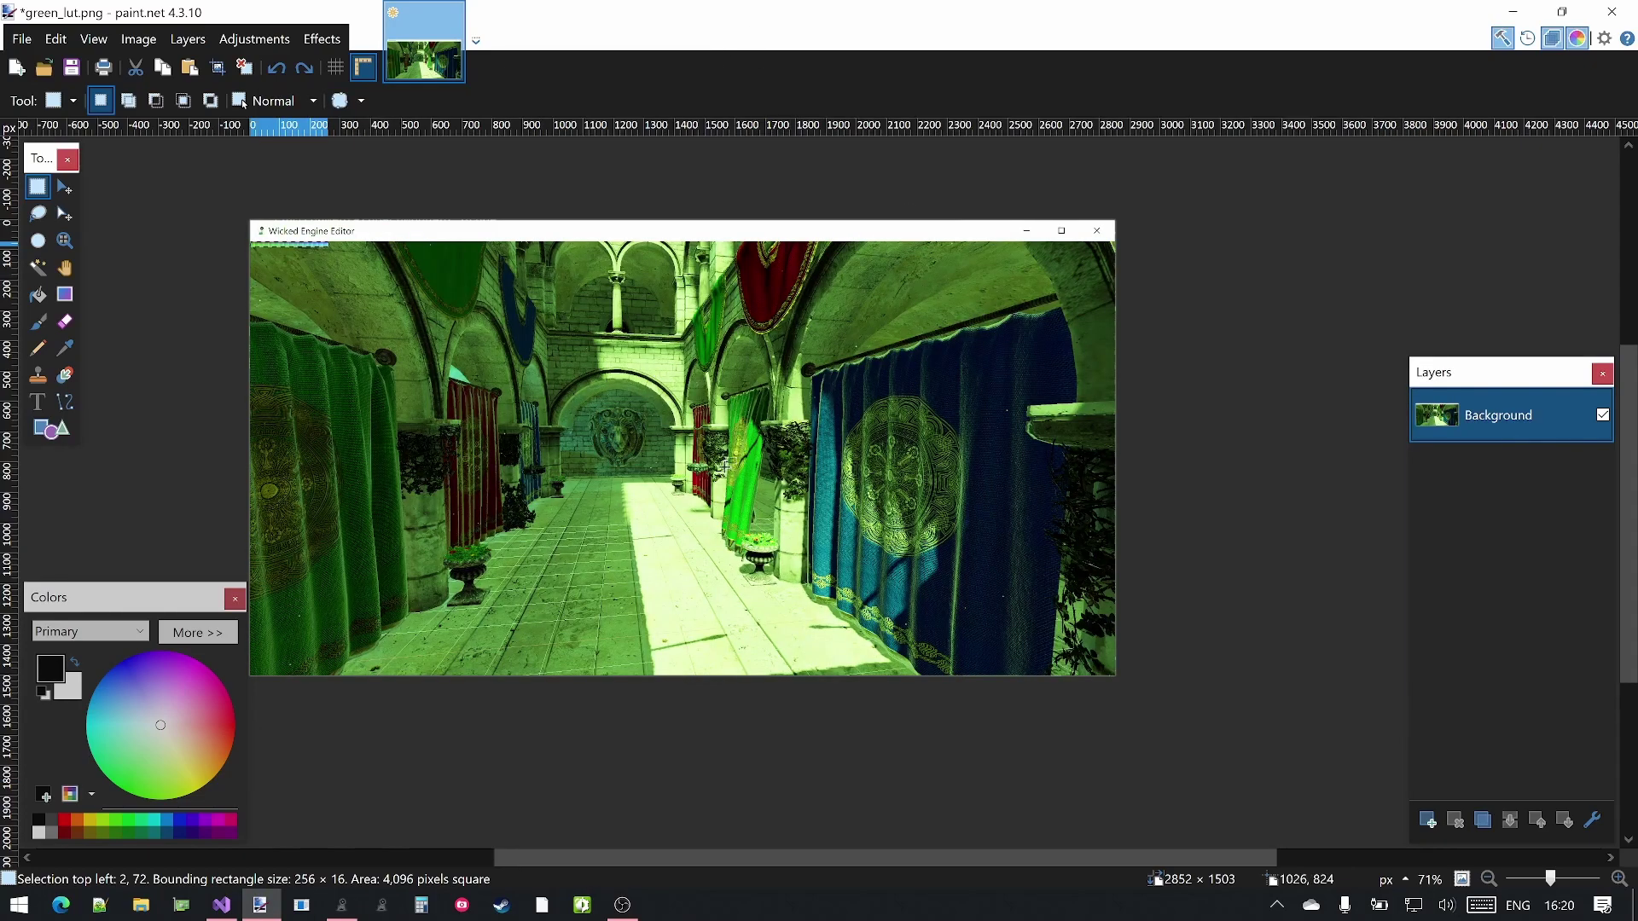
scroll(813, 343, "left", 5)
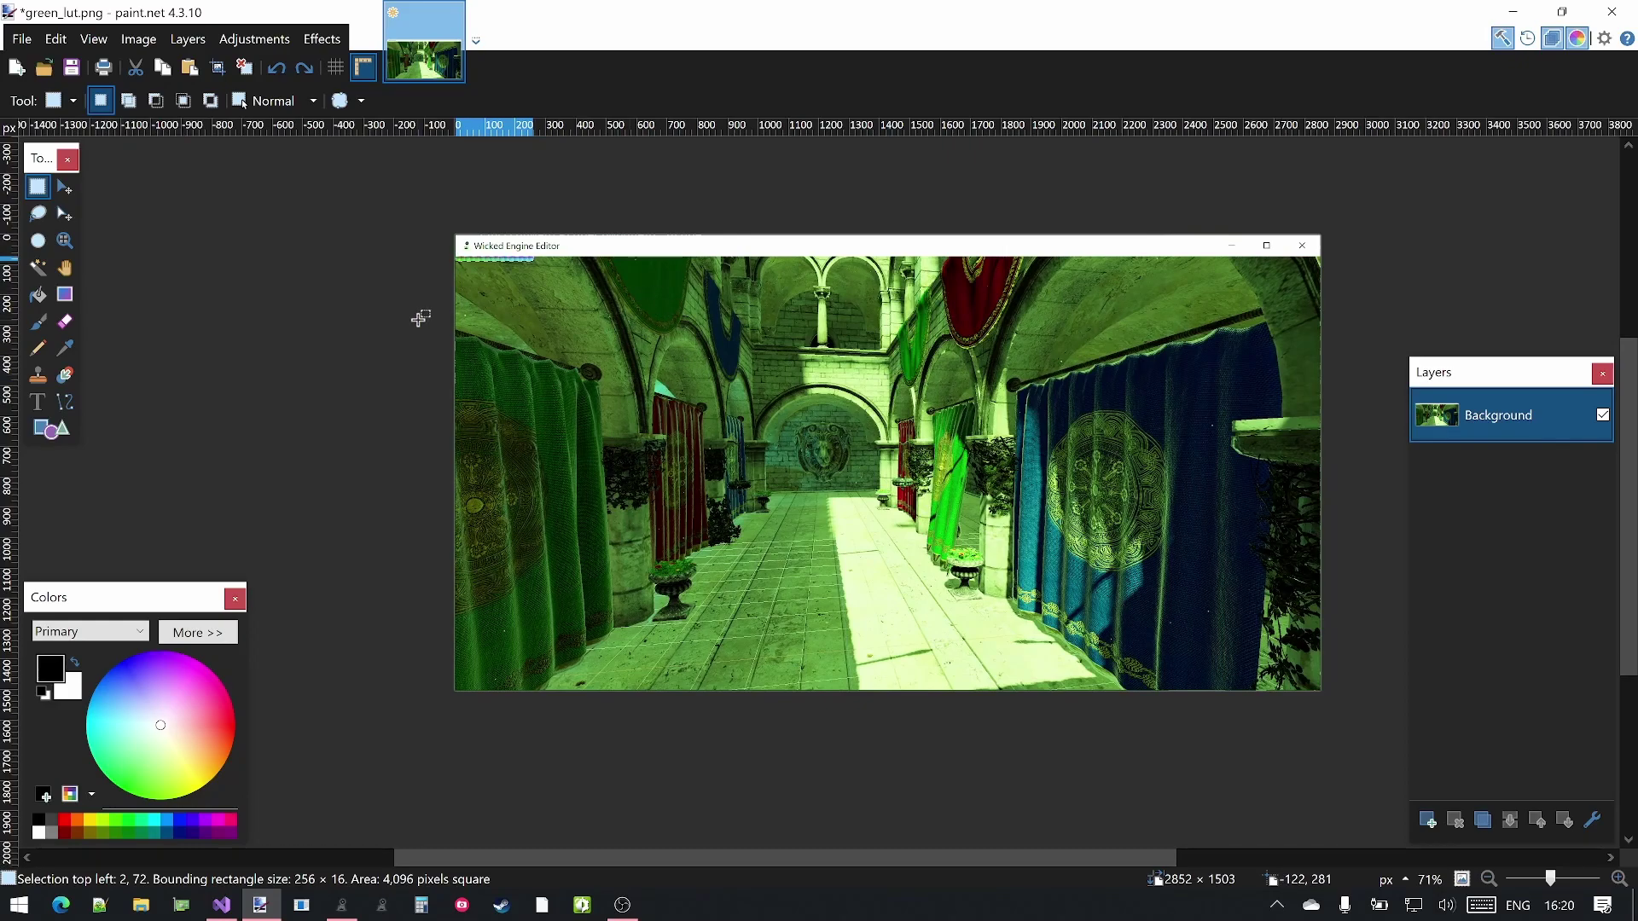
- Paste a fresh, ungraded Sponza screenshot over the image and clear the selection
key("ctrl+a")
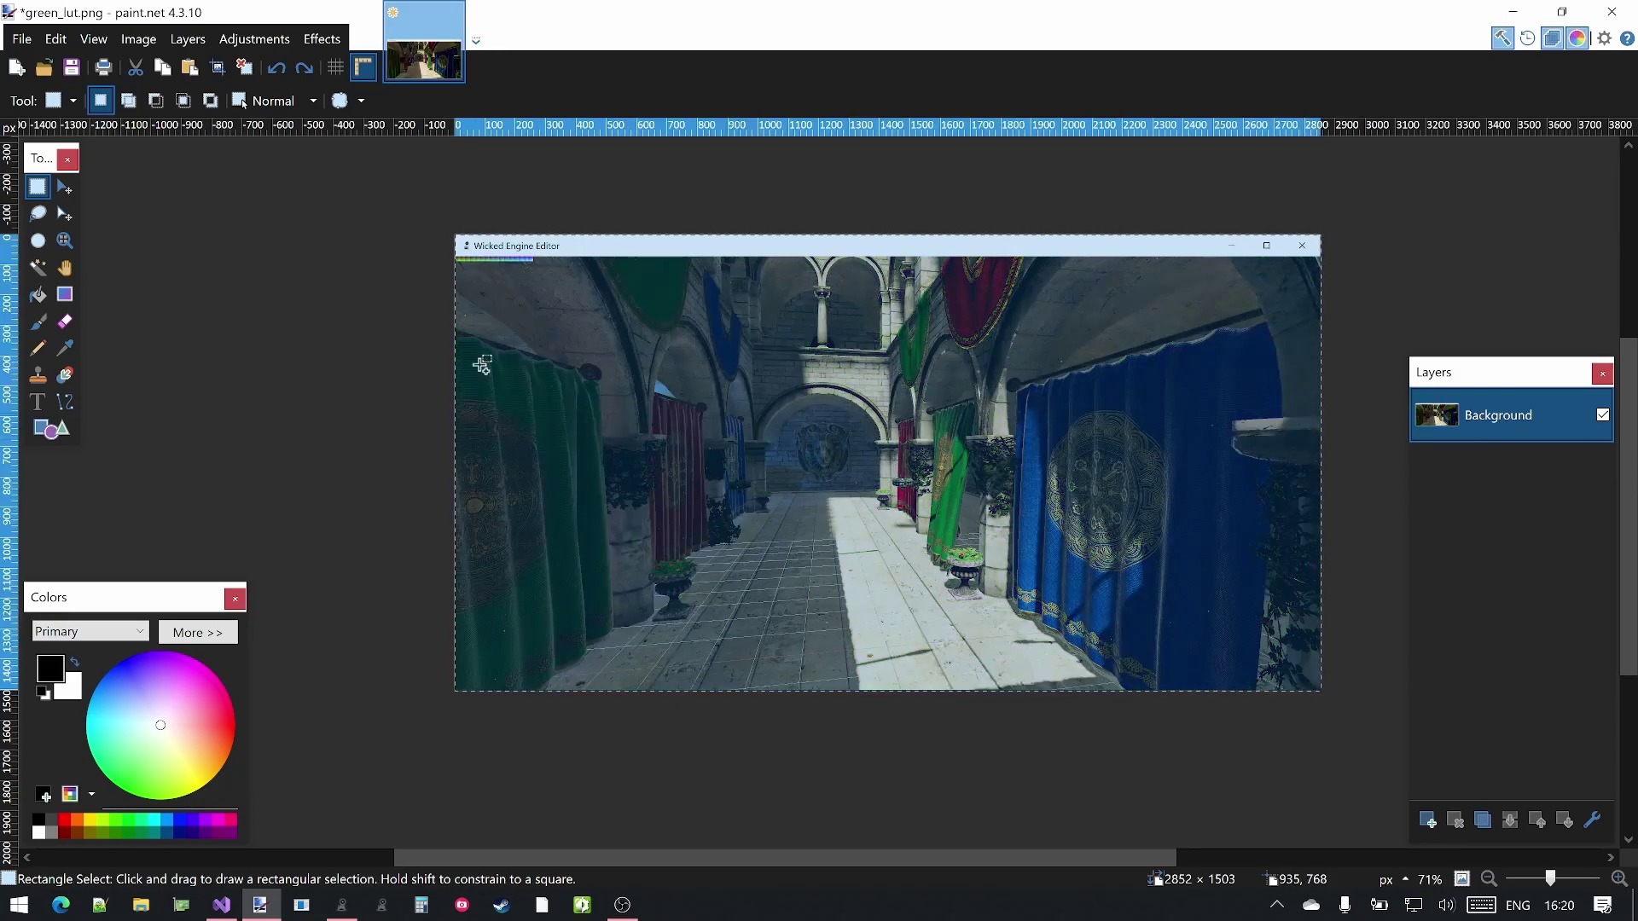
left_click(364, 285)
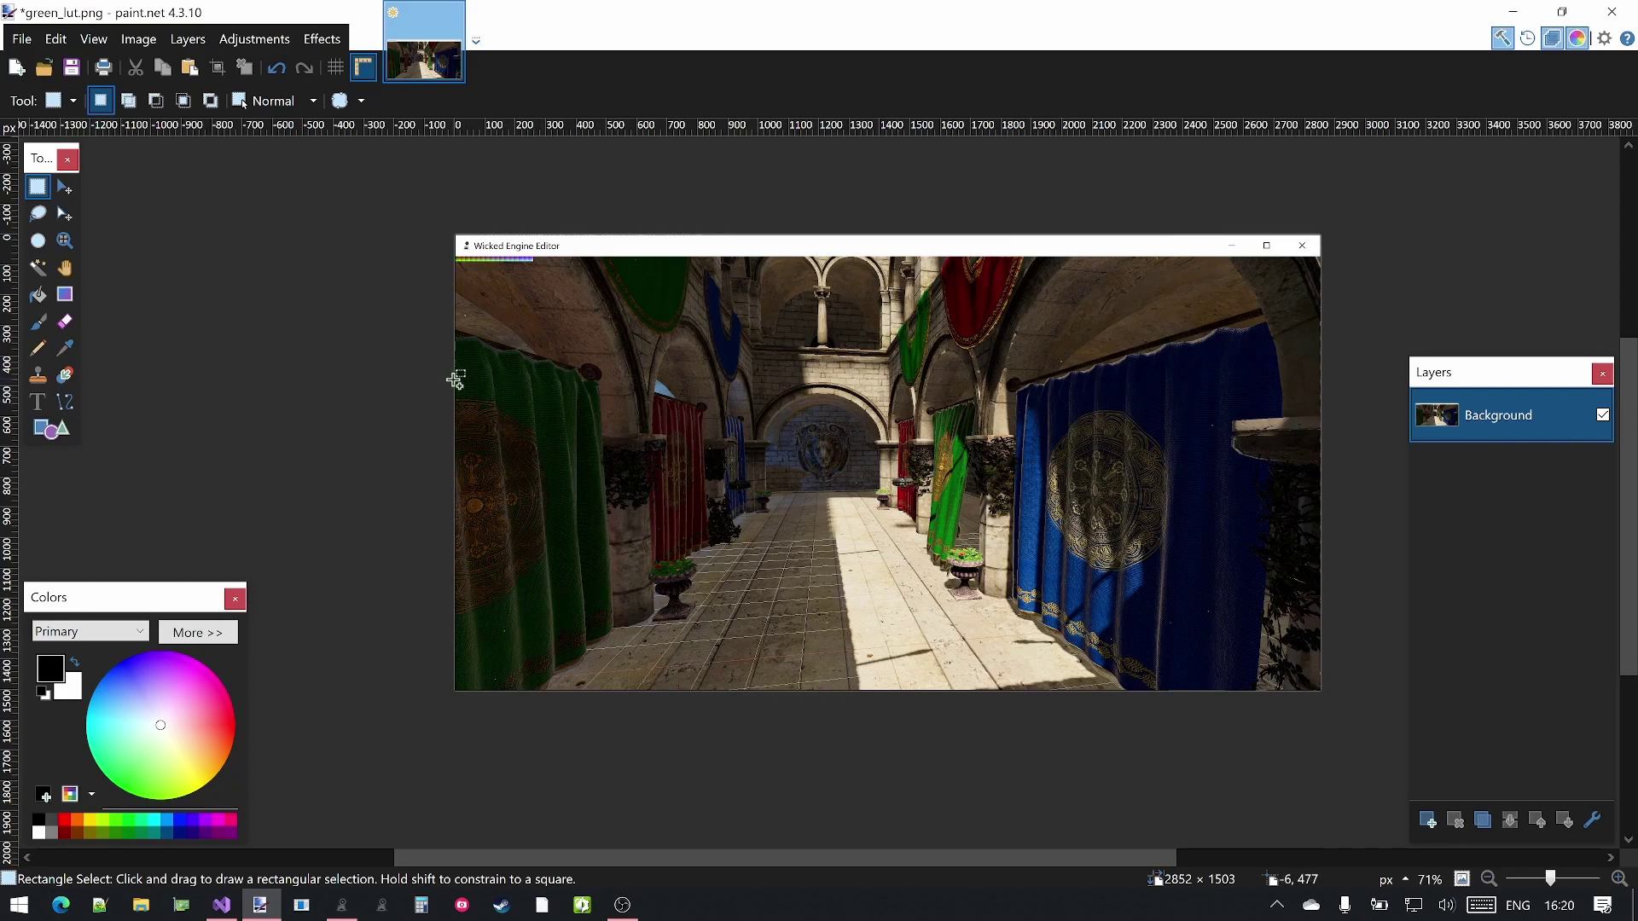
left_click(253, 39)
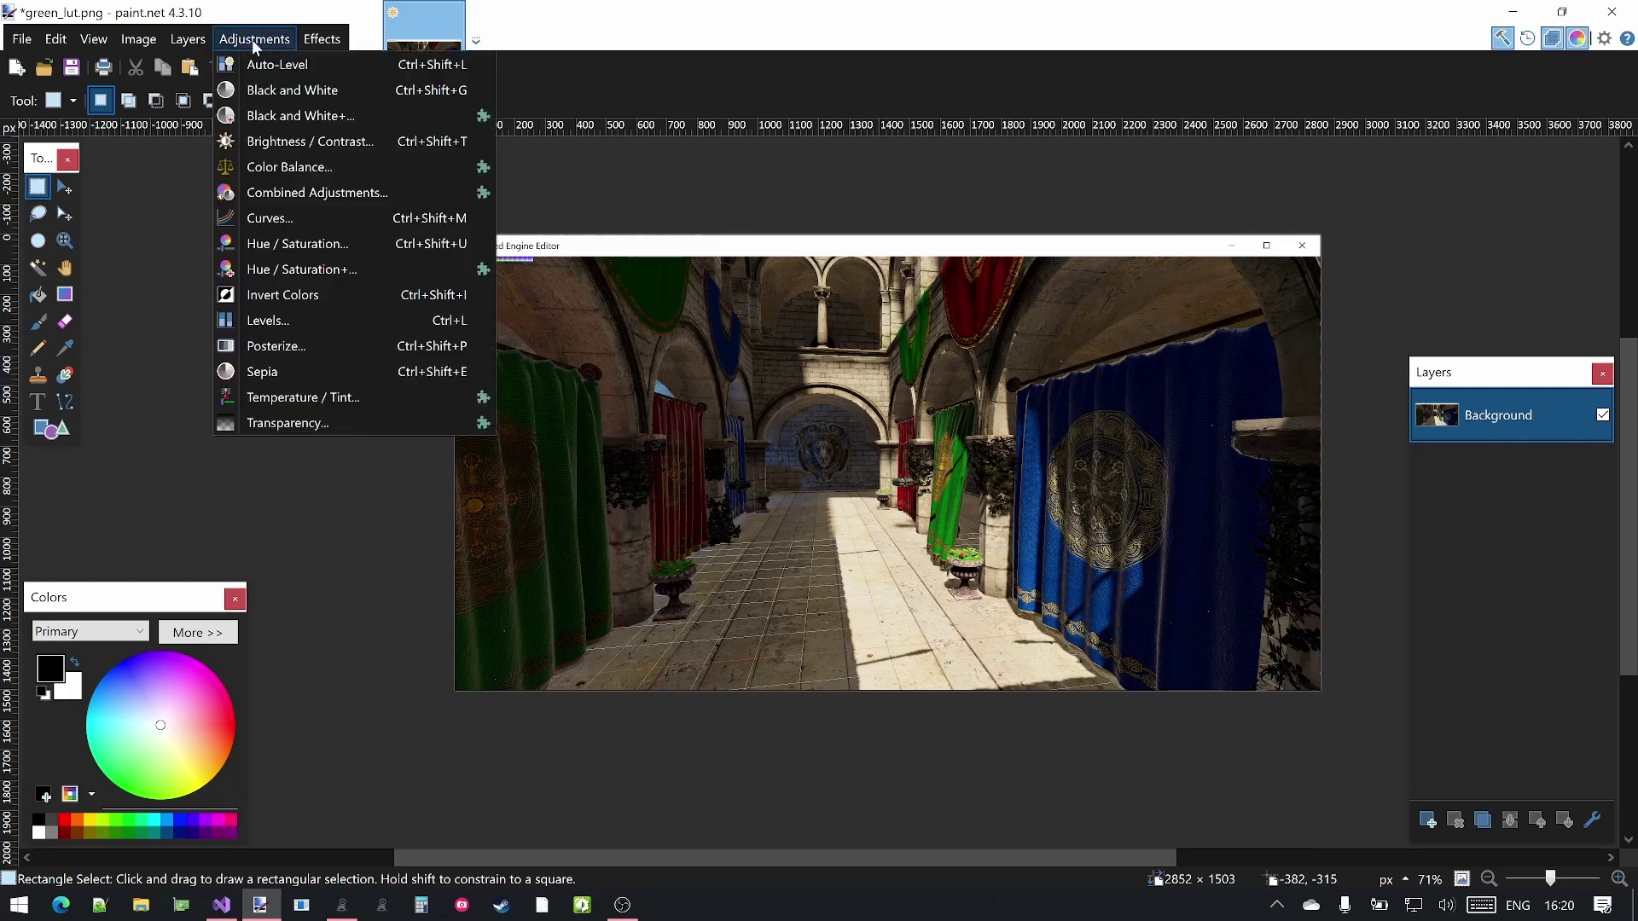
- Invert the screenshot's colours, then crop the image to the 256 × 16 LUT strip
left_click(325, 295)
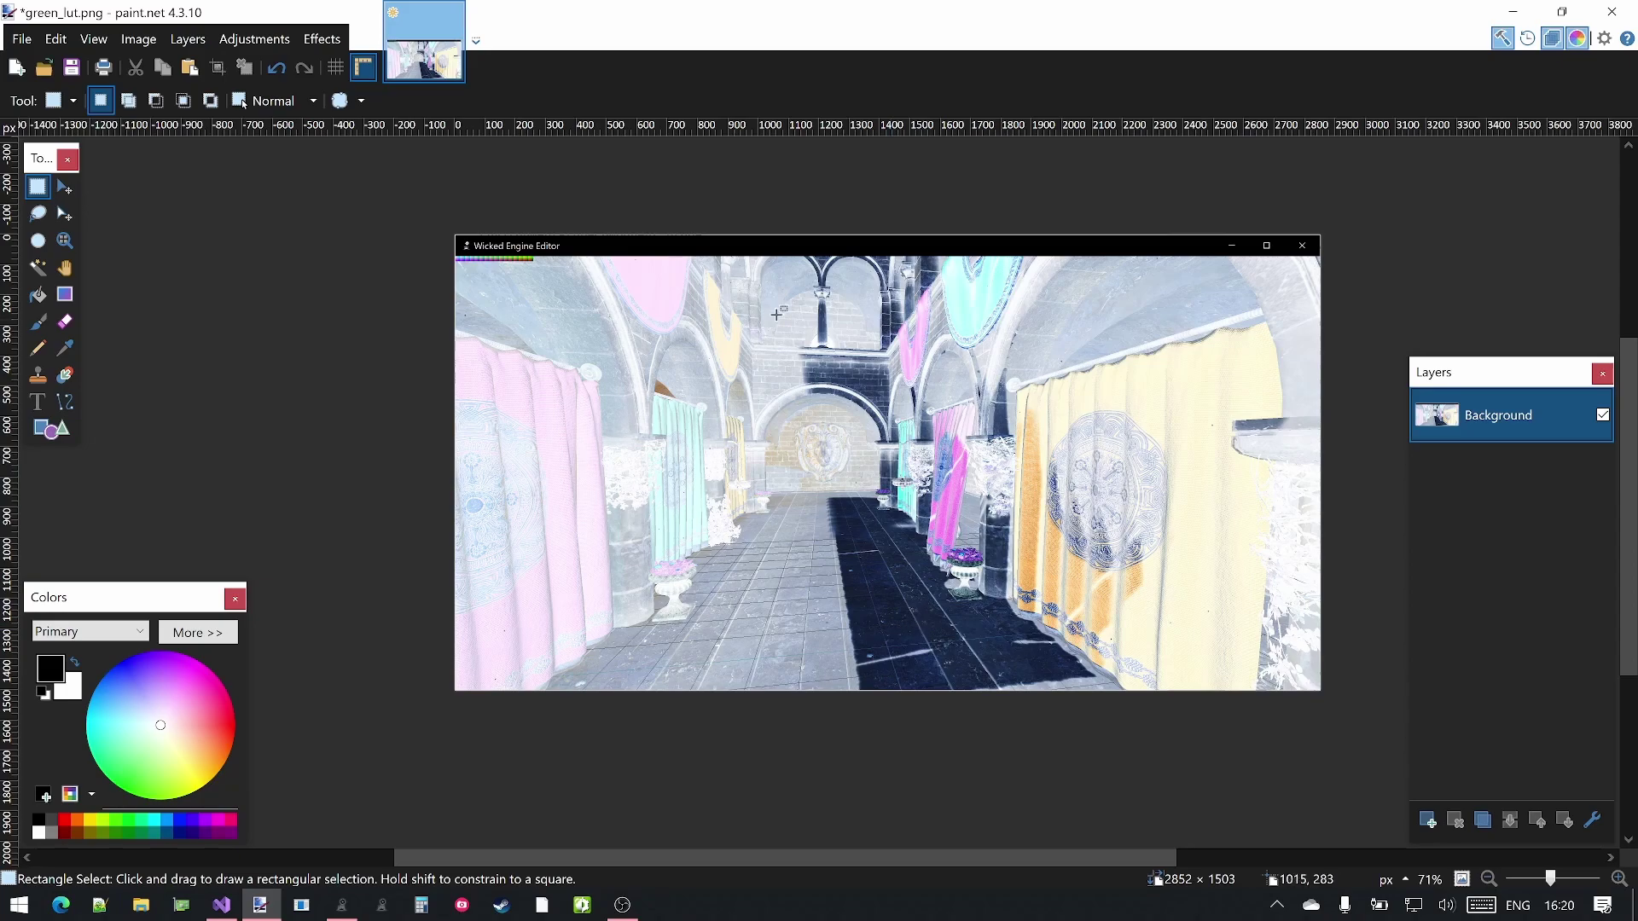
scroll(547, 240, "up", 9, "ctrl")
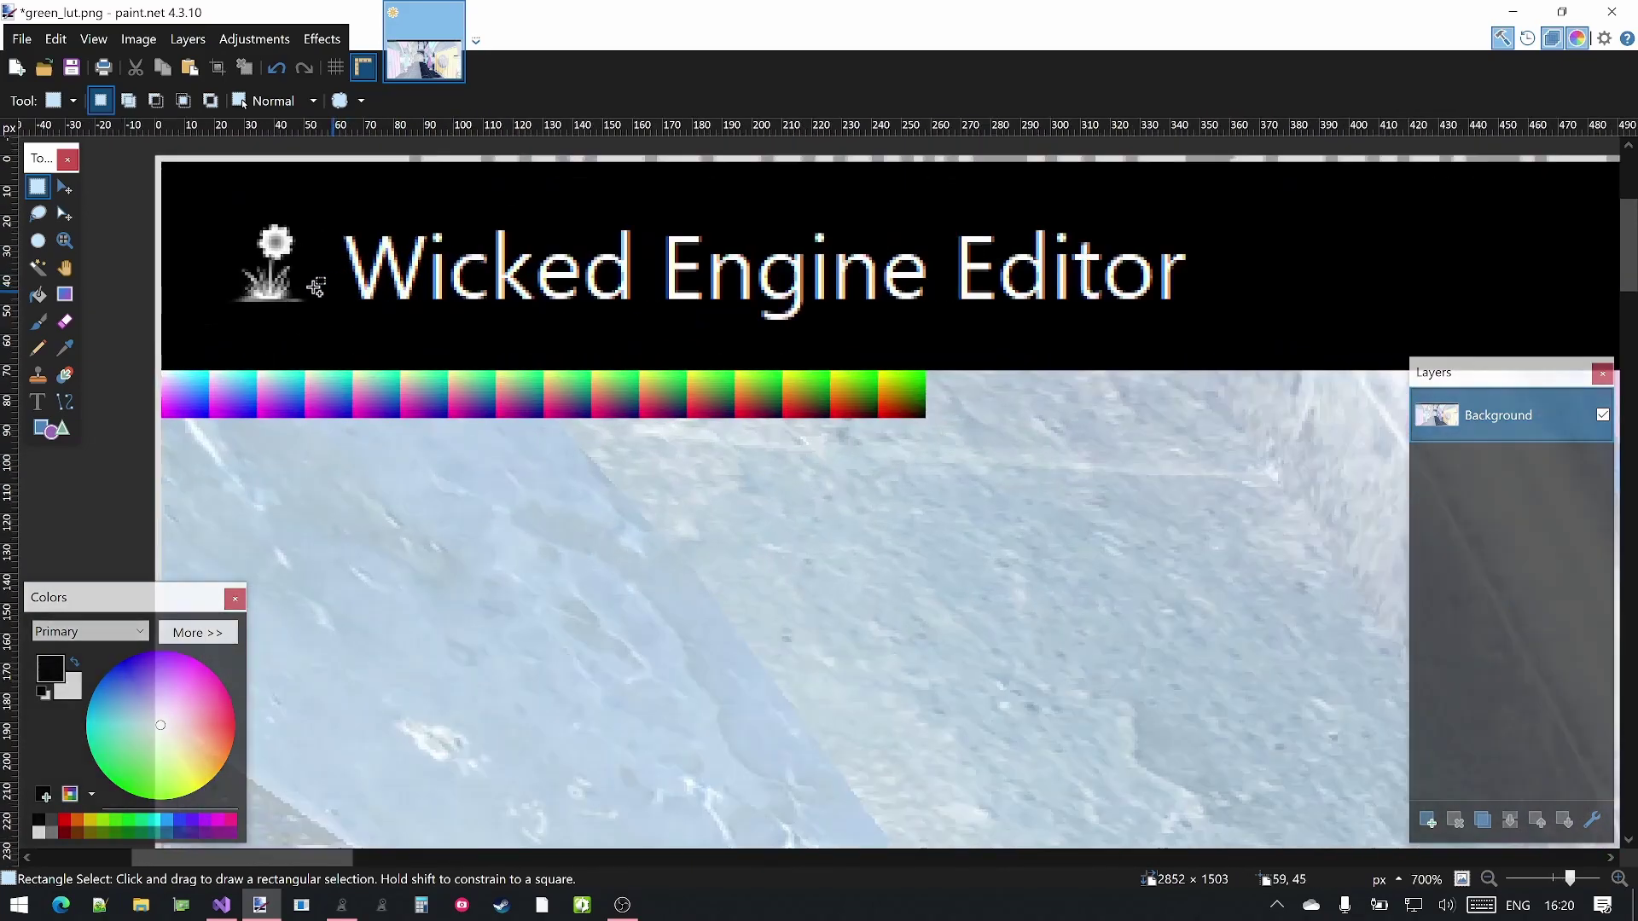
scroll(207, 338, "up", 2, "ctrl")
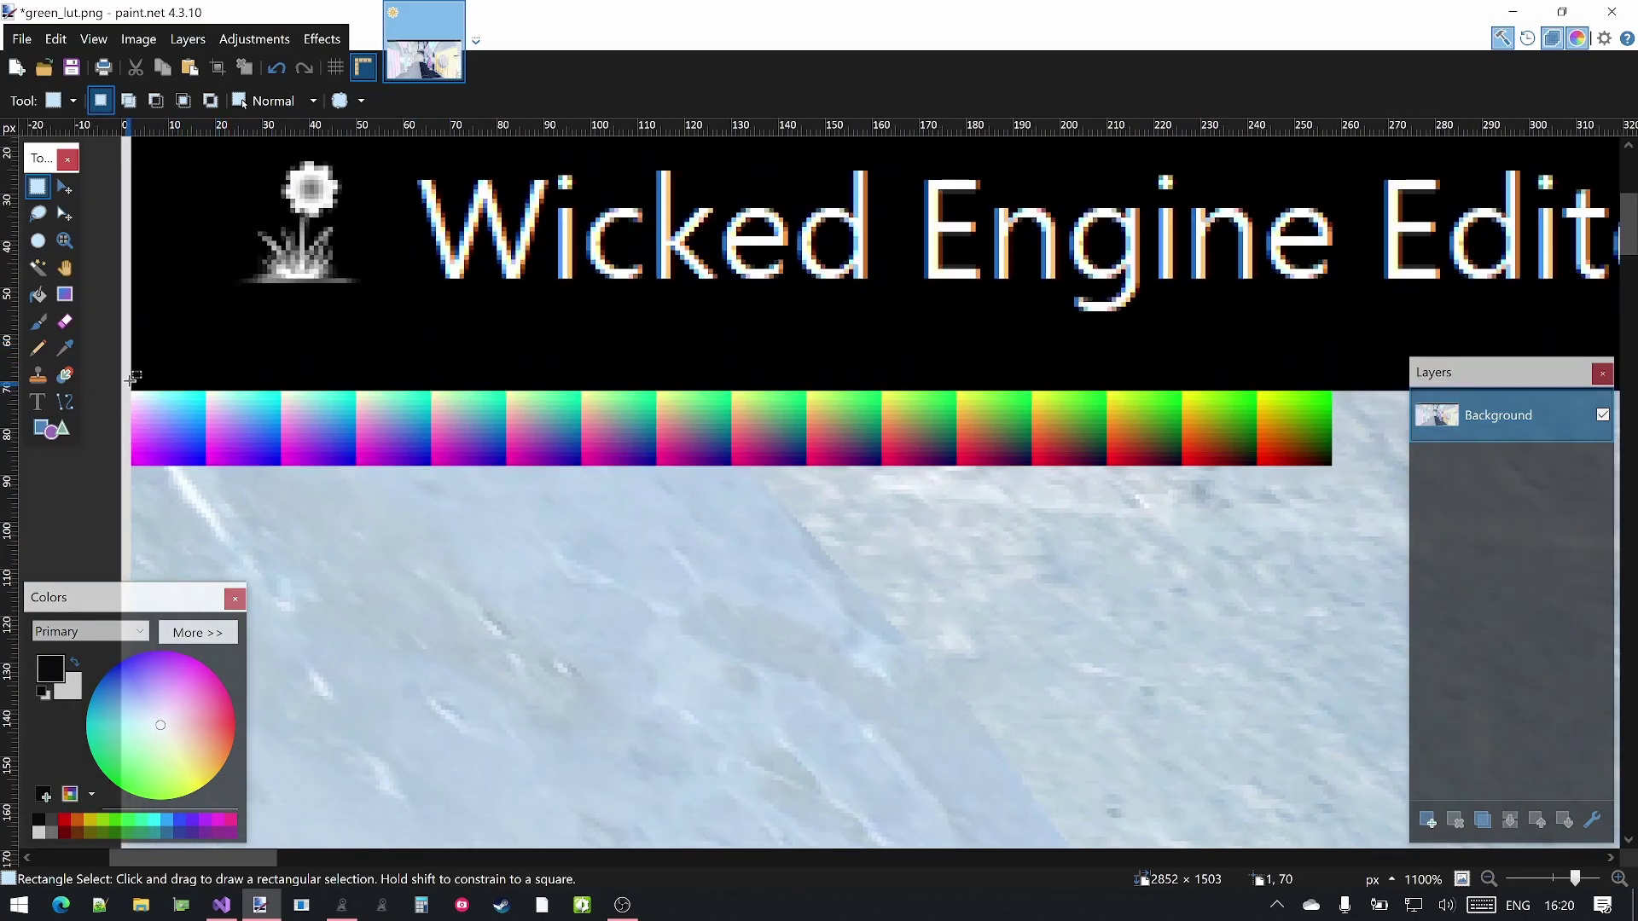
left_click_drag(134, 390, 1328, 464)
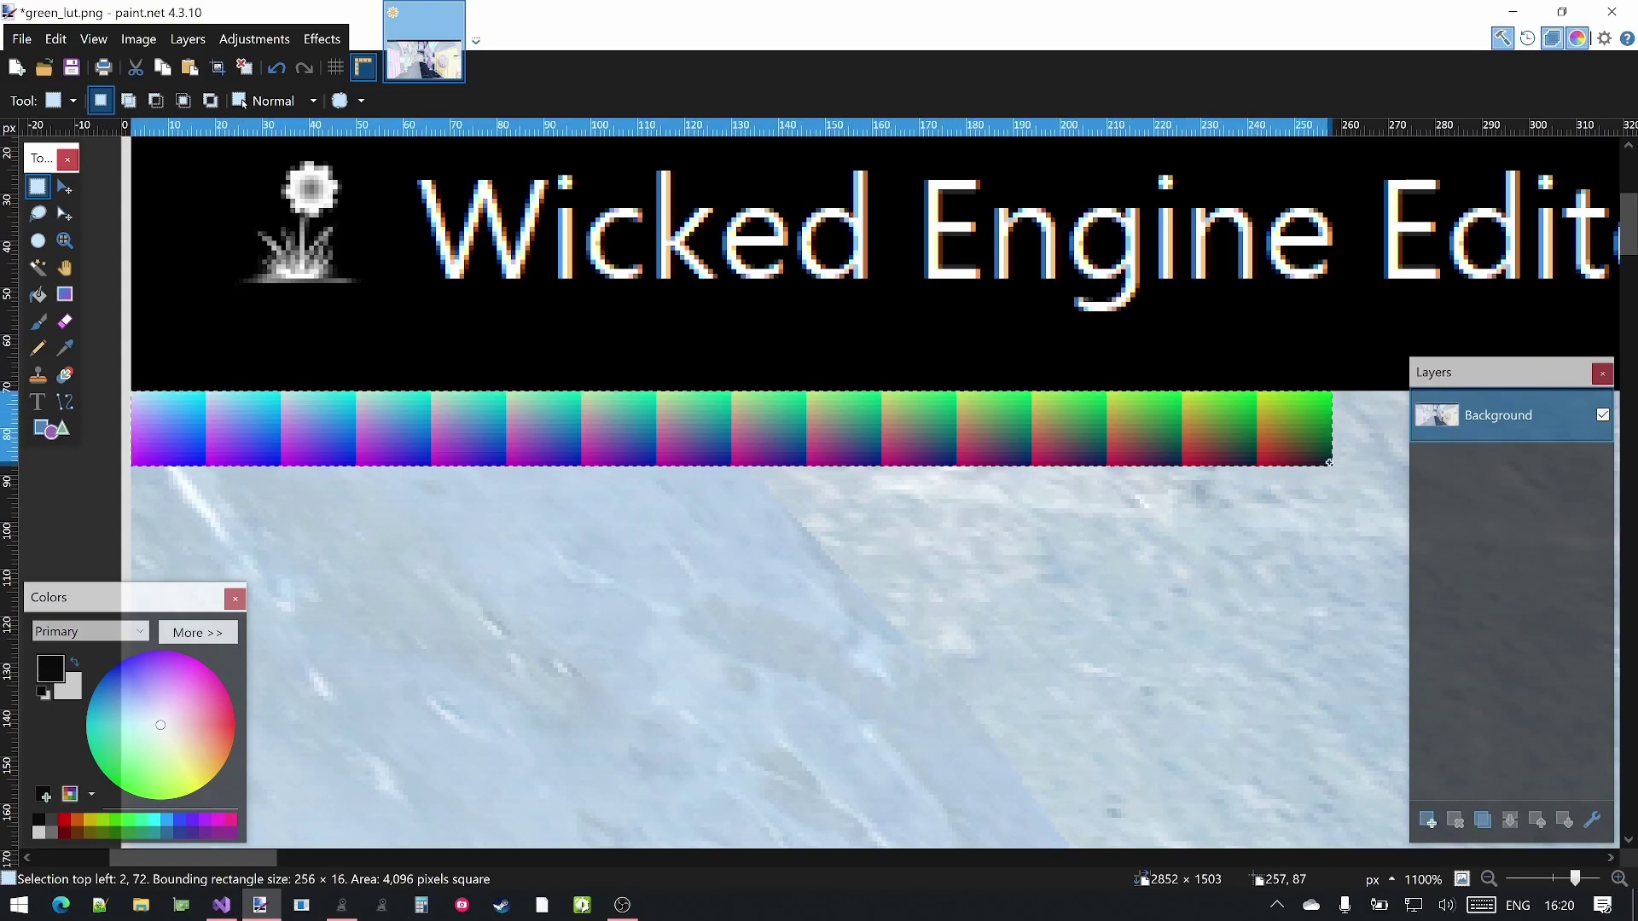
key("ctrl+shift+x")
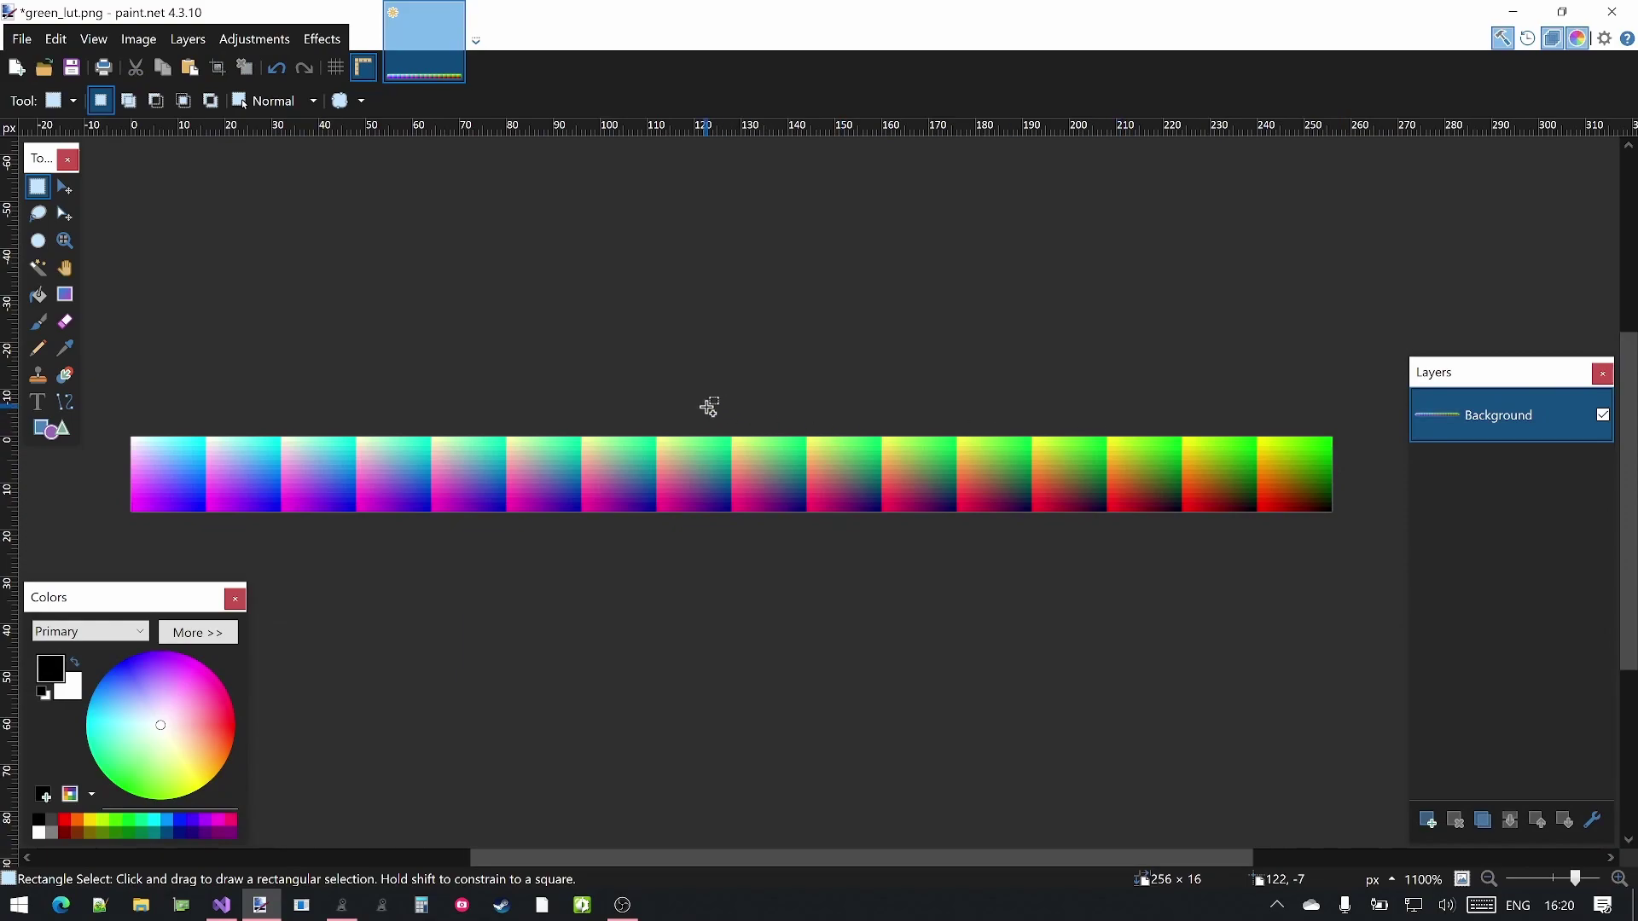
- Save the inverted strip as inverse_lut.png with default PNG settings and return to Wicked Engine
key("ctrl+shift+s")
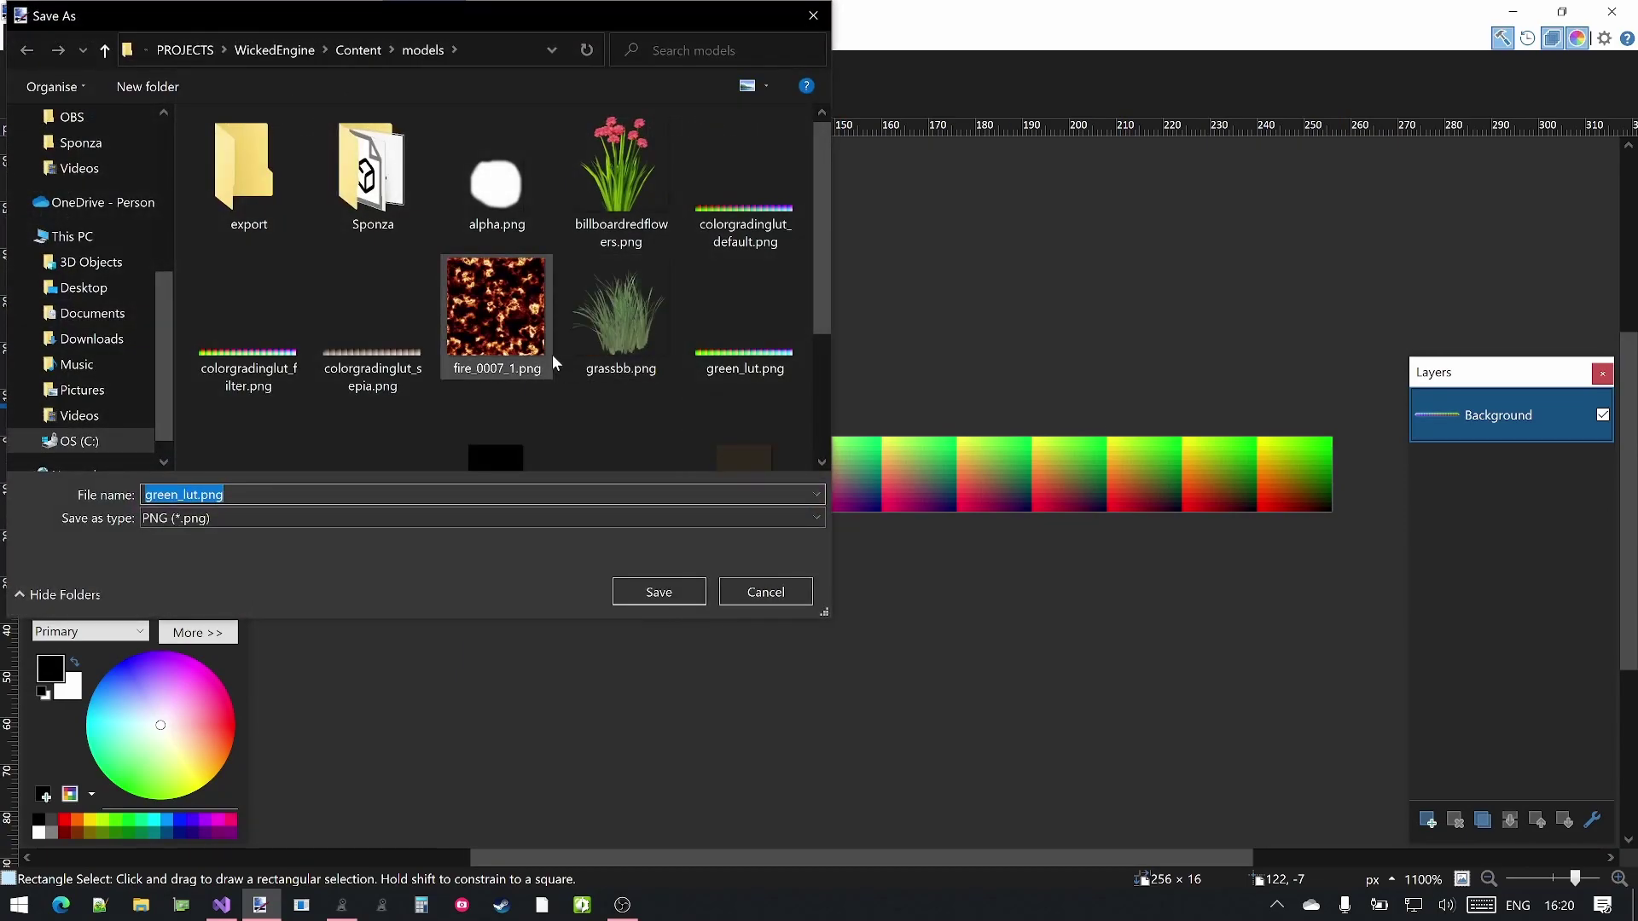
type("inve")
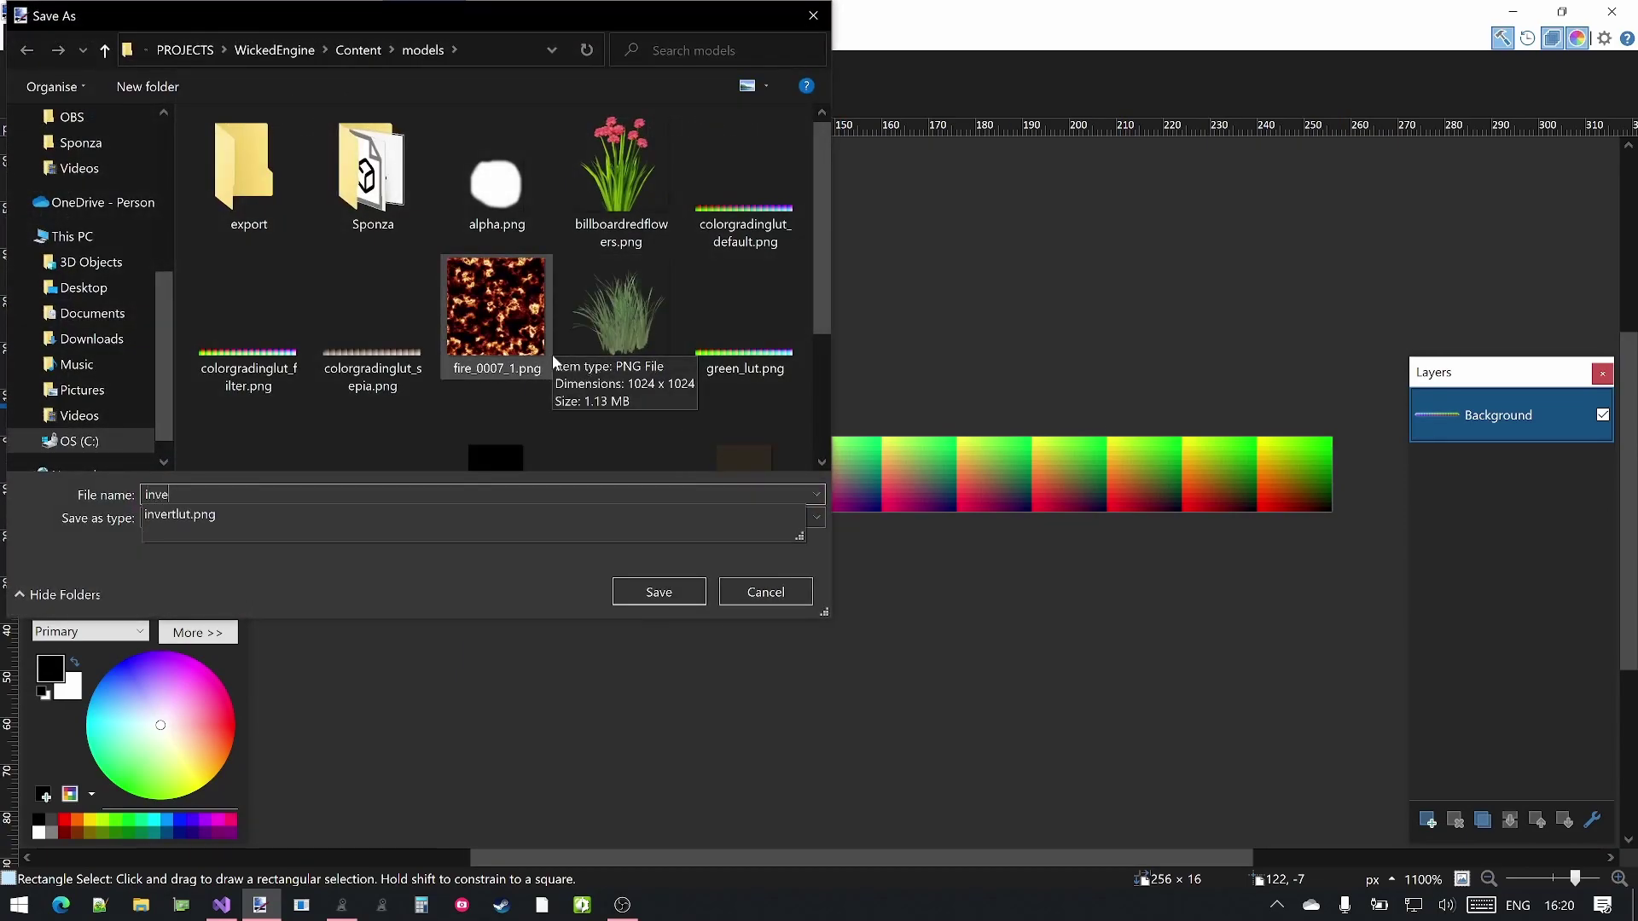
type("se")
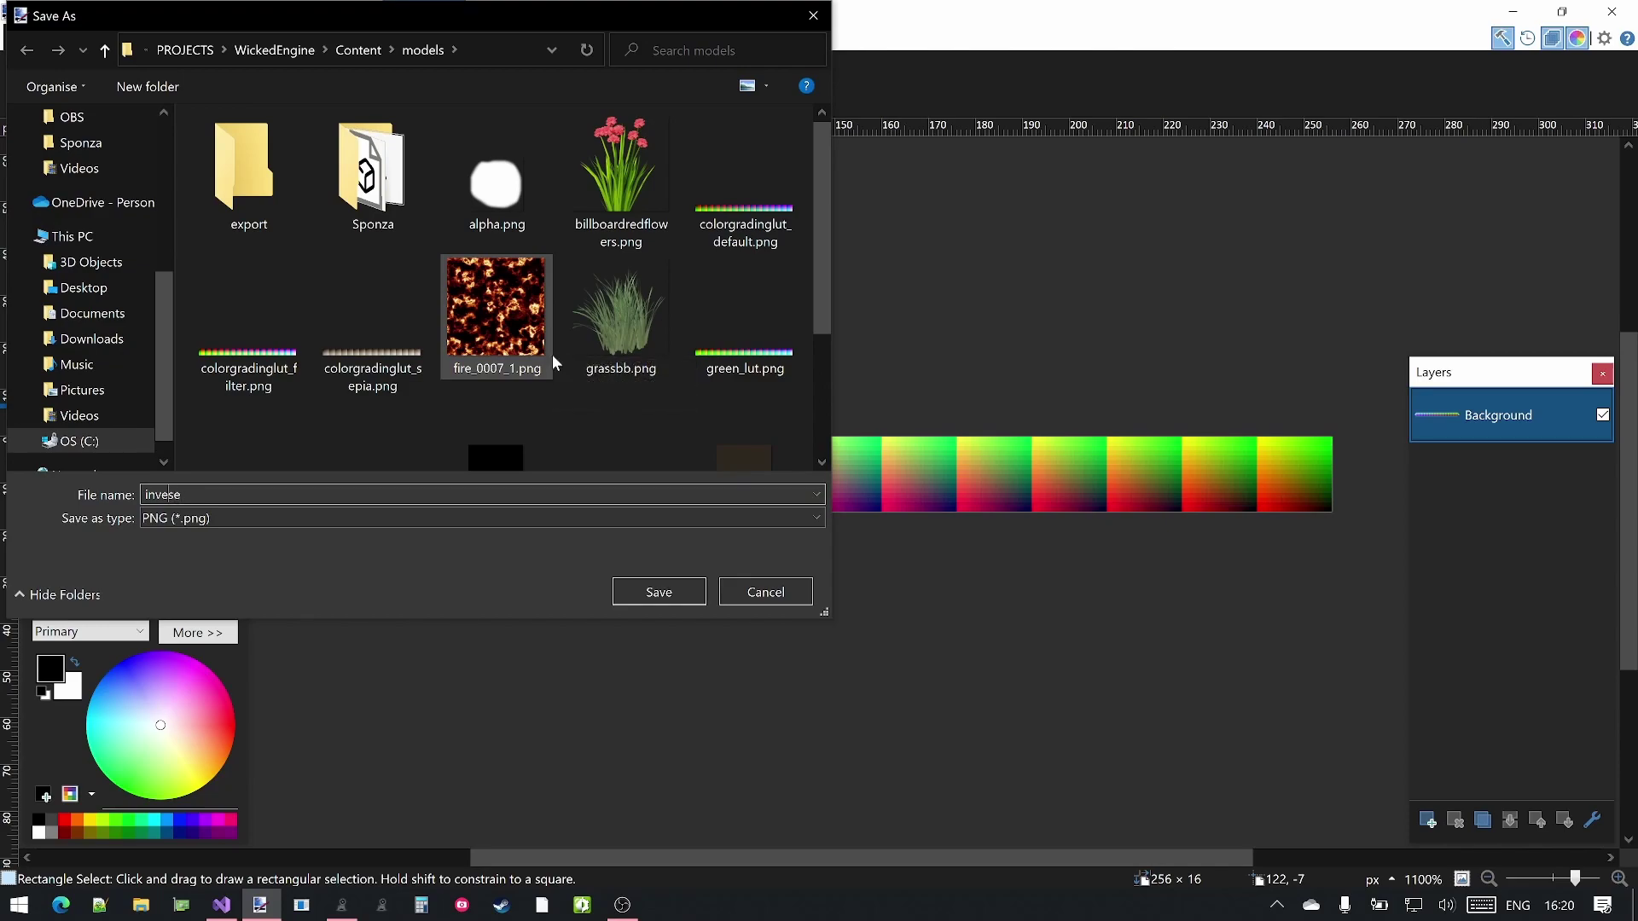
type("r")
type("_lut")
key("Return")
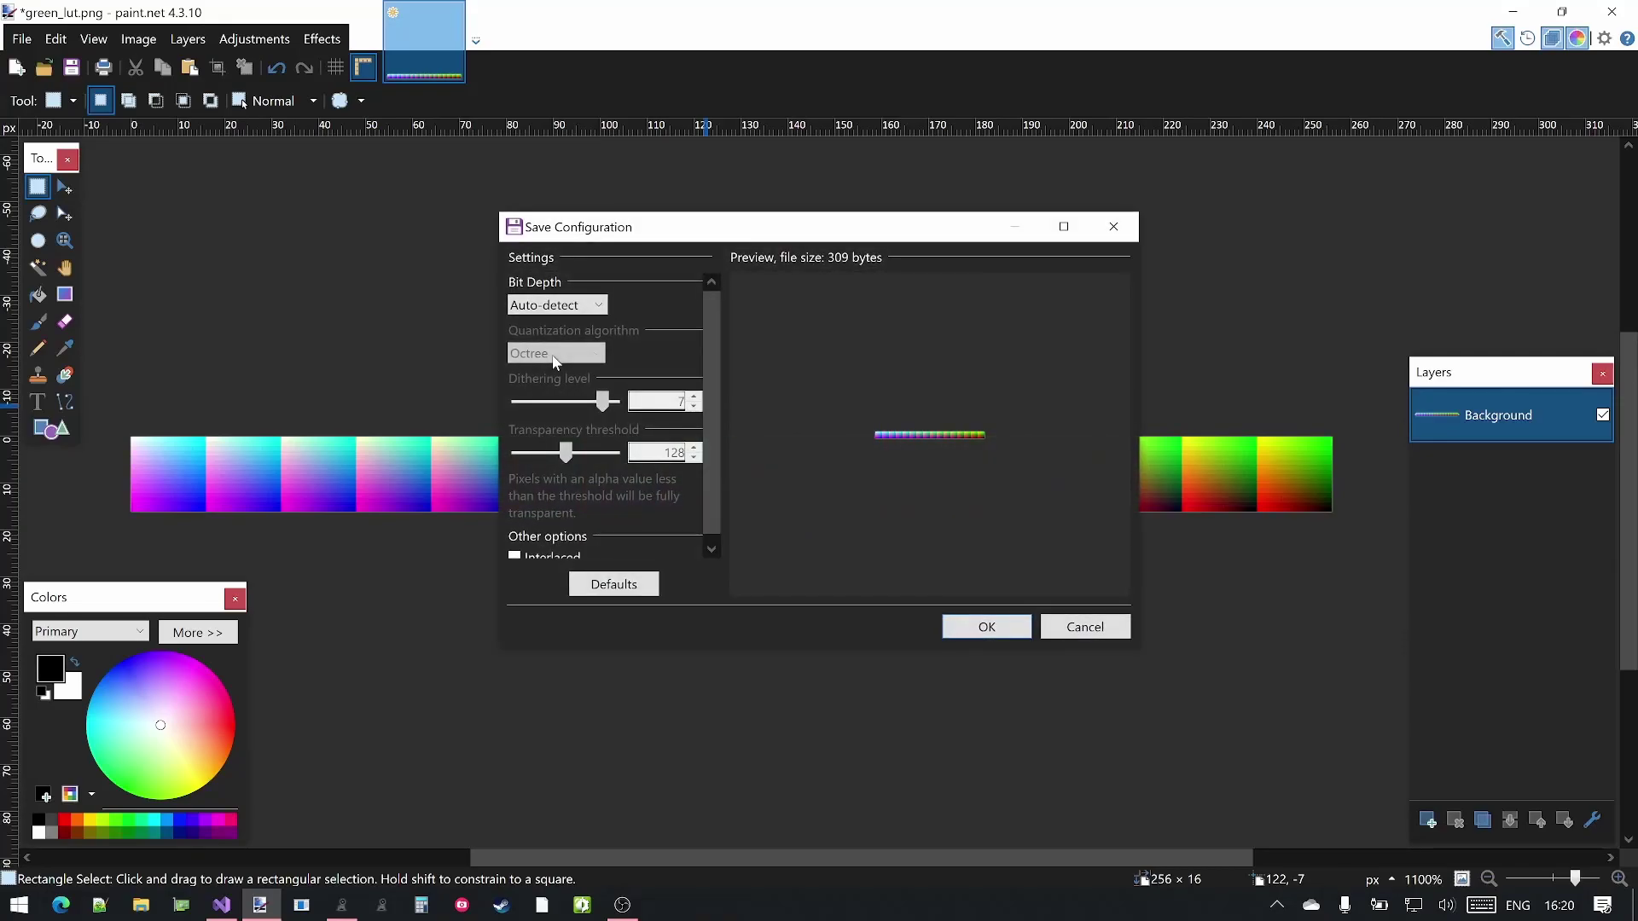
key("Return")
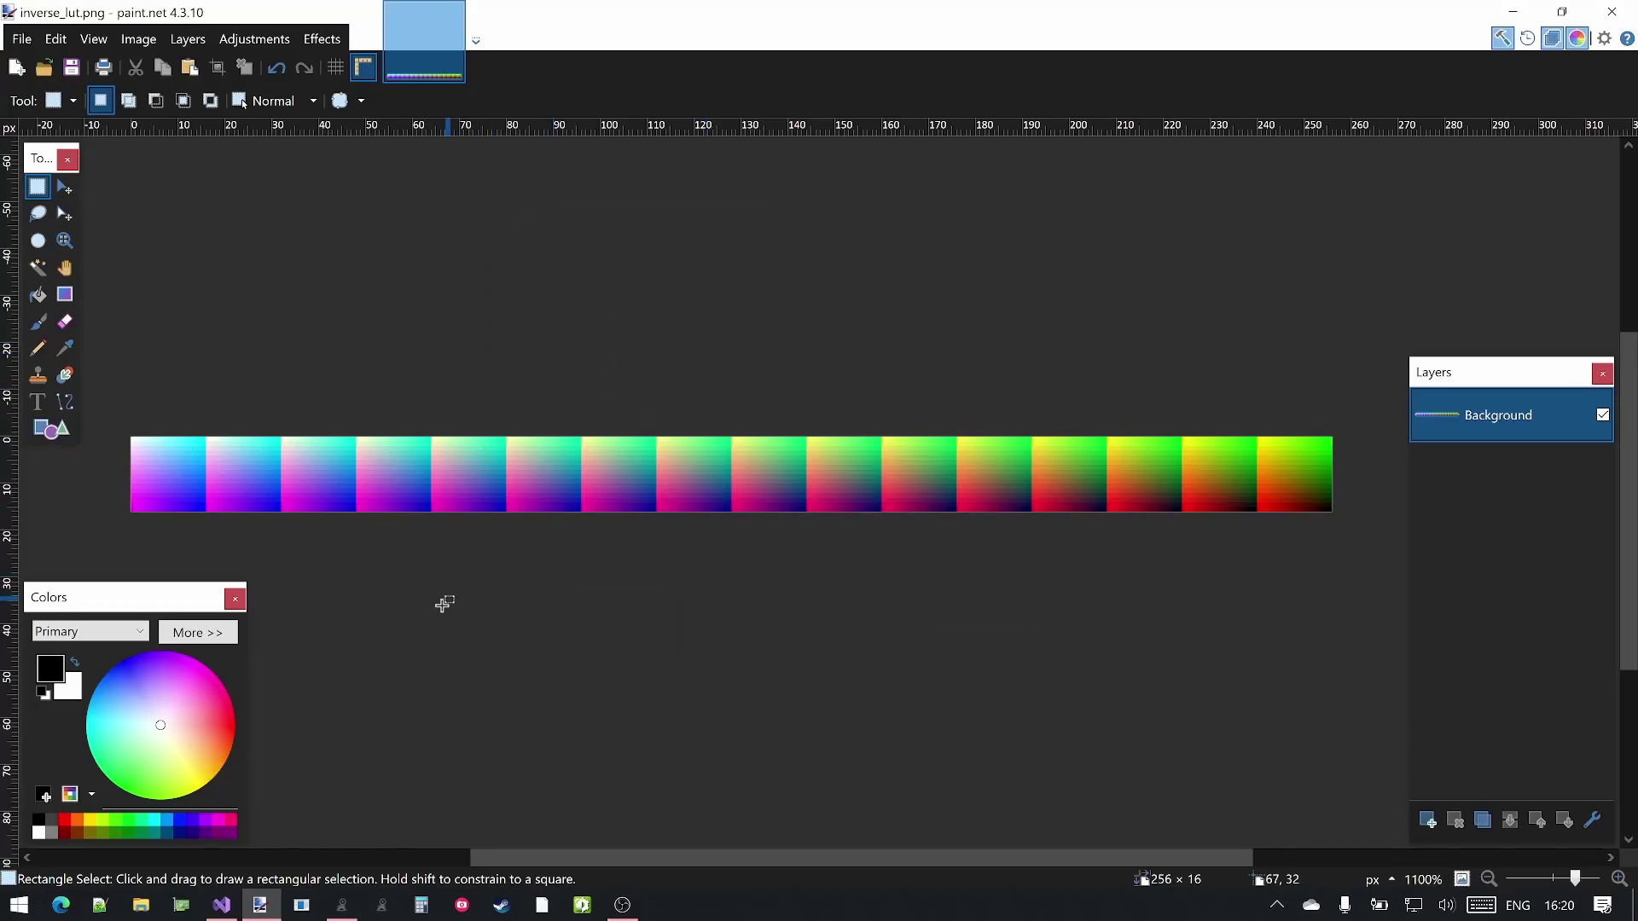
left_click(342, 904)
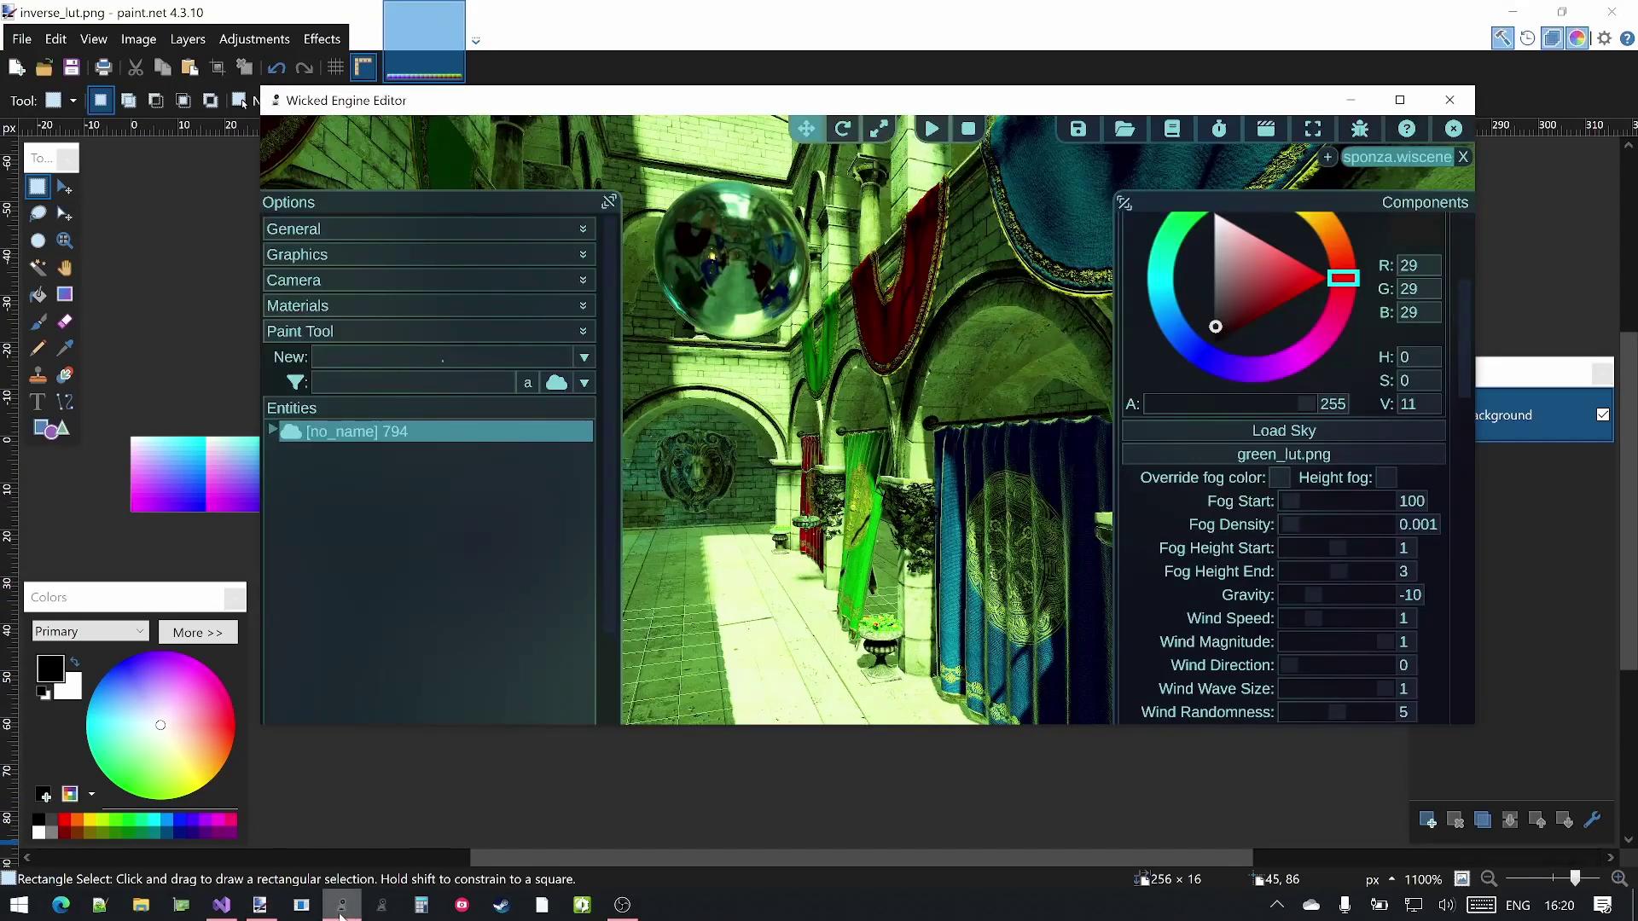
- Swap the green LUT for inverse_lut.png so Sponza renders inverted, with the interface hidden
left_click(1271, 457)
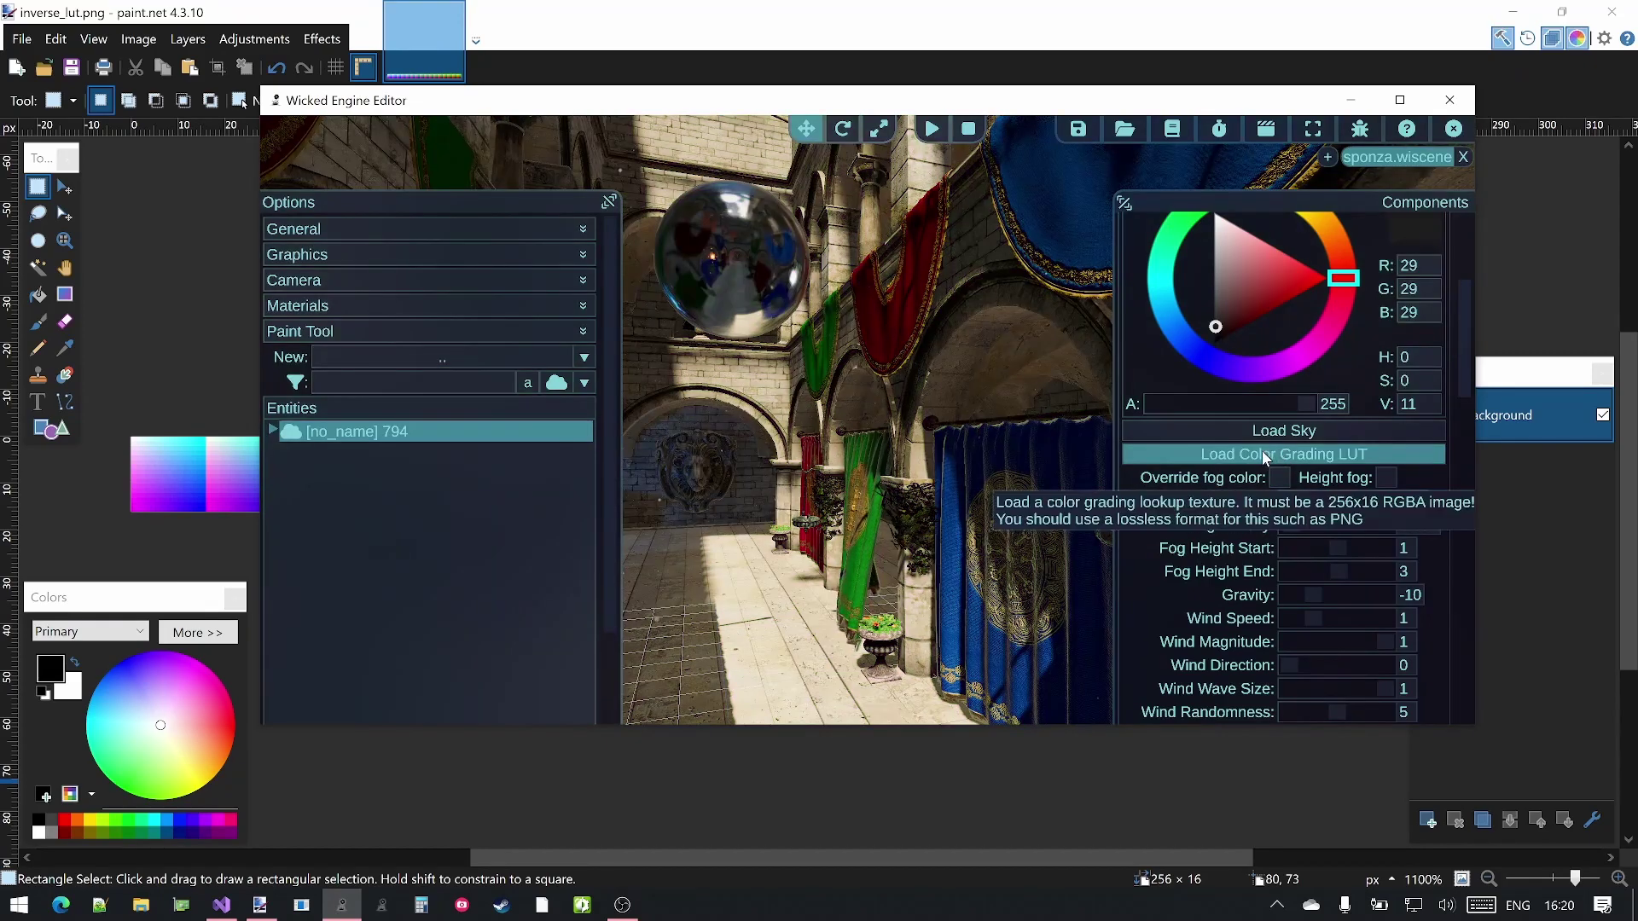
left_click(1271, 454)
left_click(811, 499)
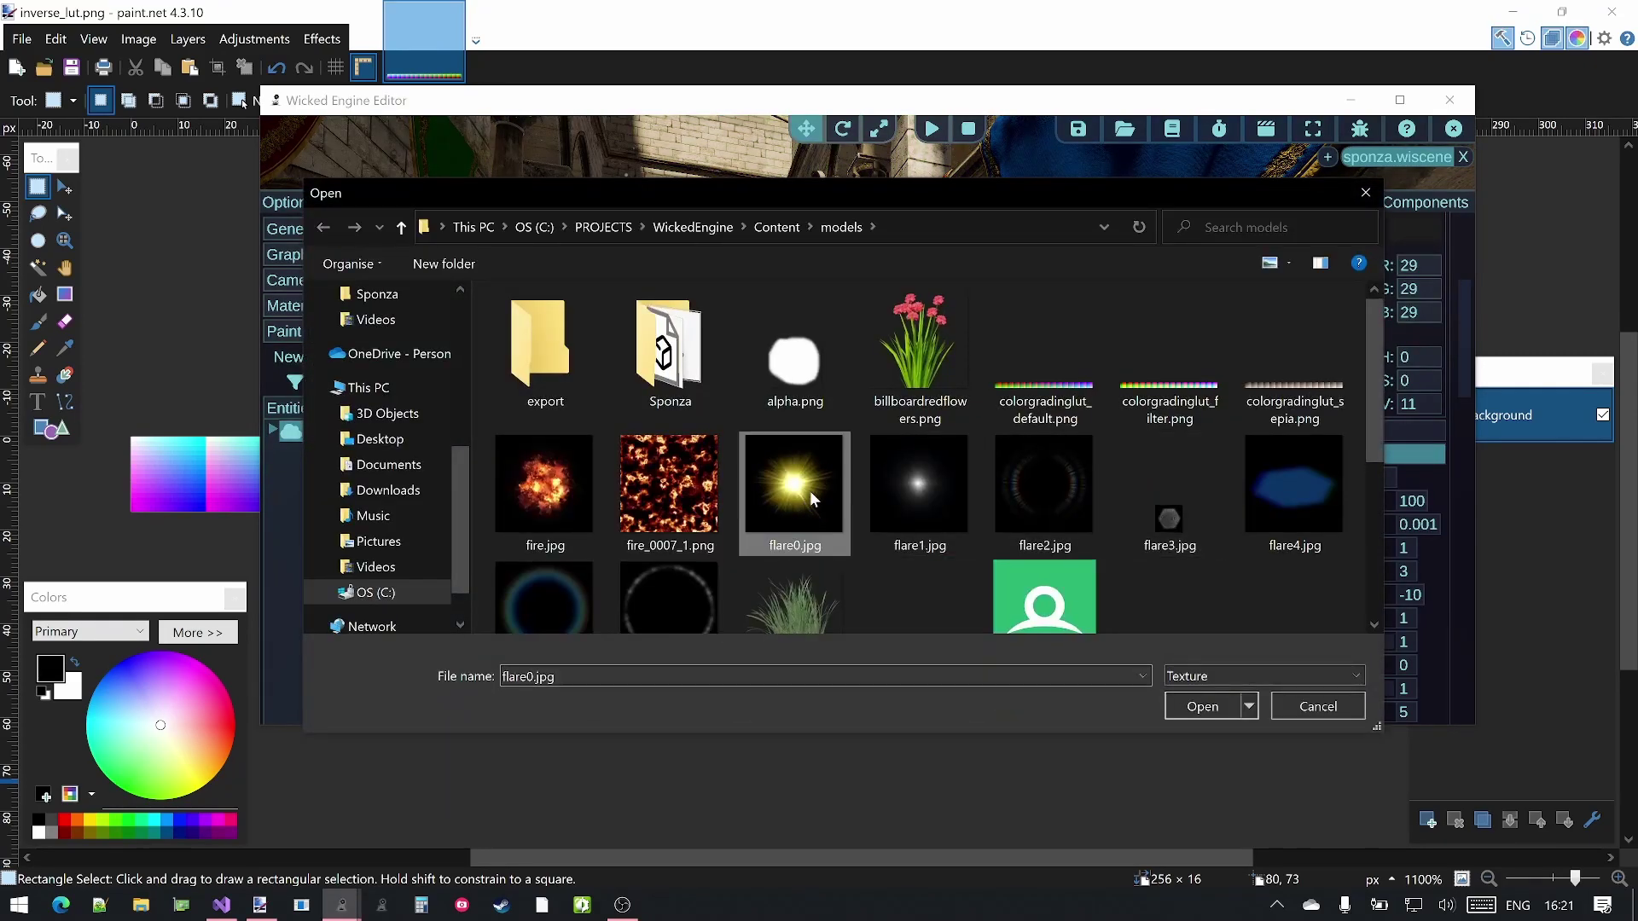
key("i")
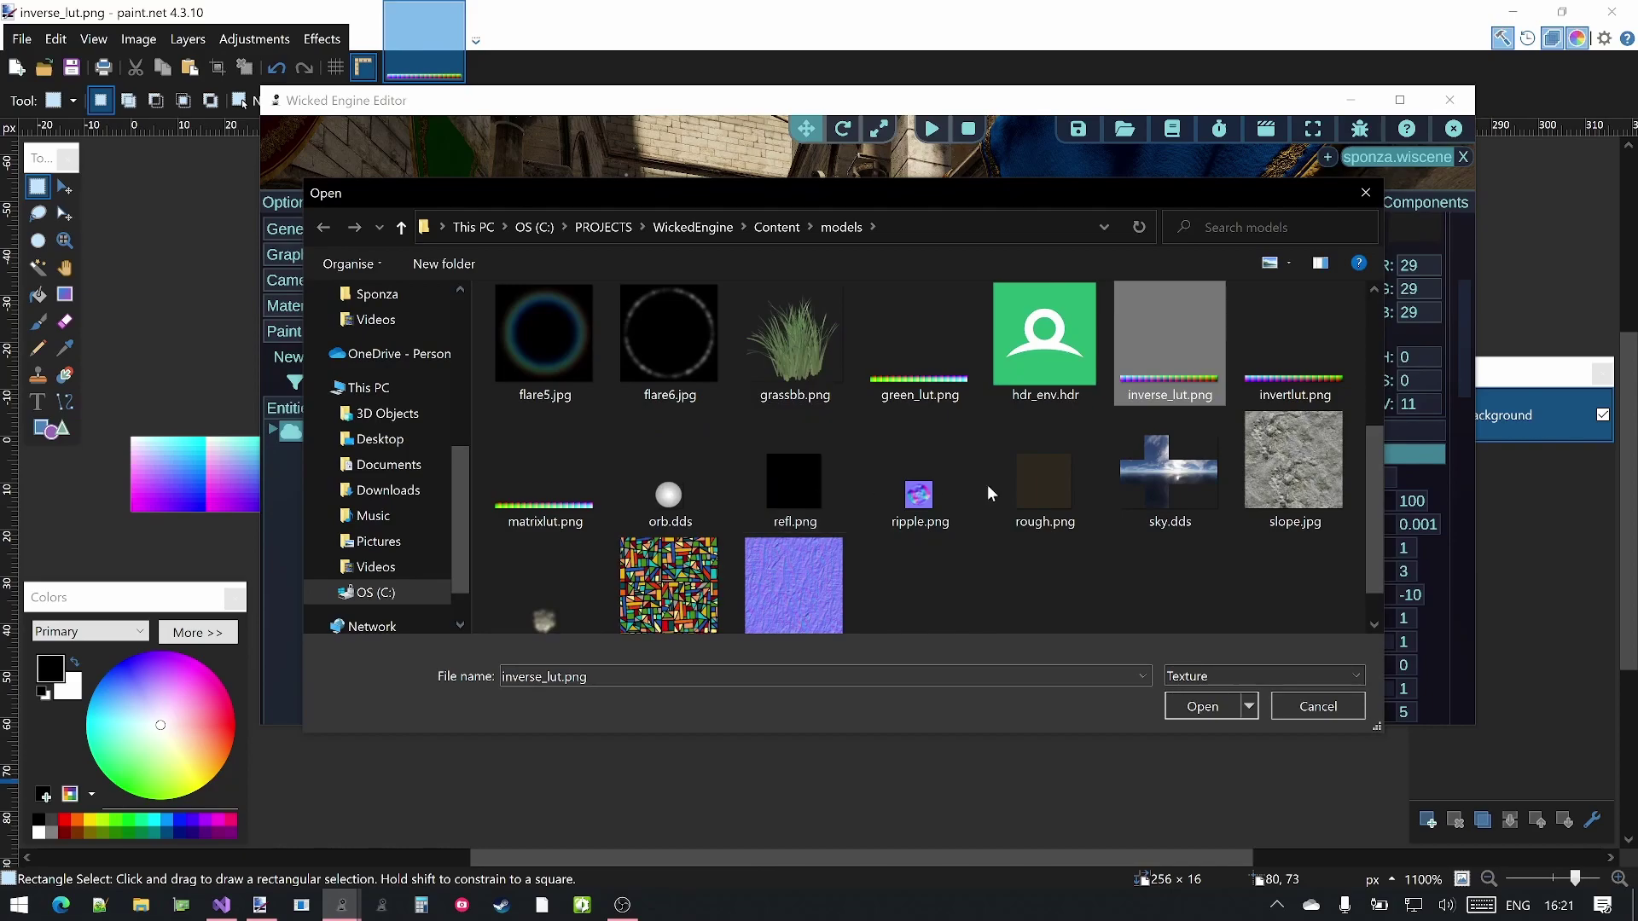
left_click(1200, 708)
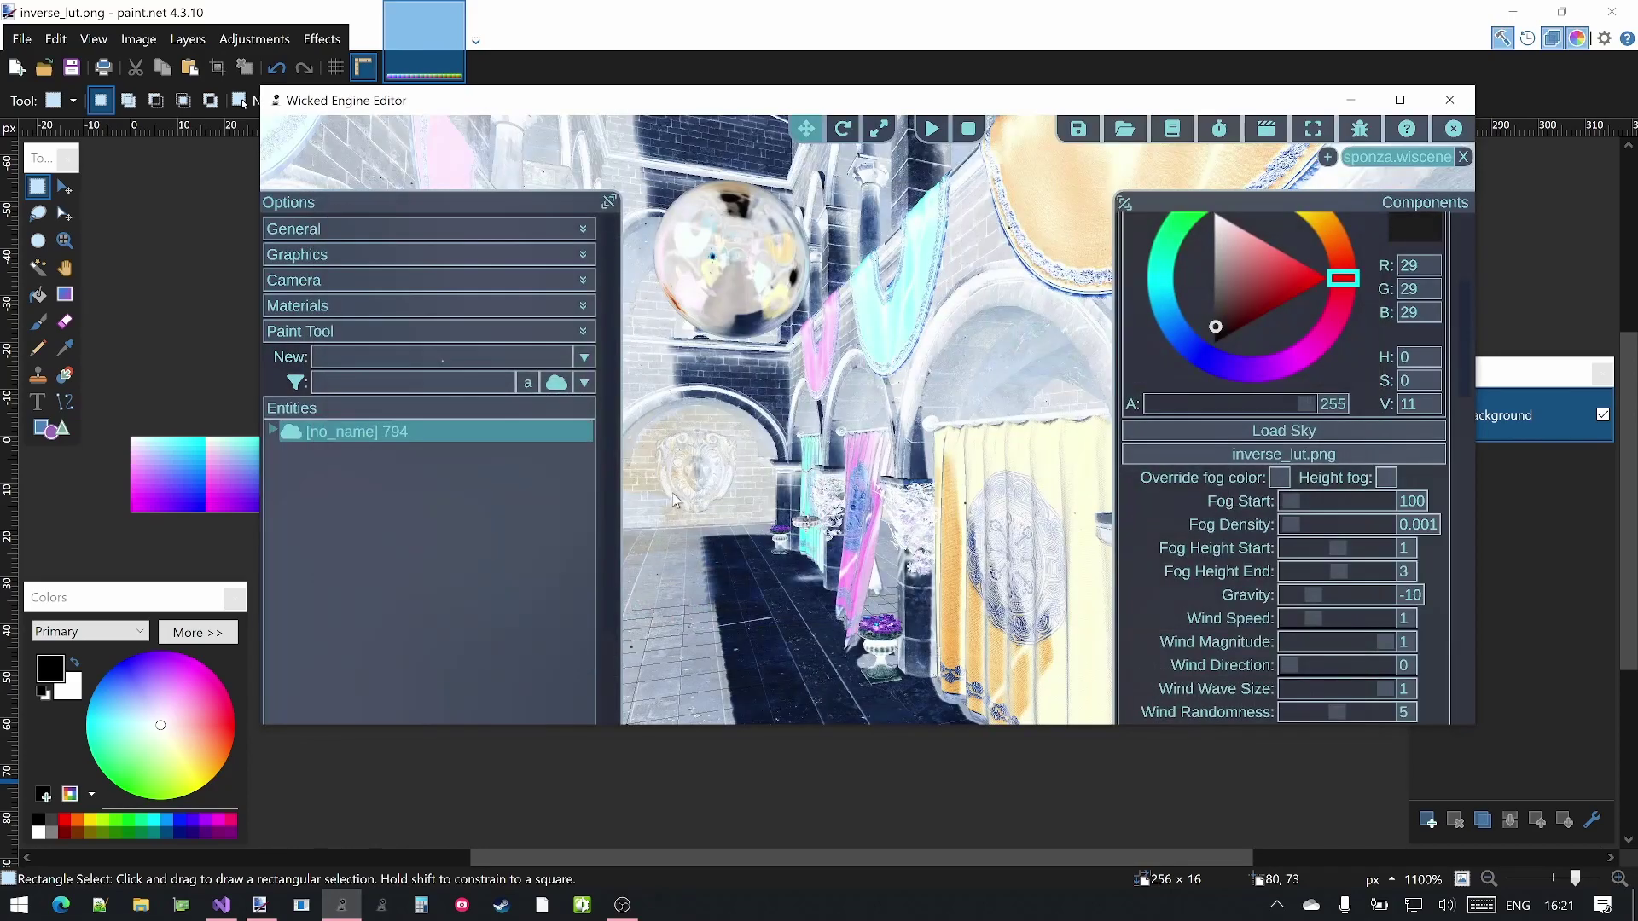
key("h")
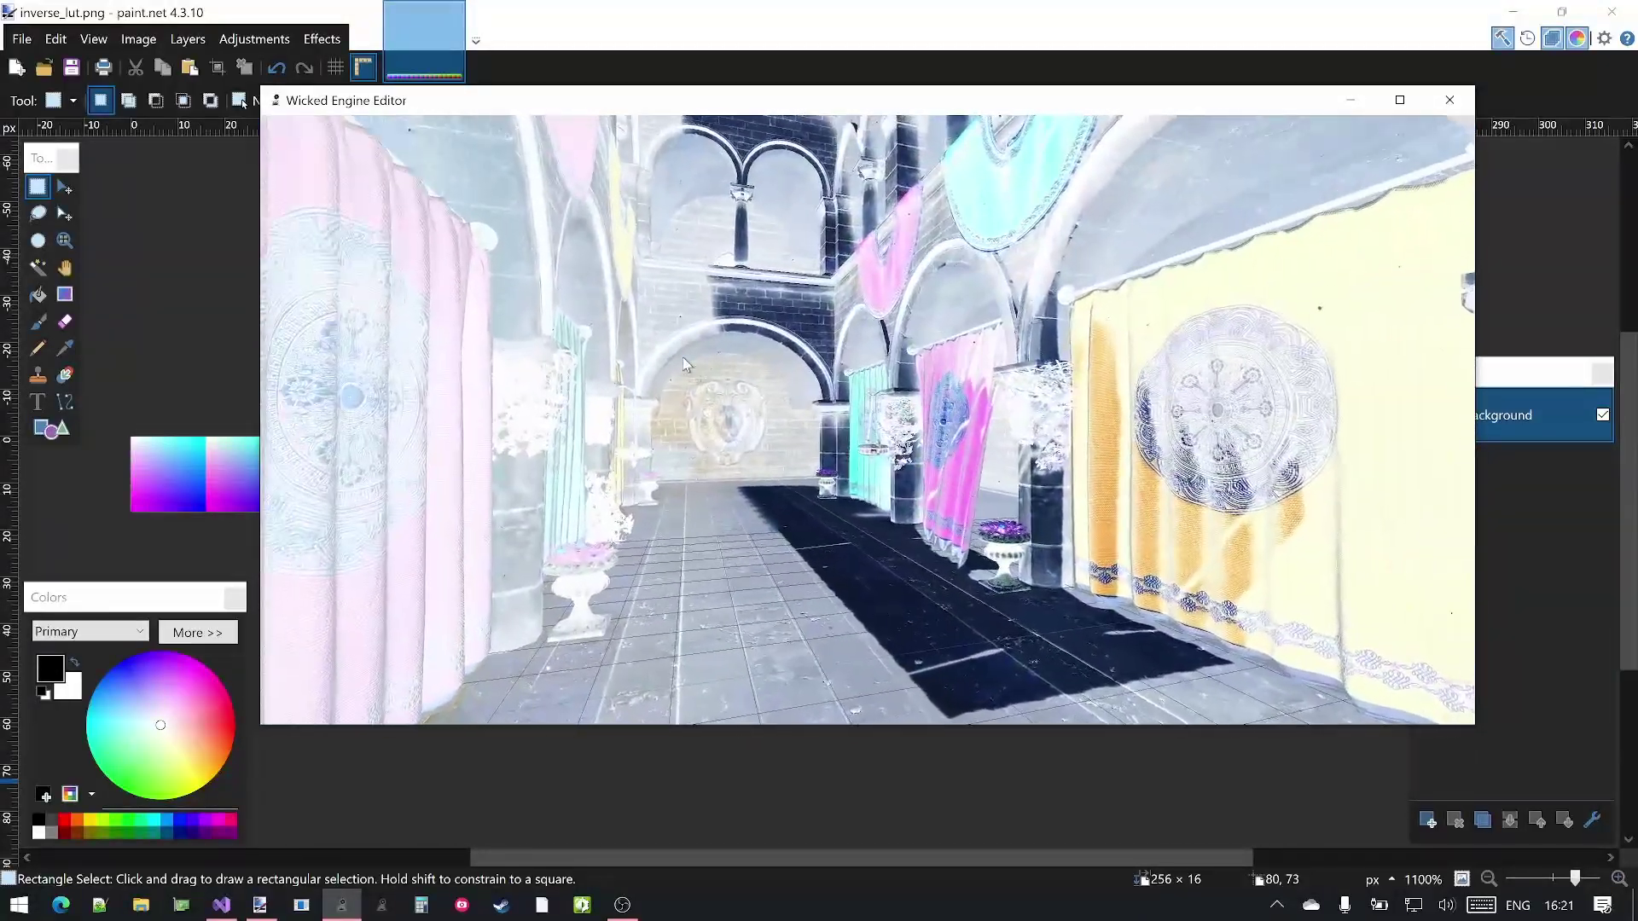
- Undo the crop in paint.net, then bring the editor back and move its window right
key("alt+Tab")
key("ctrl+z")
key("ctrl+z")
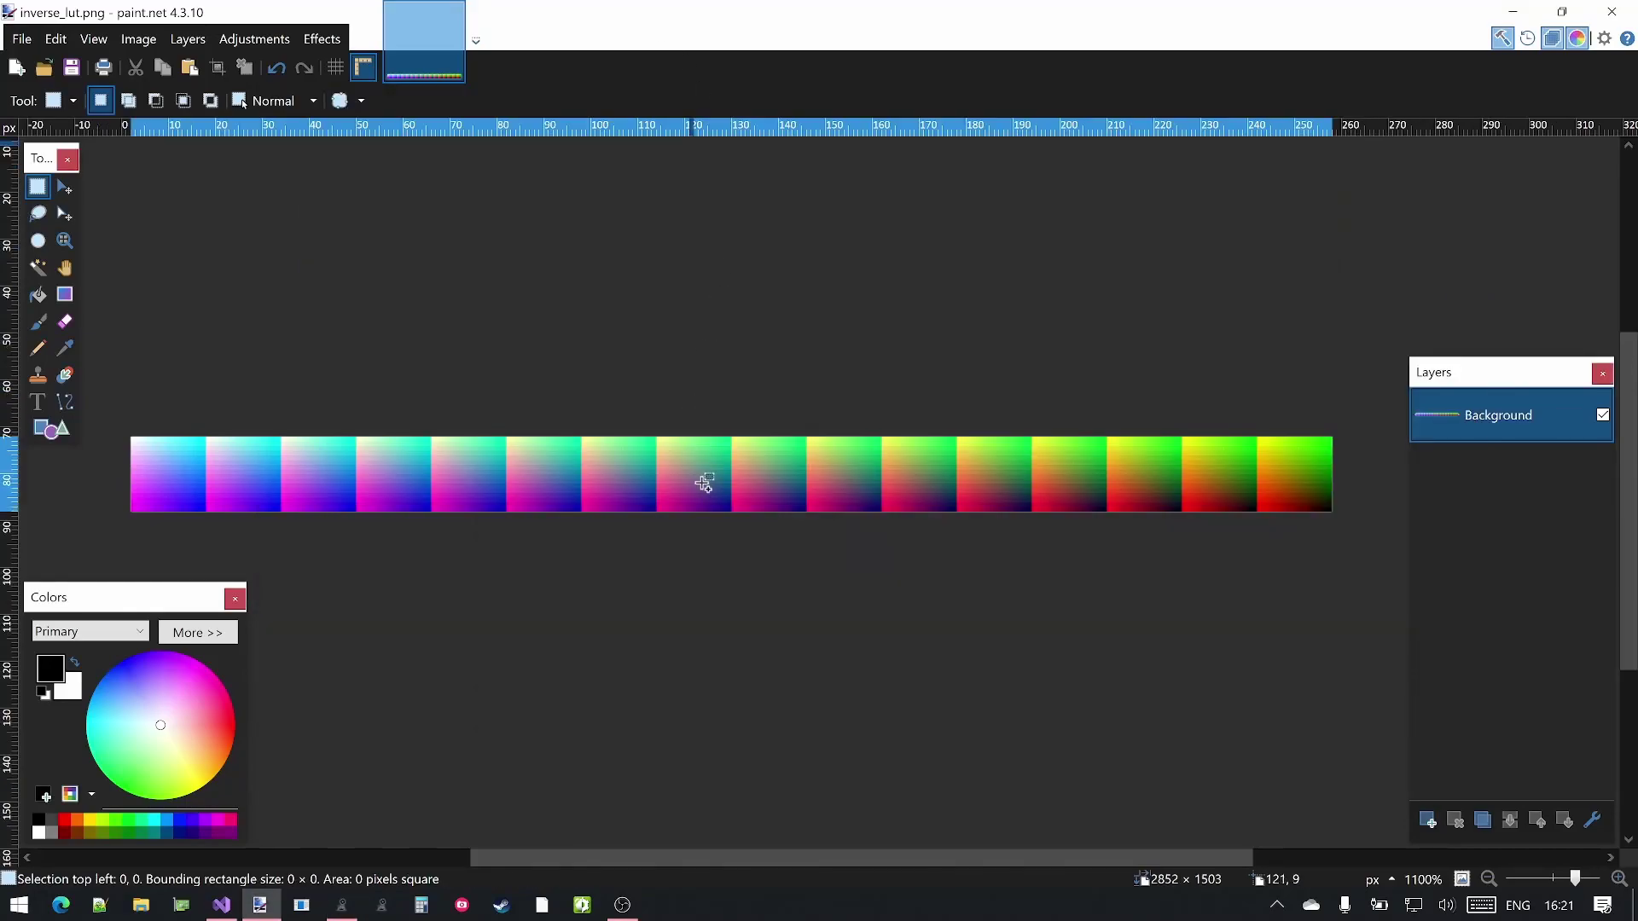
scroll(1039, 600, "down", 5, "ctrl")
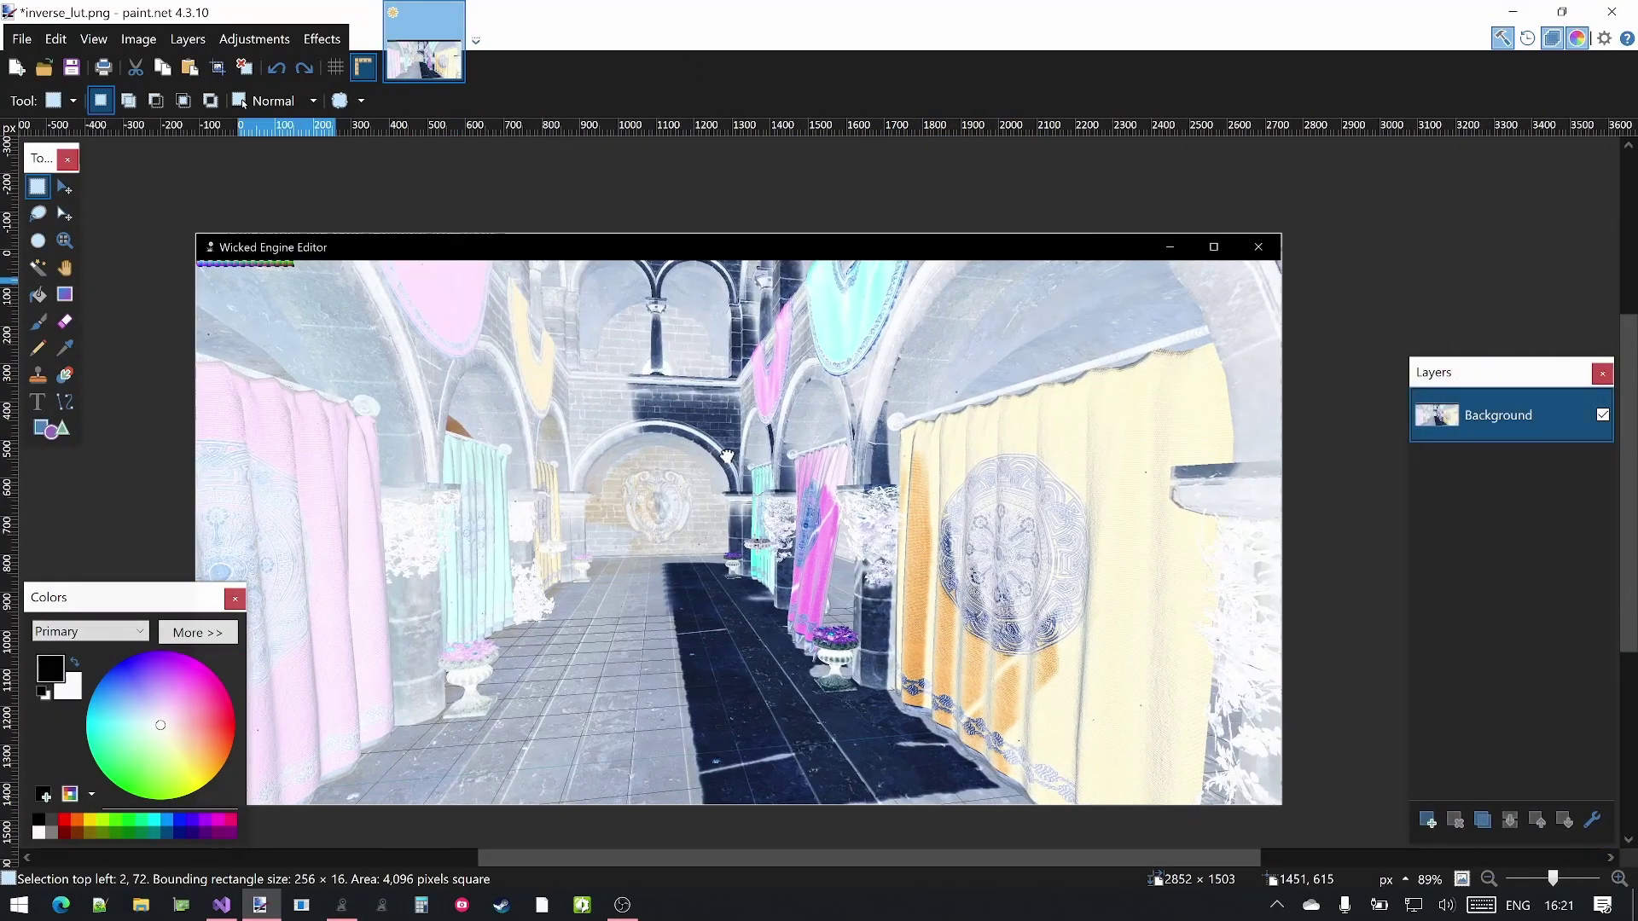
middle_click_drag(727, 456, 613, 401)
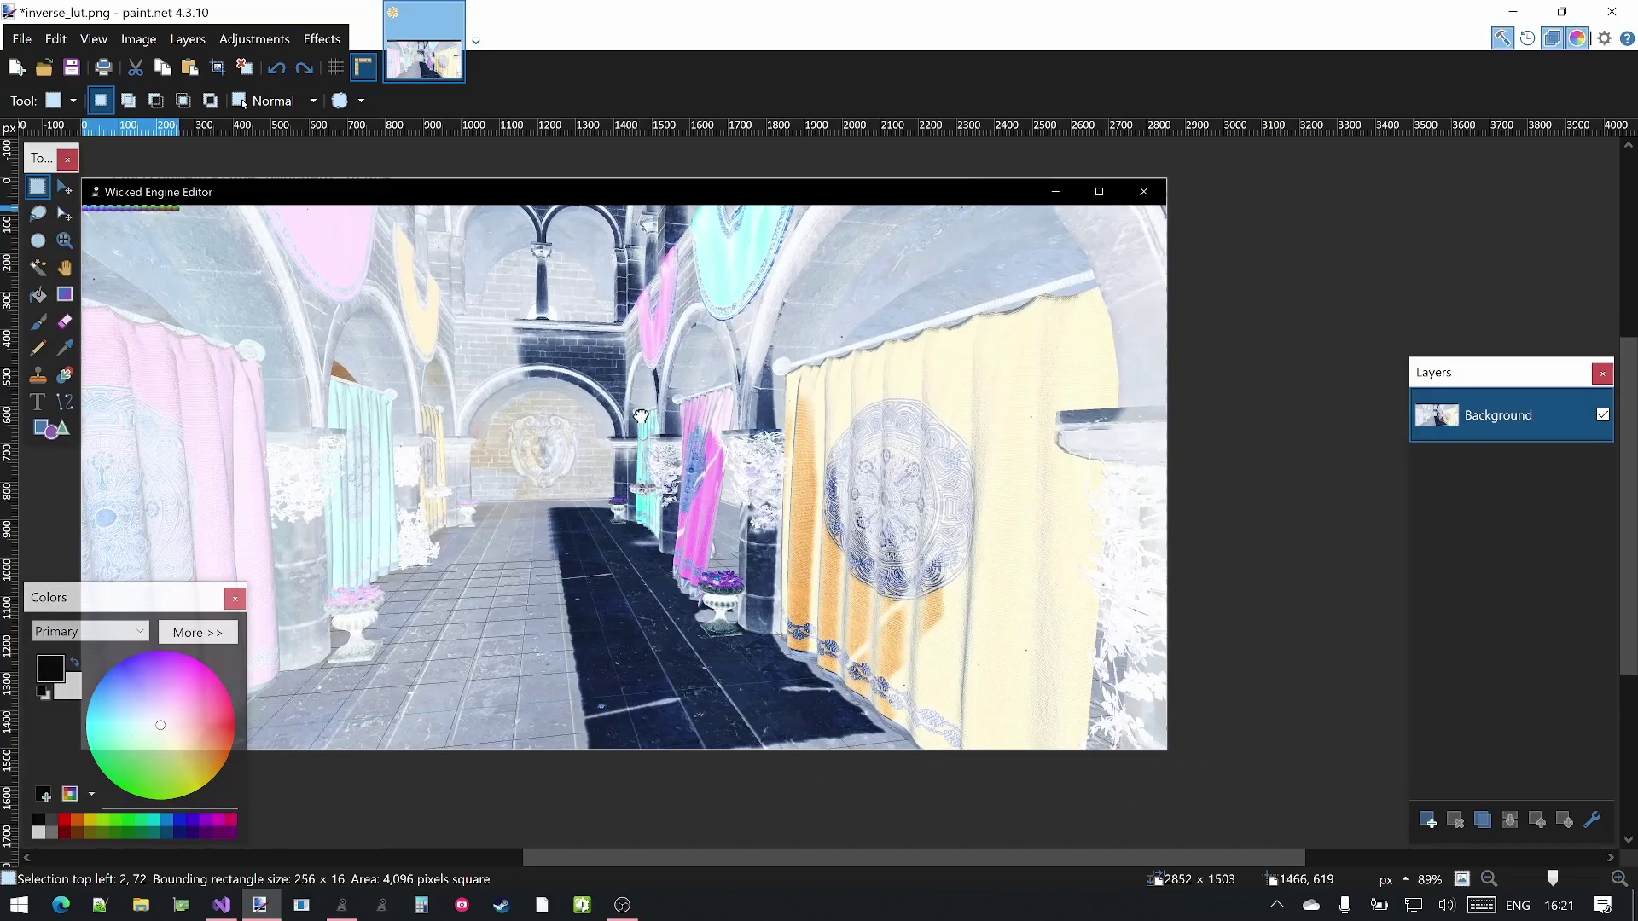
left_click(342, 909)
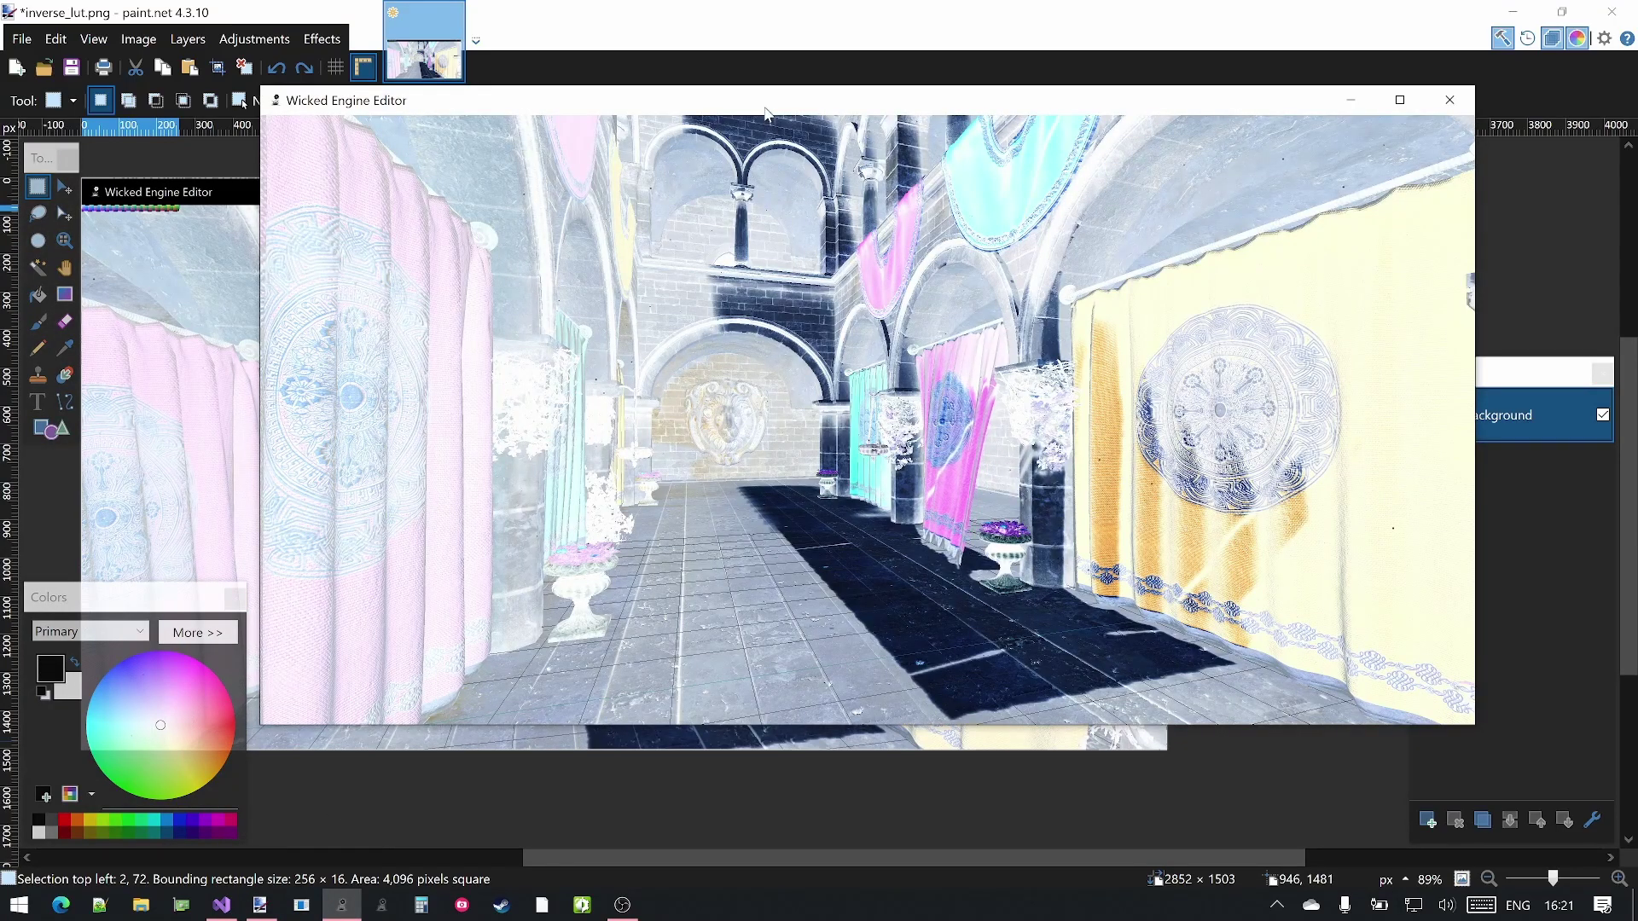
mouse_move(766, 114)
left_mouse_down()
mouse_move(1451, 120)
mouse_move(914, 131)
mouse_move(1527, 166)
mouse_move(723, 165)
mouse_move(742, 146)
left_mouse_up()
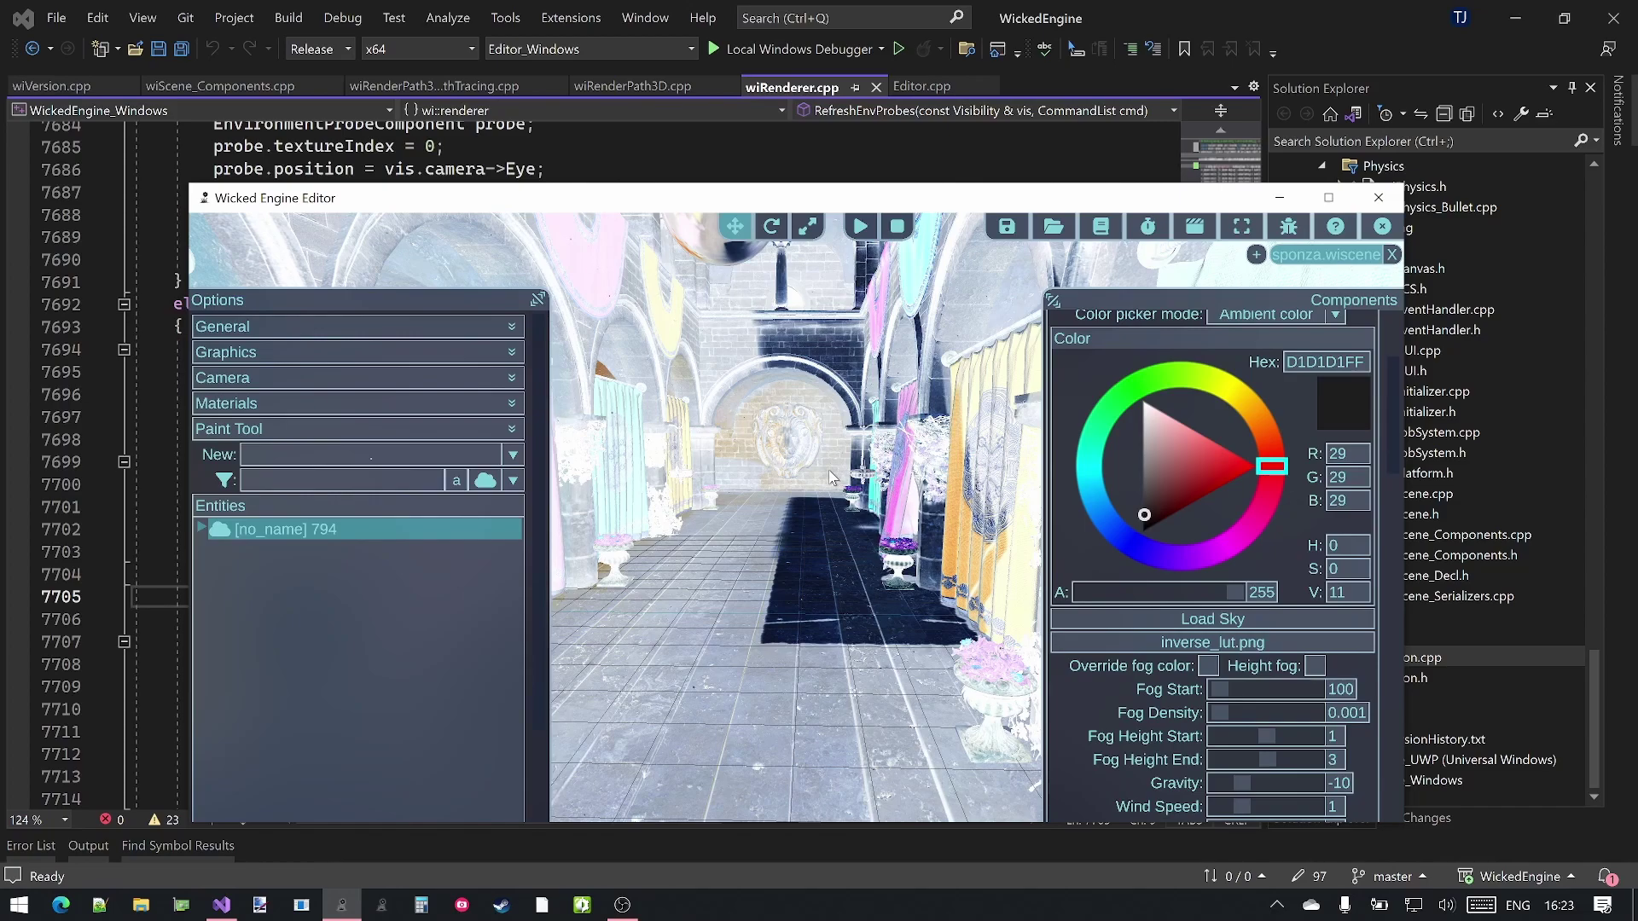
- Save the graded scene as a.wiscene in the Sponza folder
key("ctrl+s")
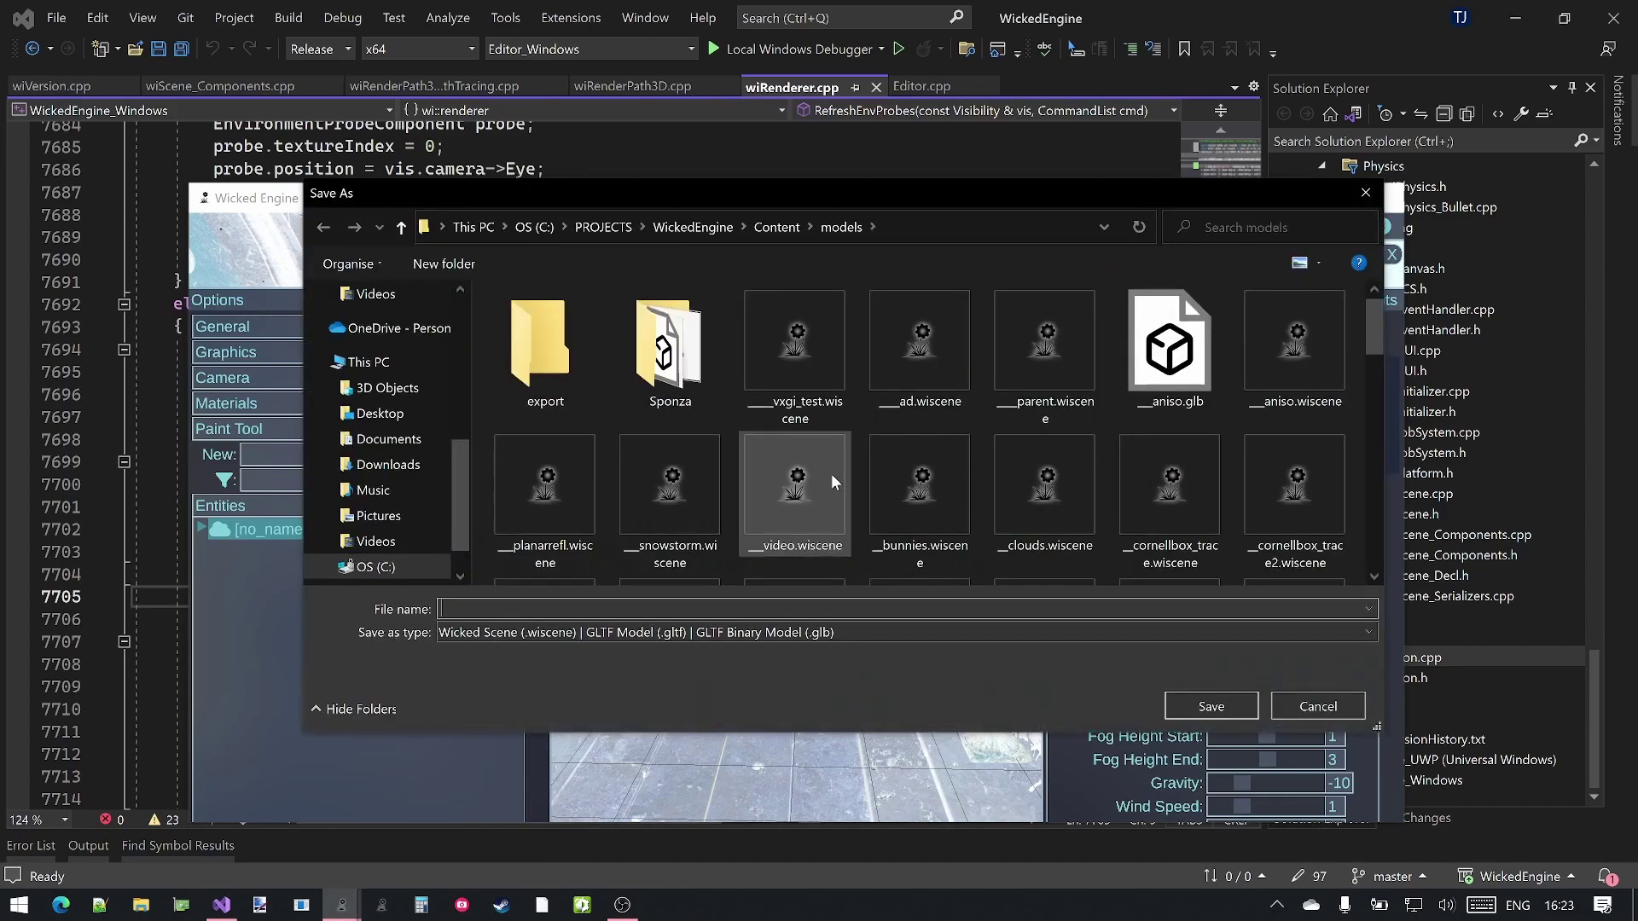
double_click(674, 351)
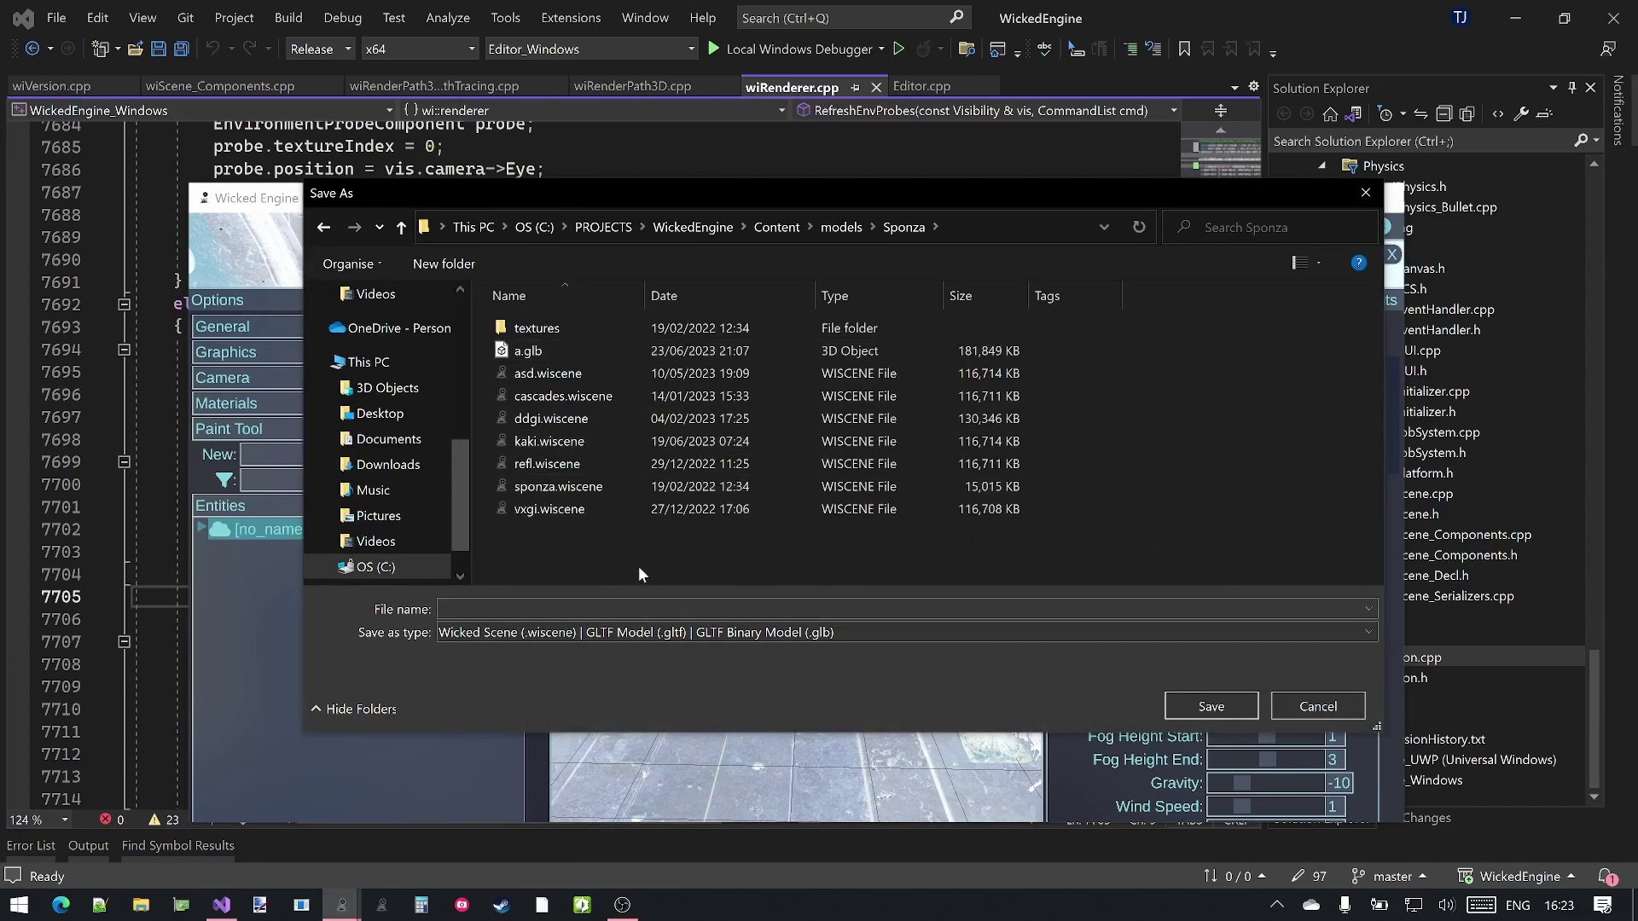
key("Escape")
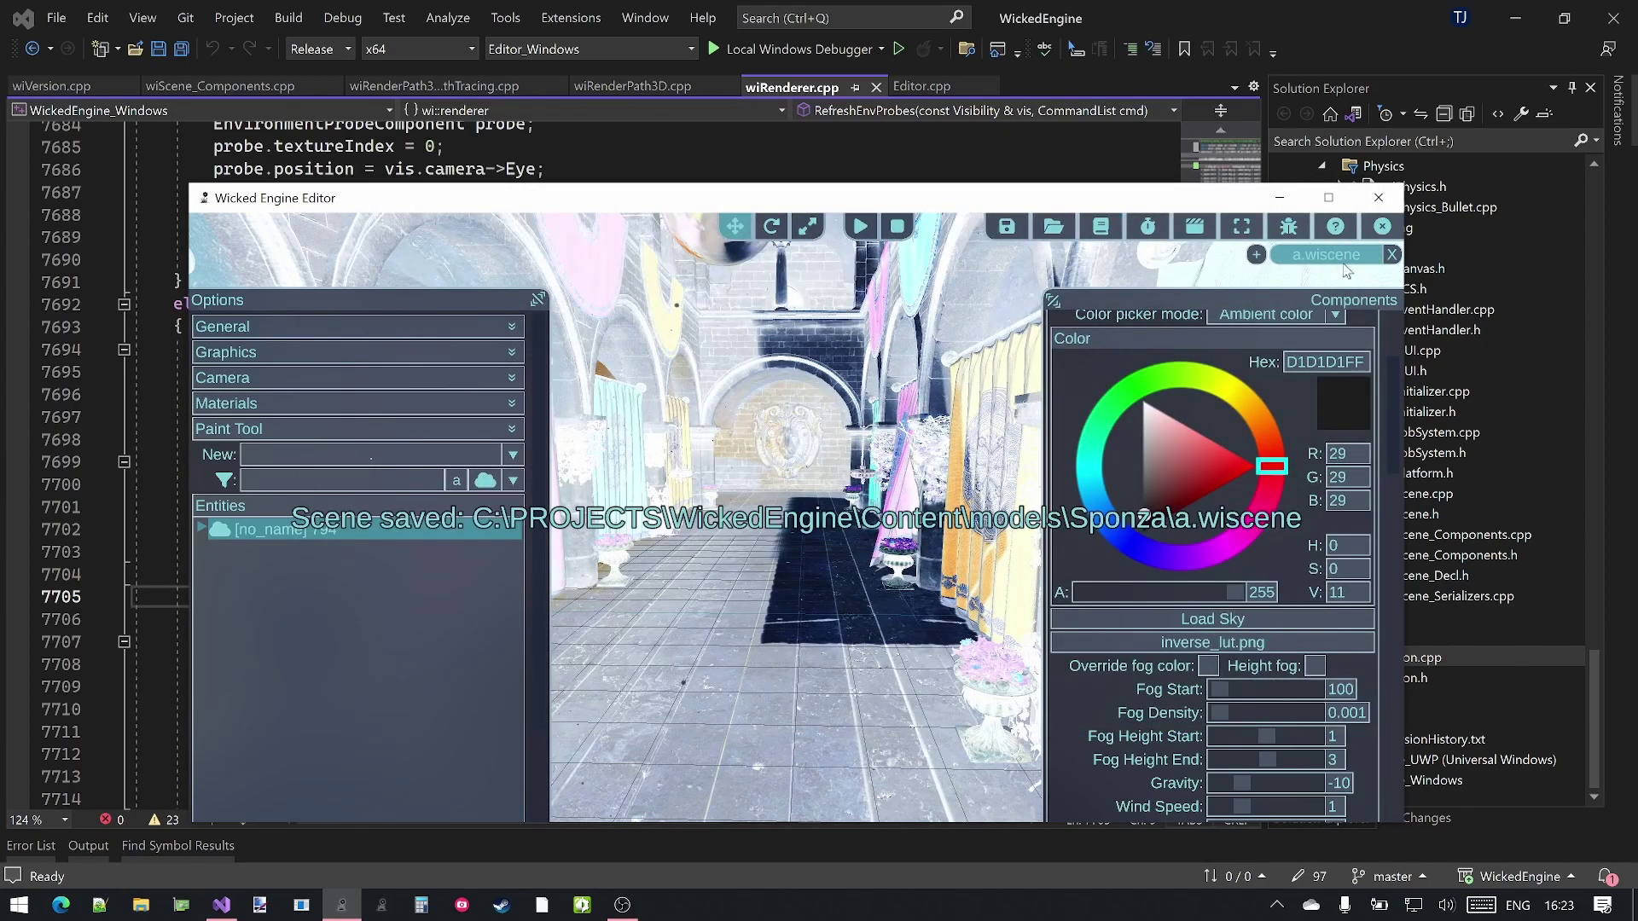
- Close the current scene and reload a.wiscene from the Sponza folder
left_click(1391, 254)
left_click(1056, 232)
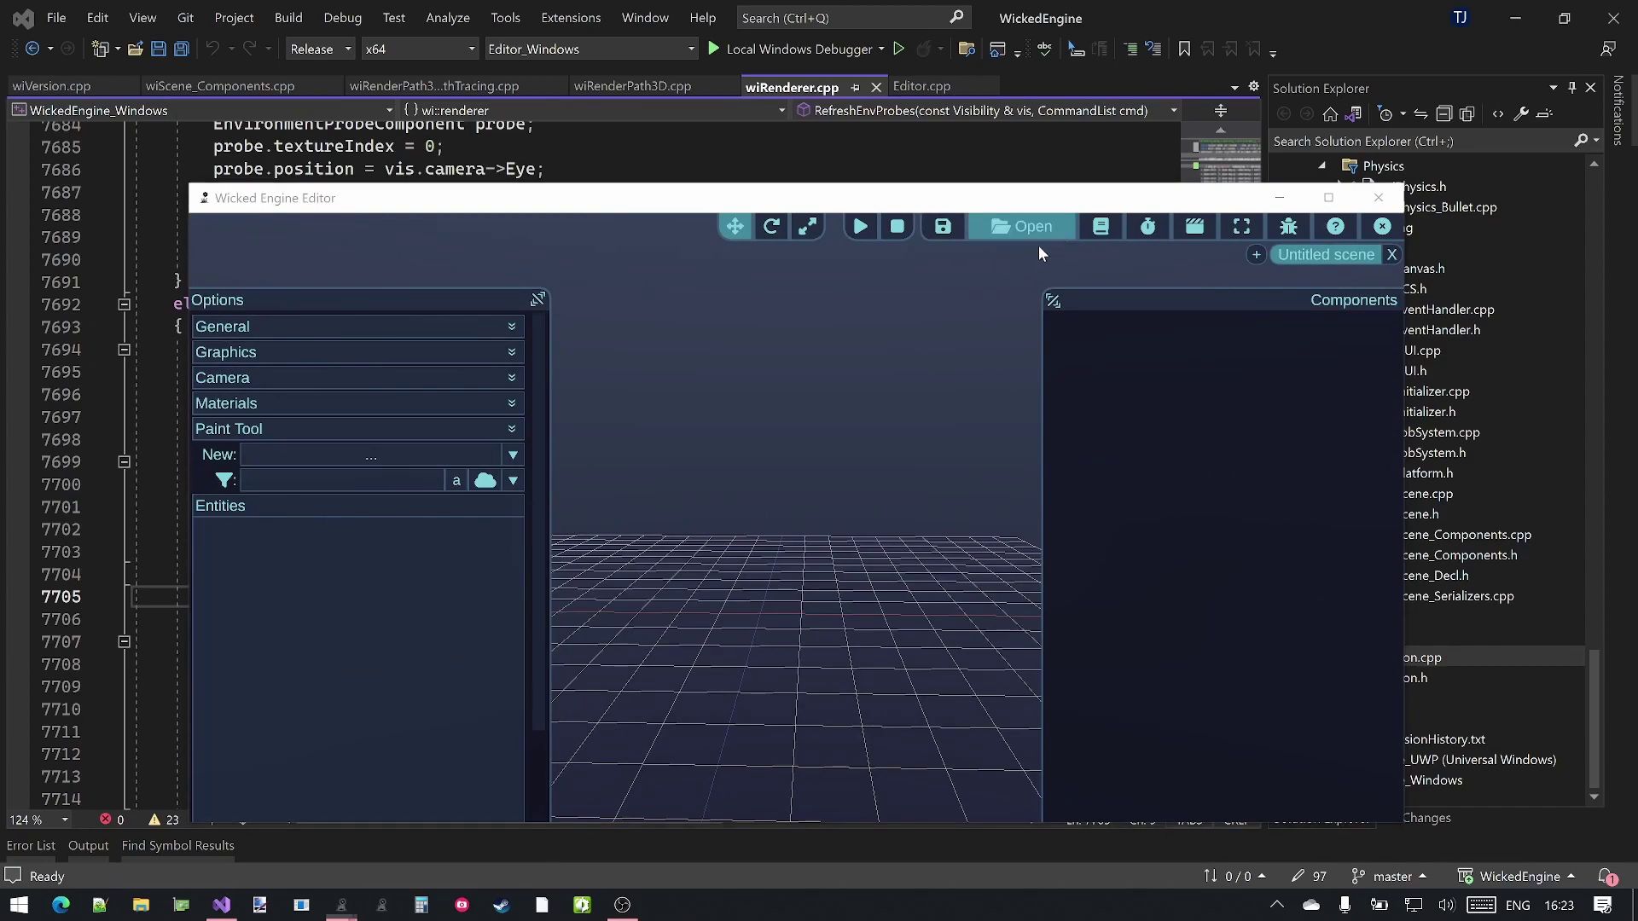
left_click(592, 368)
double_click(592, 369)
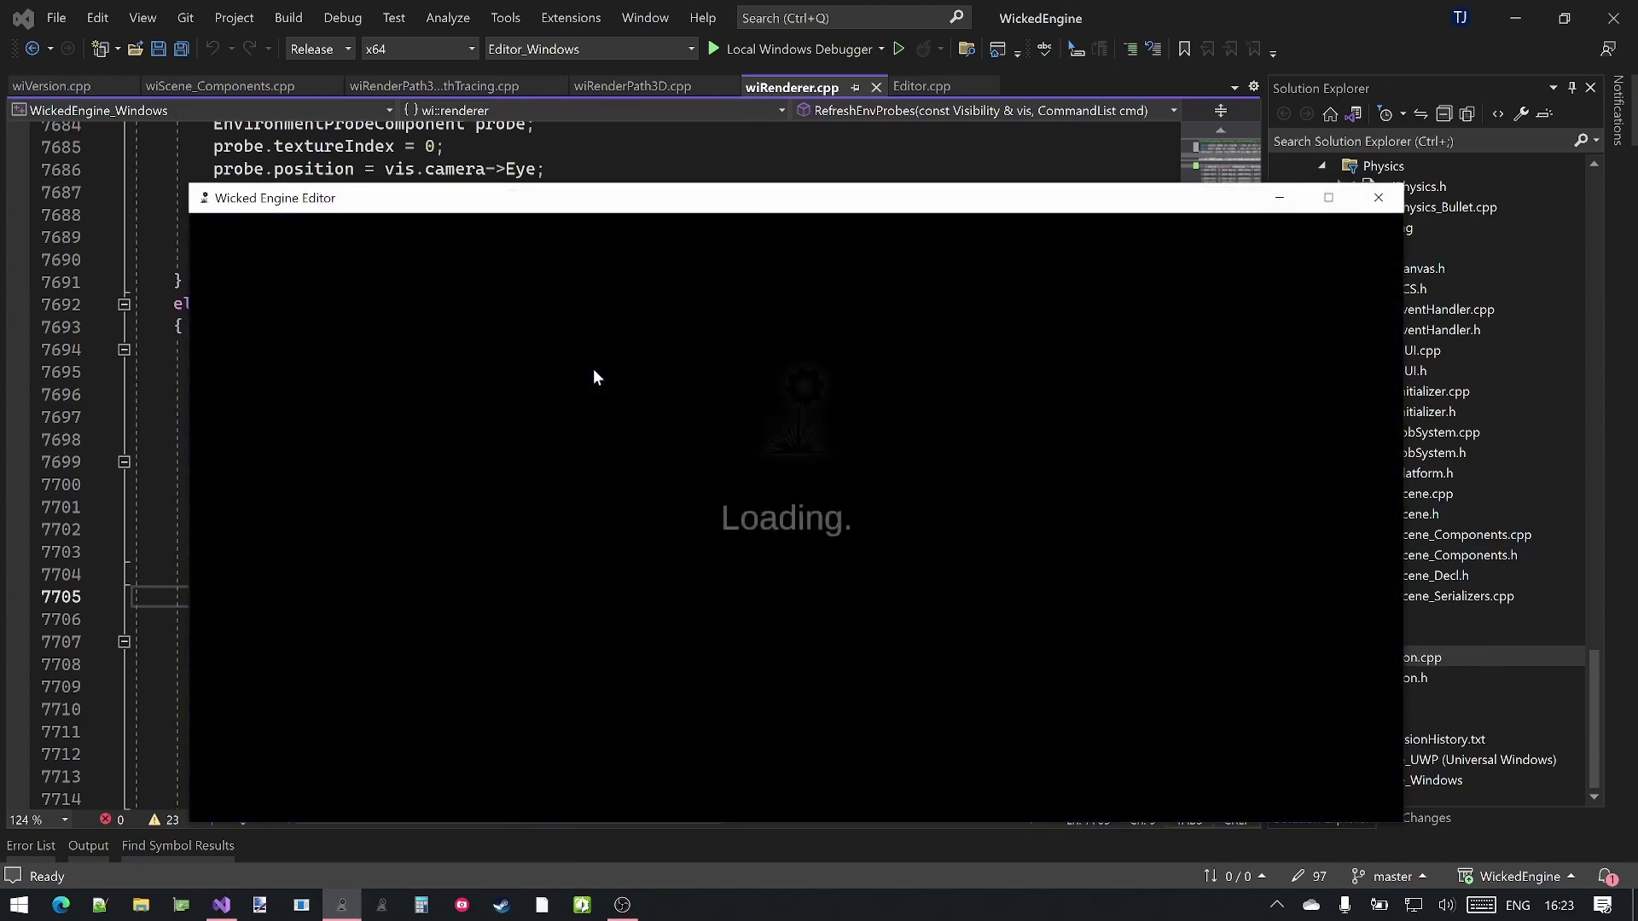